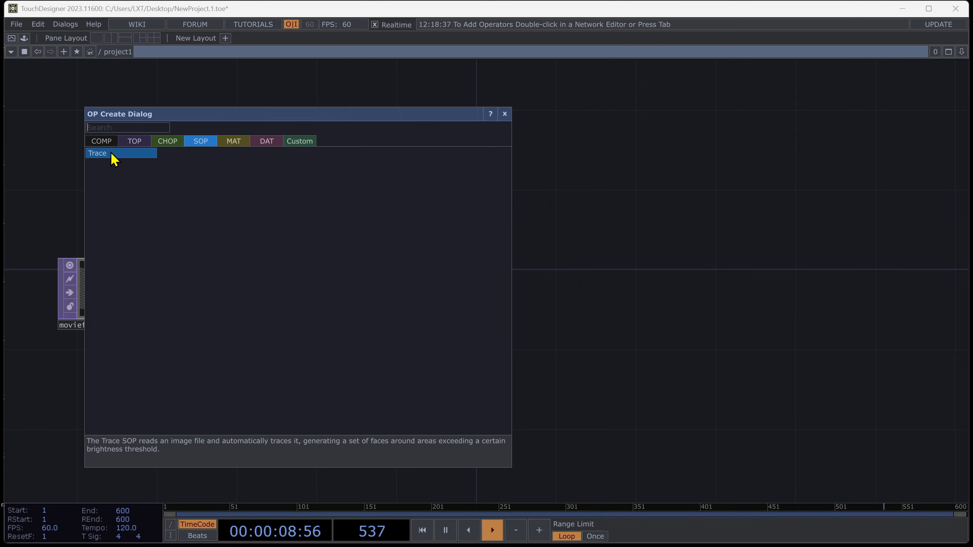
# Create a Trace SOP fed by null1 and inspect the traced banana shape in its viewer.
pyautogui.click(113, 154)
pyautogui.click(392, 298)
pyautogui.scroll(4, 391, 299)
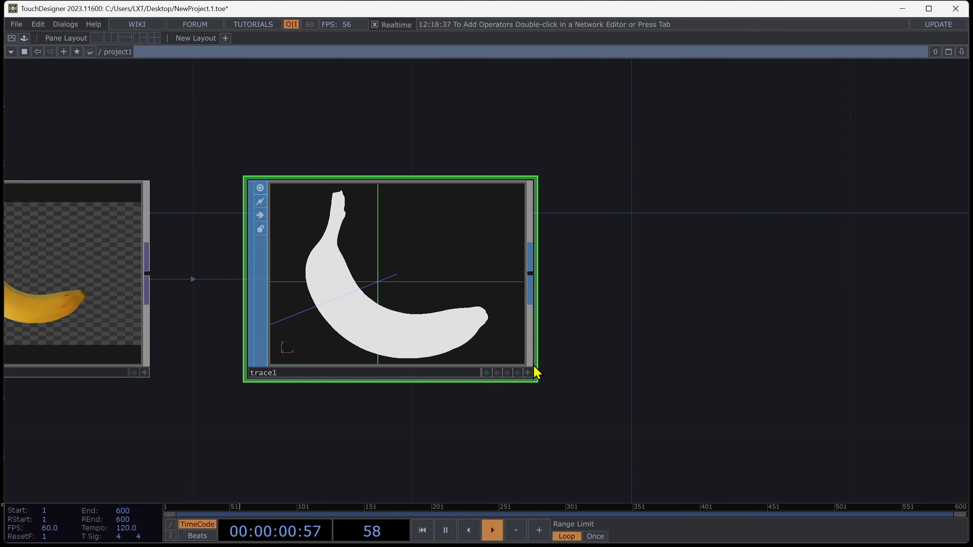
pyautogui.click(530, 374)
pyautogui.moveTo(455, 320)
pyautogui.mouseDown()
pyautogui.moveTo(423, 334)
pyautogui.moveTo(455, 321)
pyautogui.mouseUp()
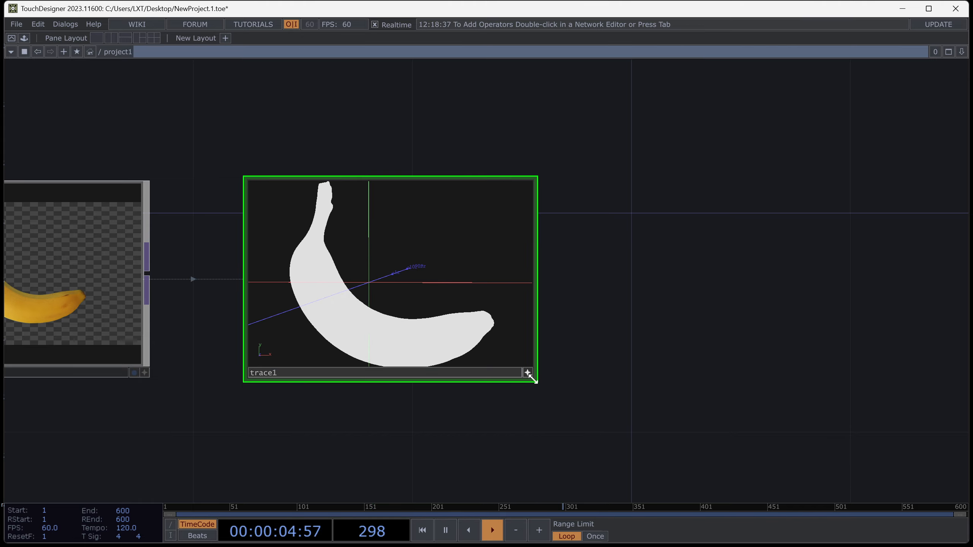
pyautogui.click(528, 374)
pyautogui.scroll(-5, 550, 414)
pyautogui.moveTo(550, 428); pyautogui.dragTo(408, 384)
pyautogui.scroll(2, 409, 384)
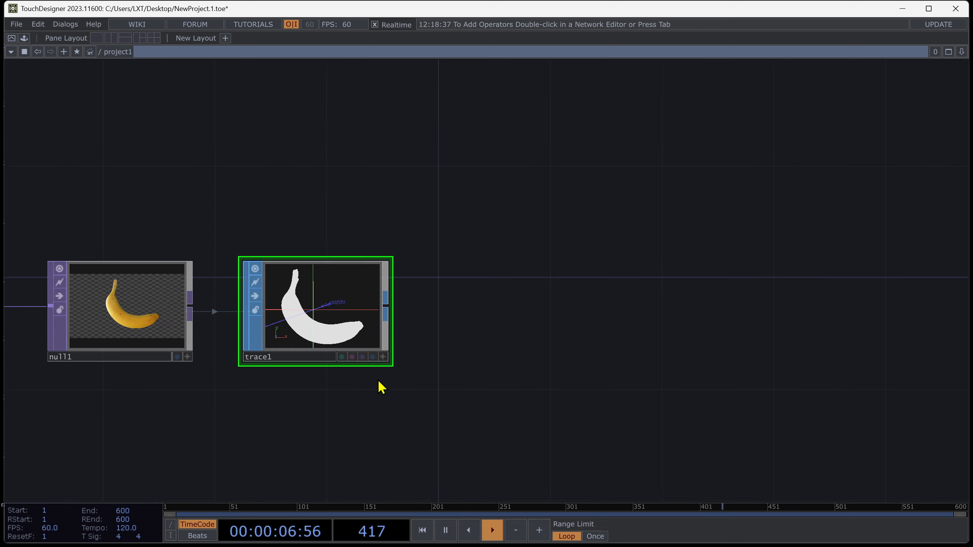
pyautogui.moveTo(345, 391); pyautogui.dragTo(349, 380)
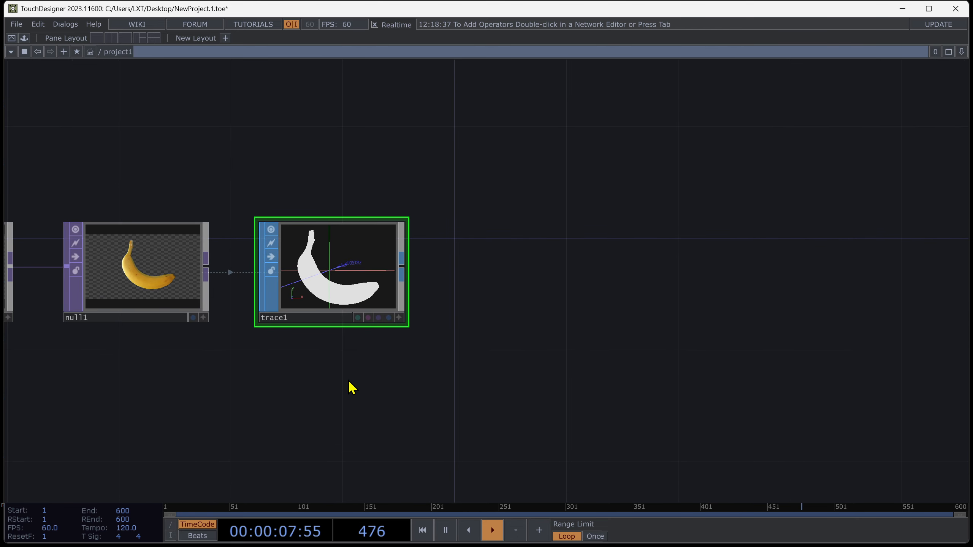
# Append an Extrude SOP to trace1 and inspect the extruded banana in its viewer.
pyautogui.rightClick(407, 273)
pyautogui.write('e')
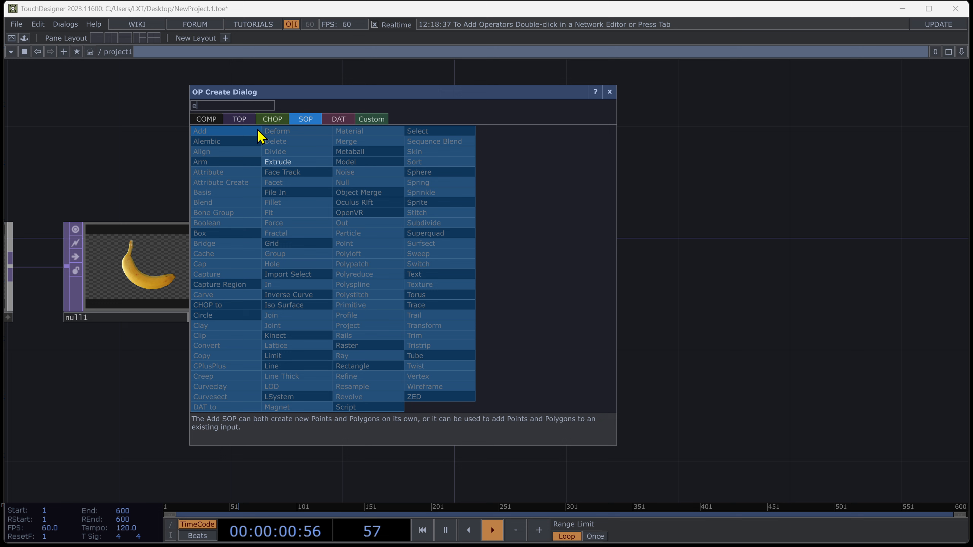
pyautogui.click(289, 165)
pyautogui.click(520, 272)
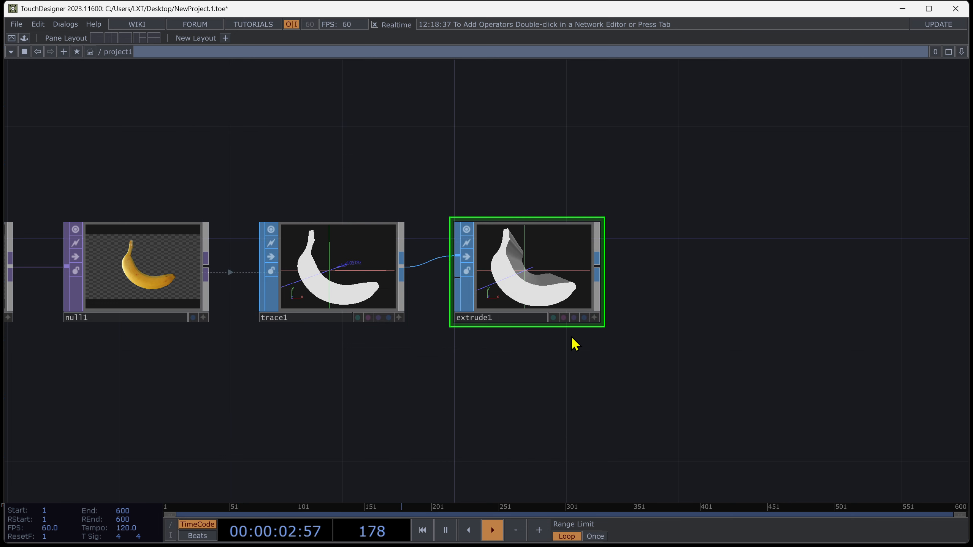
pyautogui.moveTo(604, 336); pyautogui.dragTo(523, 295)
pyautogui.click(568, 319)
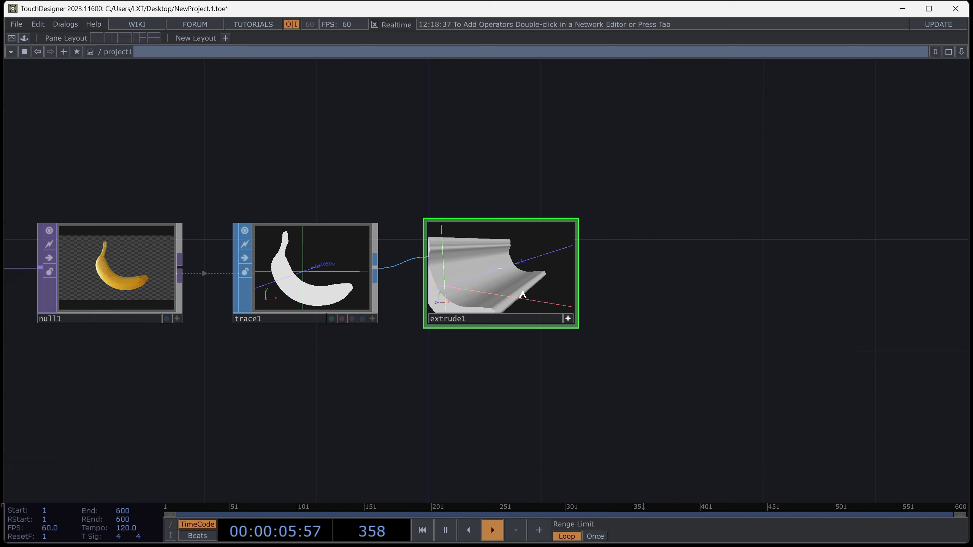
pyautogui.click(568, 321)
pyautogui.scroll(-4, 597, 362)
pyautogui.moveTo(625, 333); pyautogui.dragTo(399, 331)
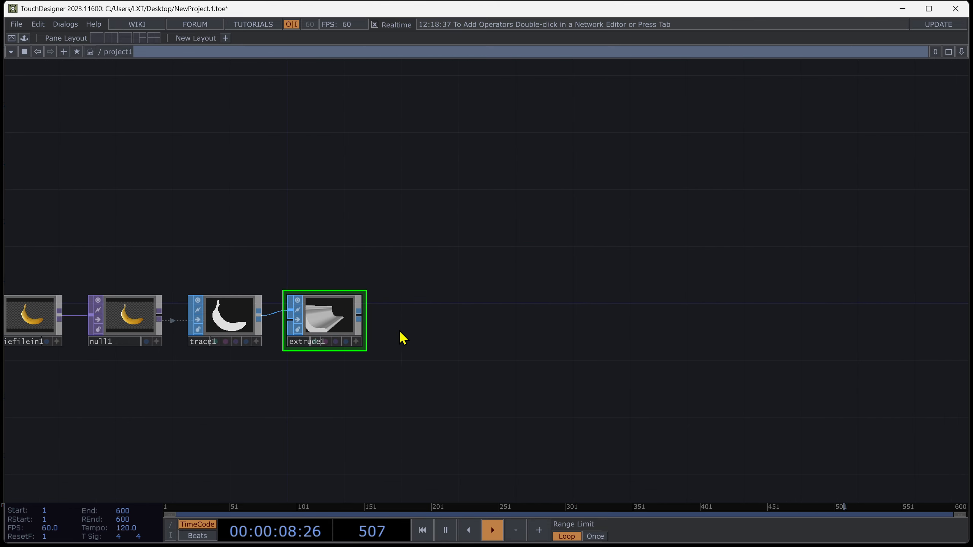
# Append a Null SOP to the output of extrude1.
pyautogui.rightClick(362, 325)
pyautogui.click(305, 234)
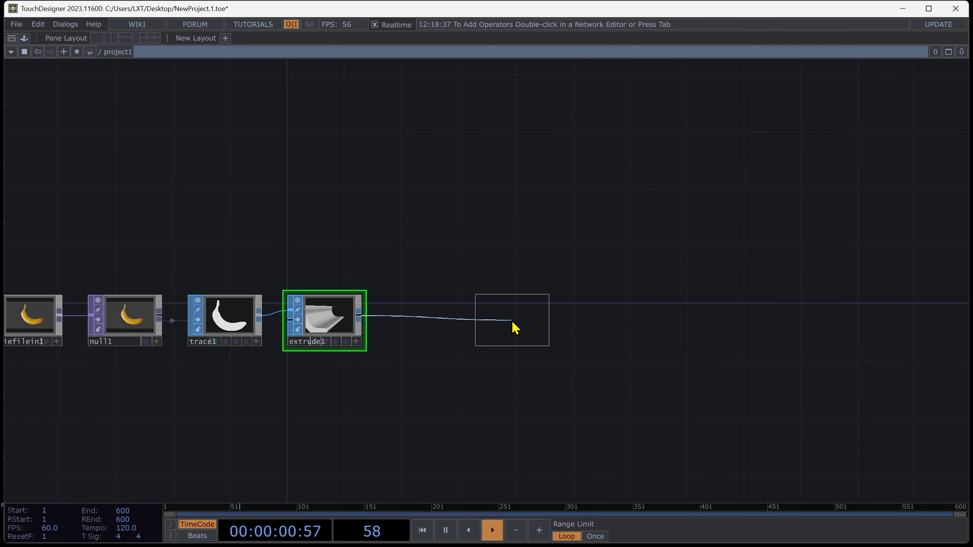
pyautogui.click(513, 326)
# Add a Camera COMP above the SOP chain.
pyautogui.press('Tab')
pyautogui.write('ca')
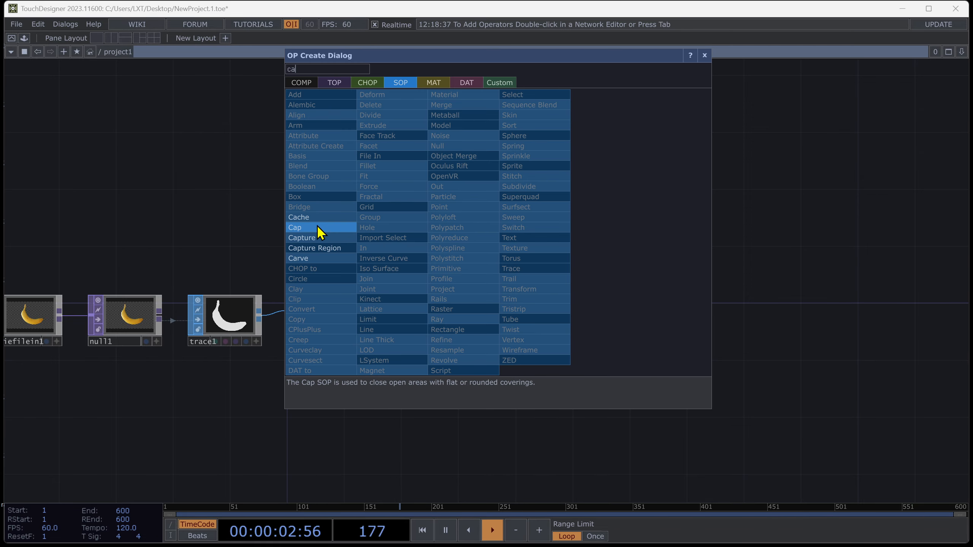
pyautogui.click(301, 83)
pyautogui.click(303, 136)
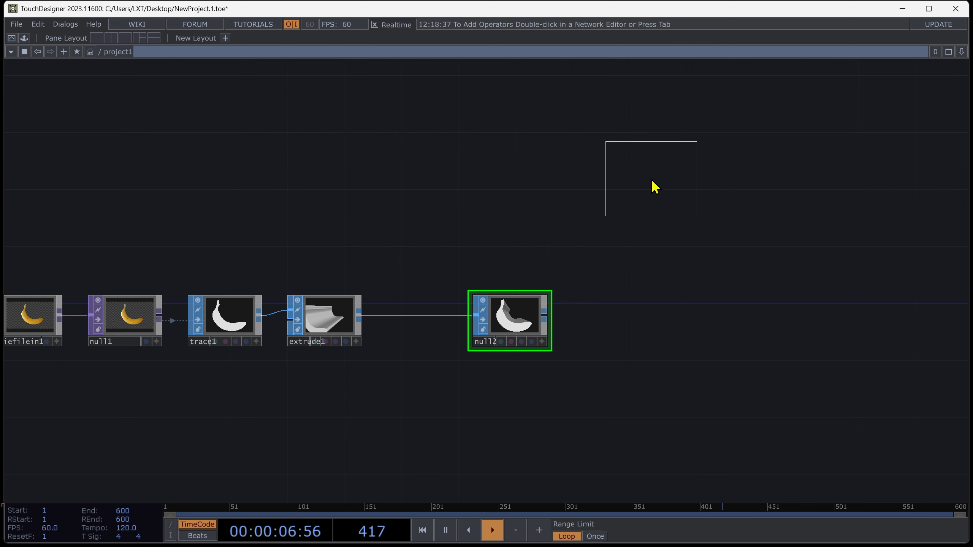
pyautogui.click(653, 184)
pyautogui.moveTo(448, 358); pyautogui.dragTo(429, 387)
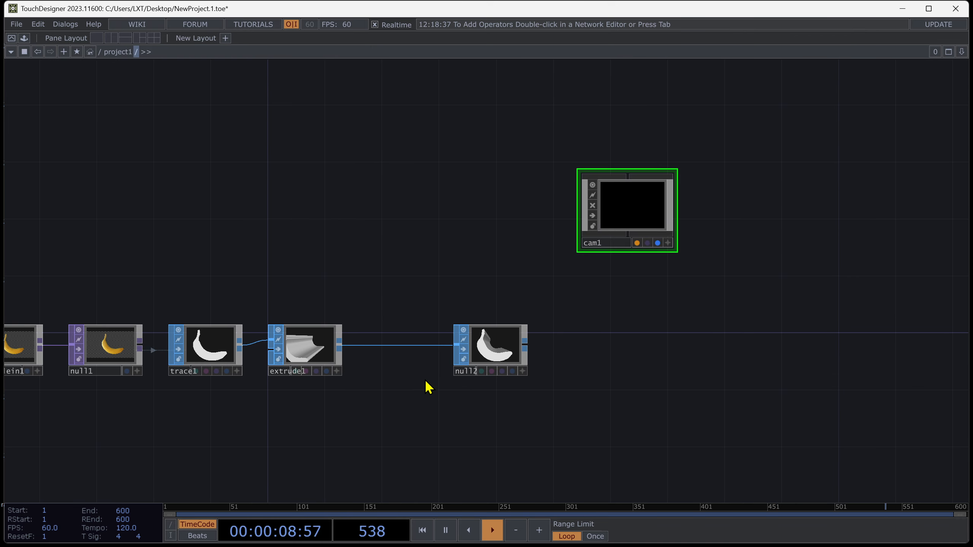
pyautogui.moveTo(787, 333); pyautogui.dragTo(708, 390)
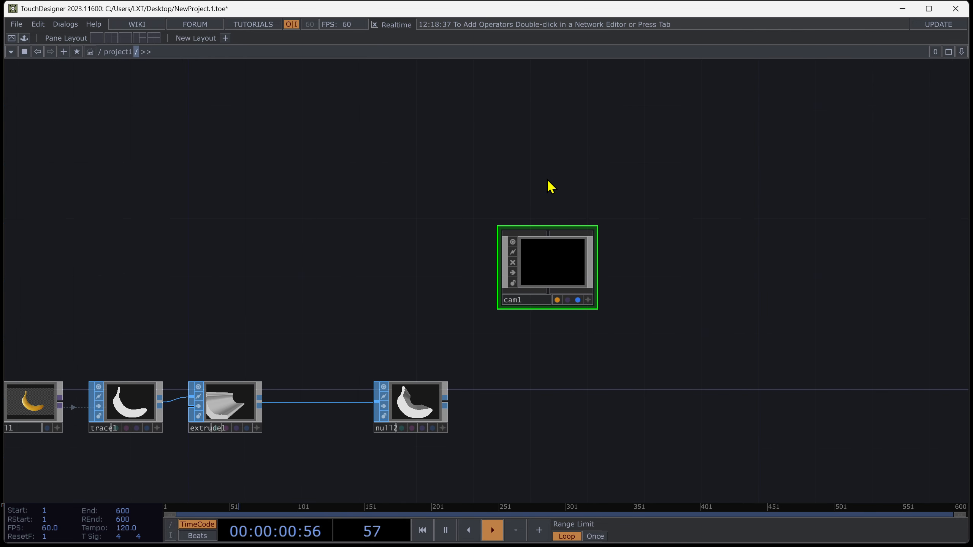
# Add a Light COMP directly above the camera.
pyautogui.press('Tab')
pyautogui.write('lig')
pyautogui.click(337, 158)
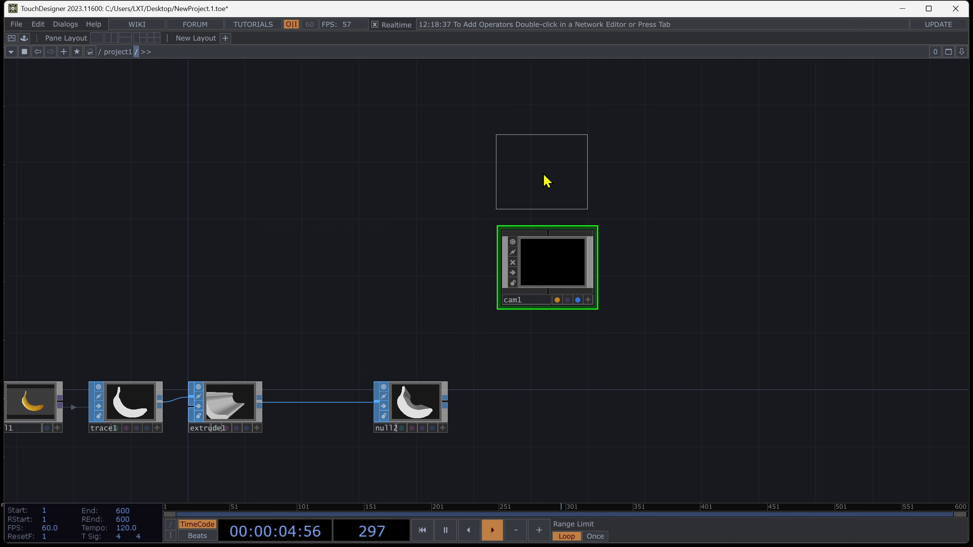
pyautogui.click(544, 181)
# Append a Geometry COMP to null2 so it receives the extruded banana.
pyautogui.press('Tab')
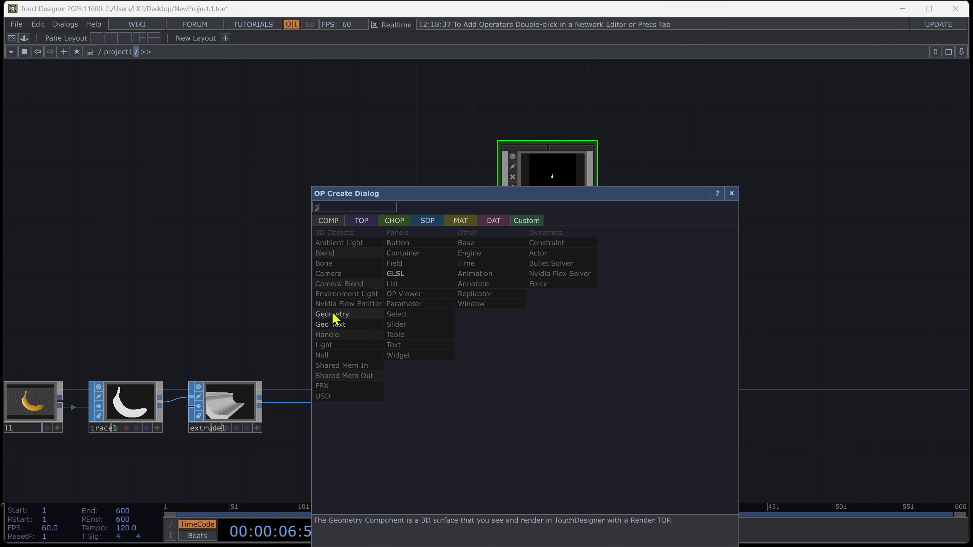
pyautogui.click(329, 273)
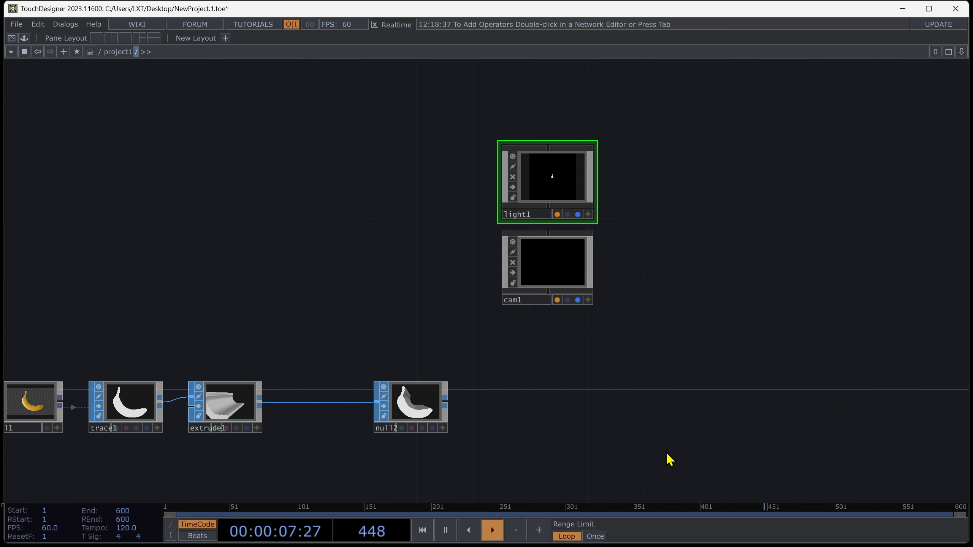
pyautogui.rightClick(446, 404)
pyautogui.write('g')
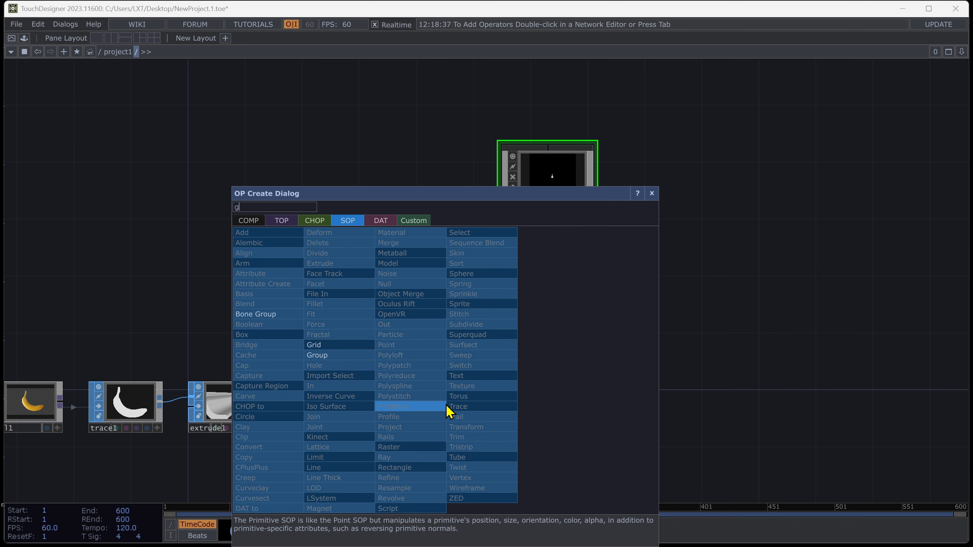
pyautogui.click(248, 221)
pyautogui.click(252, 314)
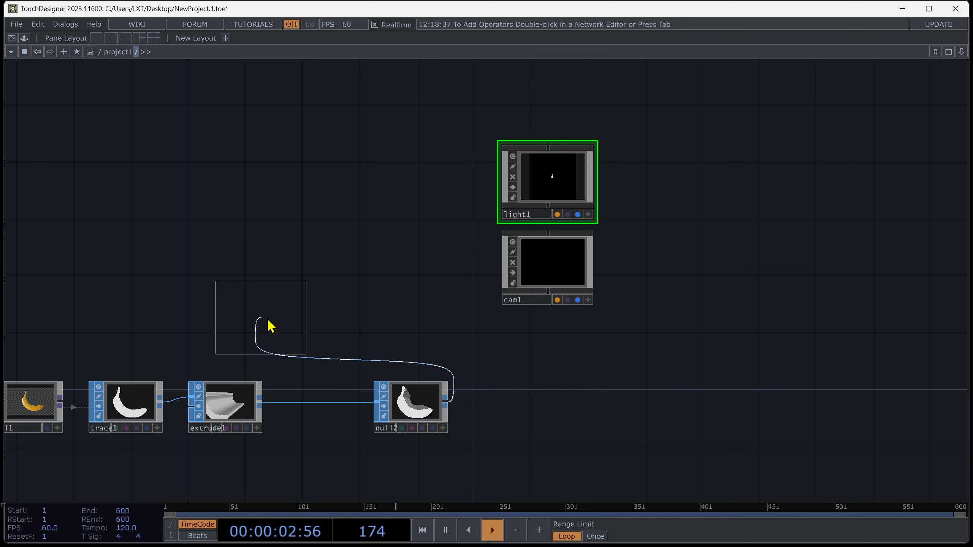
pyautogui.click(570, 407)
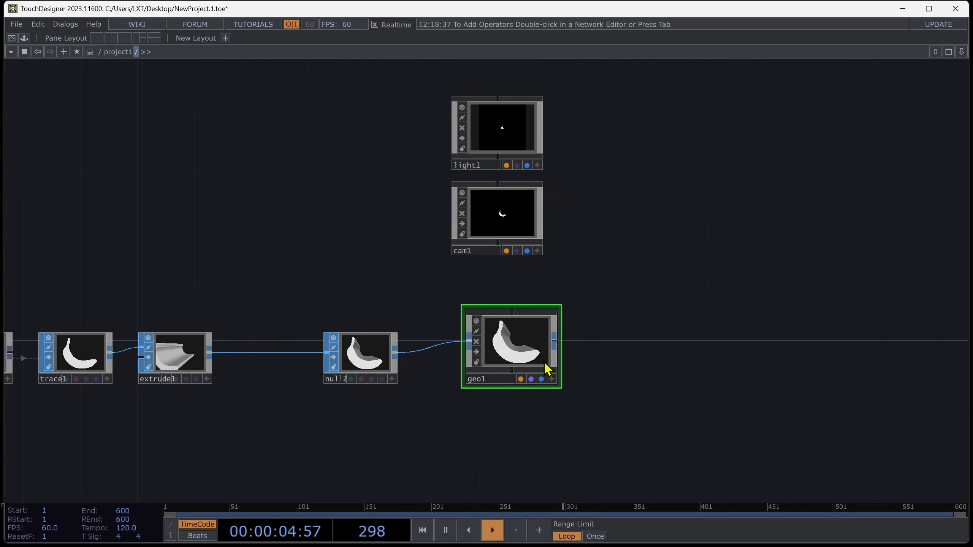
# Add a Render TOP after geo1.
pyautogui.press('Tab')
pyautogui.click(391, 173)
pyautogui.write('re')
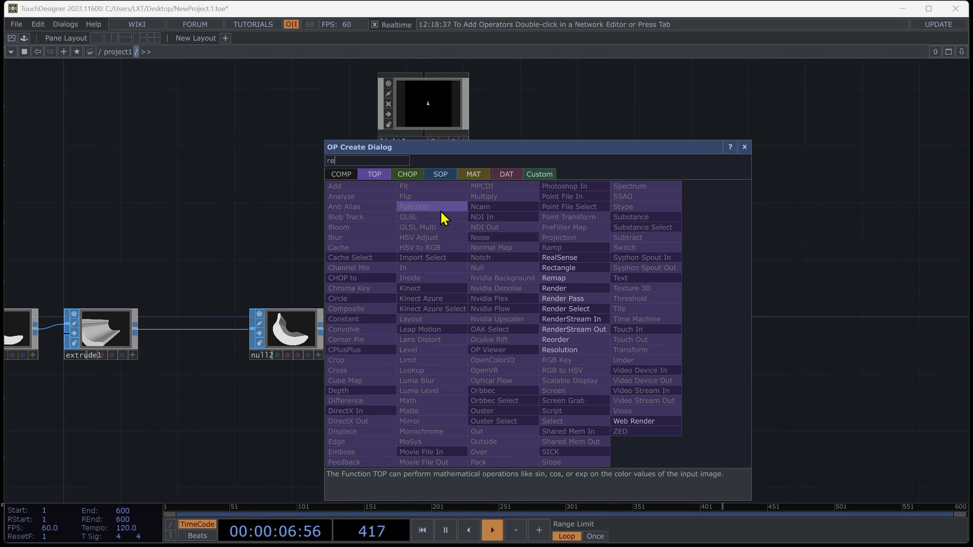
pyautogui.click(563, 287)
pyautogui.click(571, 341)
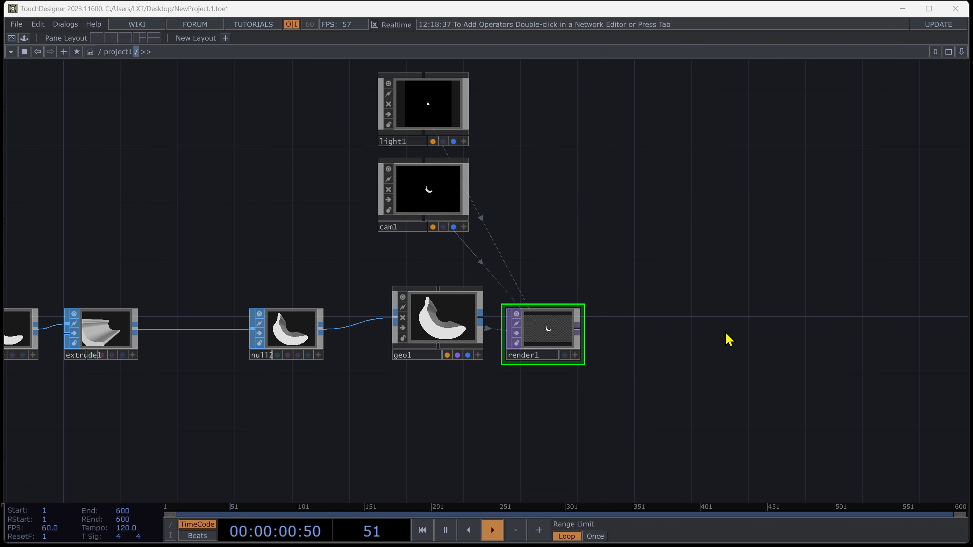
# Add a Null TOP connected after render1 and position it in the network.
pyautogui.press('Tab')
pyautogui.click(692, 282)
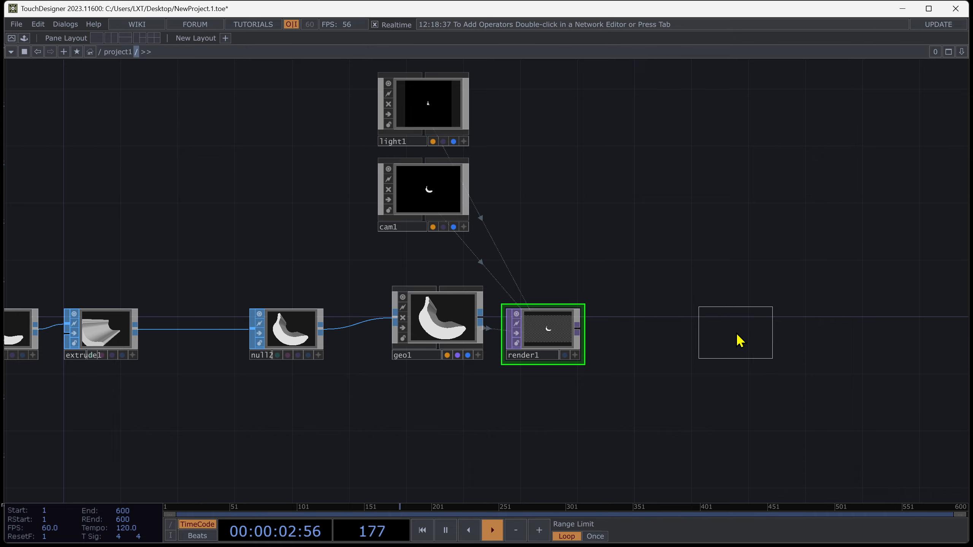
pyautogui.click(740, 340)
pyautogui.moveTo(666, 341); pyautogui.dragTo(816, 330)
pyautogui.click(749, 356)
pyautogui.moveTo(542, 424); pyautogui.dragTo(292, 460)
pyautogui.moveTo(587, 373); pyautogui.dragTo(702, 373)
# Insert a Transform TOP between render1 and null3 and turn on Comp Over Background Color.
pyautogui.rightClick(550, 367)
pyautogui.click(579, 353)
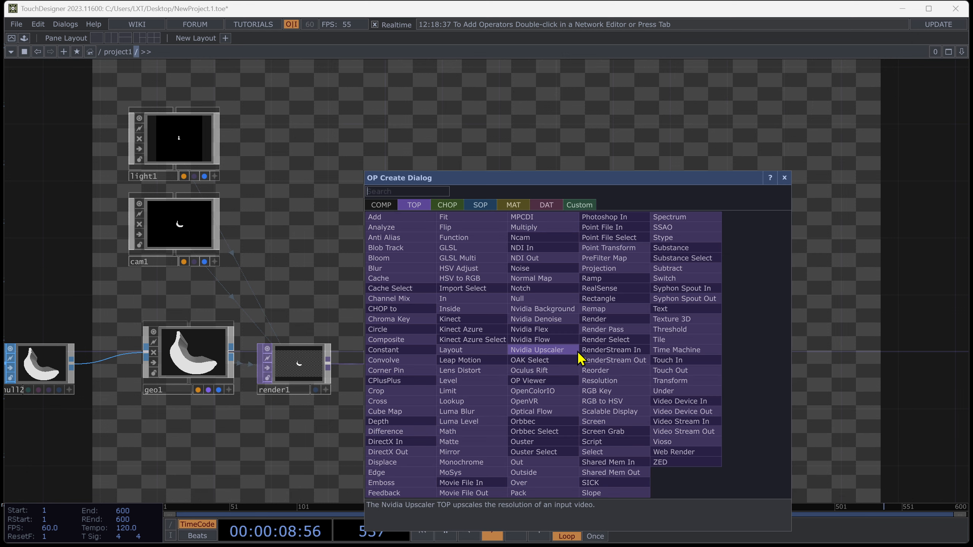
pyautogui.click(660, 381)
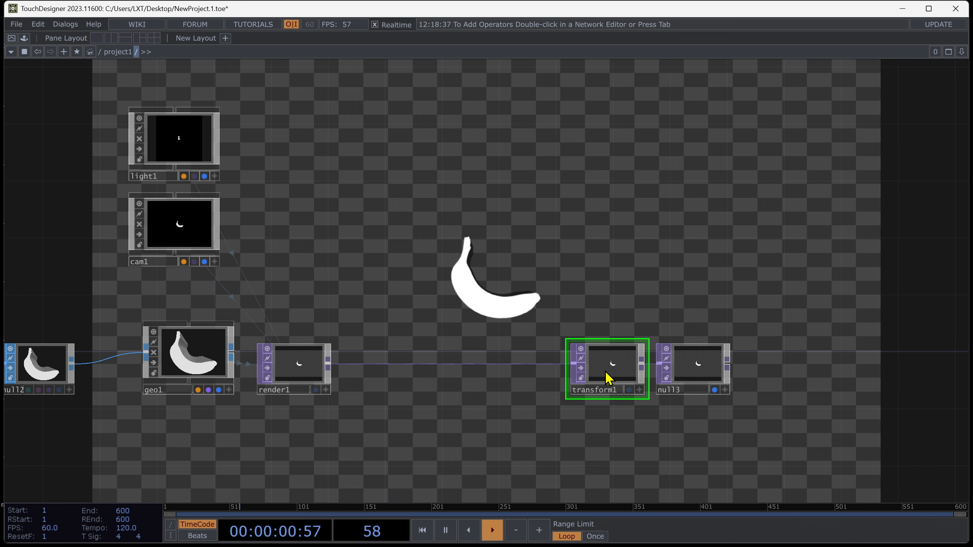
pyautogui.press('p')
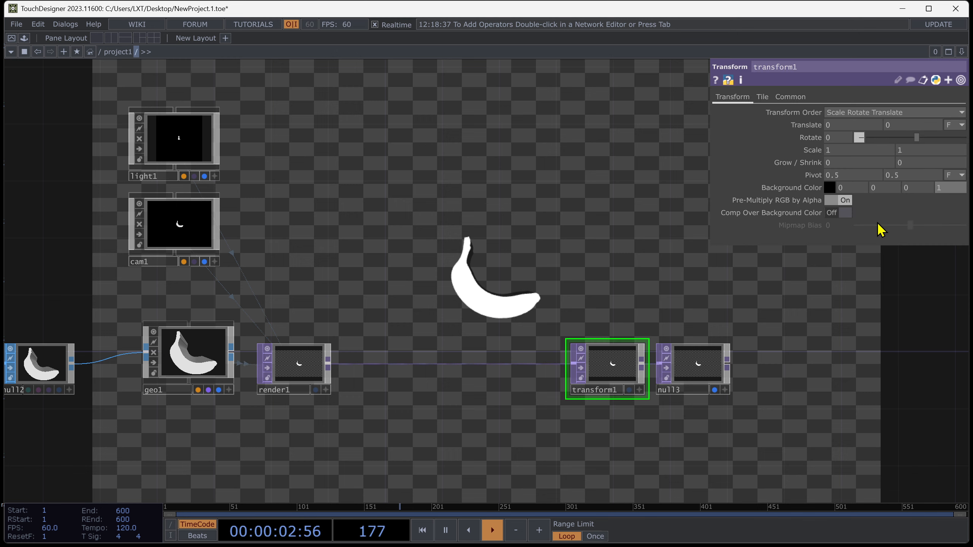
pyautogui.click(845, 214)
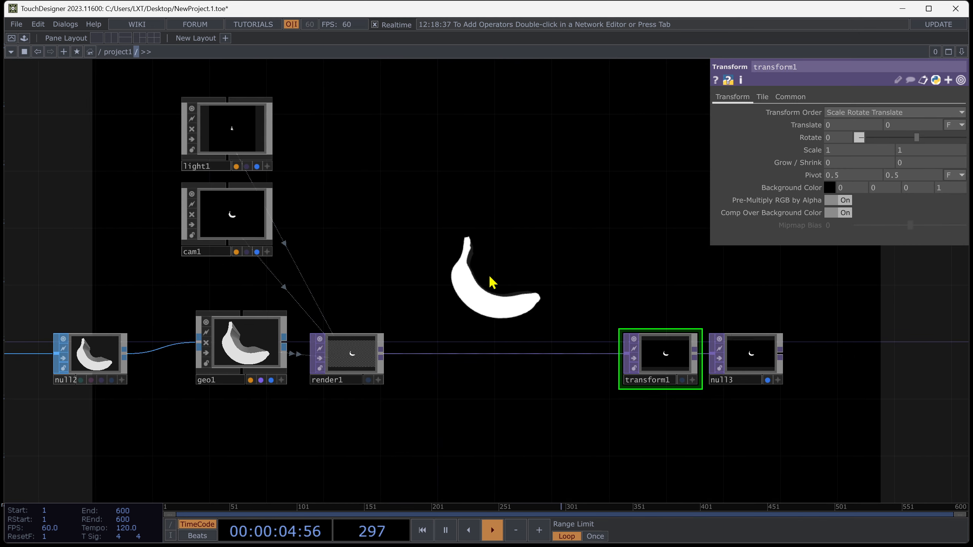
# Frame the banana by zooming and orbiting the camera in cam1's interactive viewer.
pyautogui.click(296, 249)
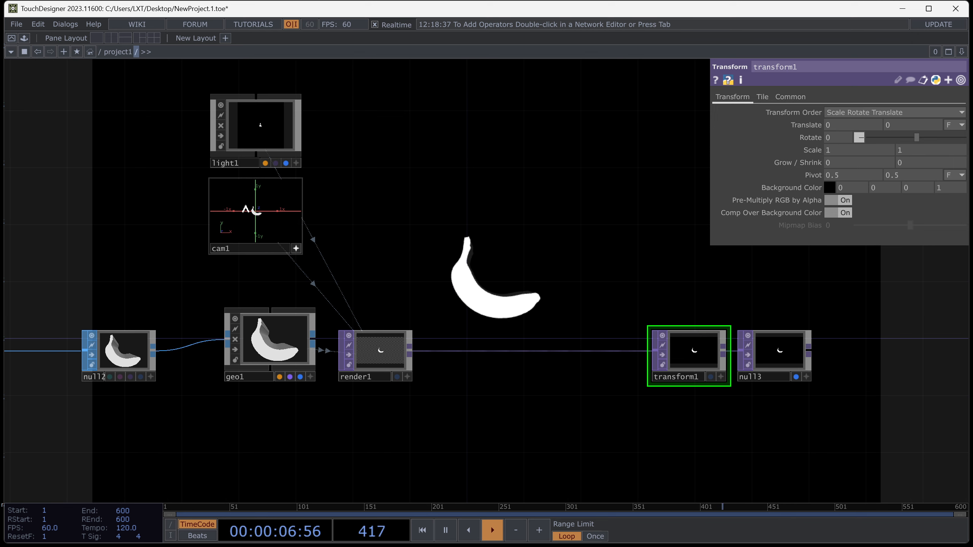
pyautogui.scroll(5, 265, 211)
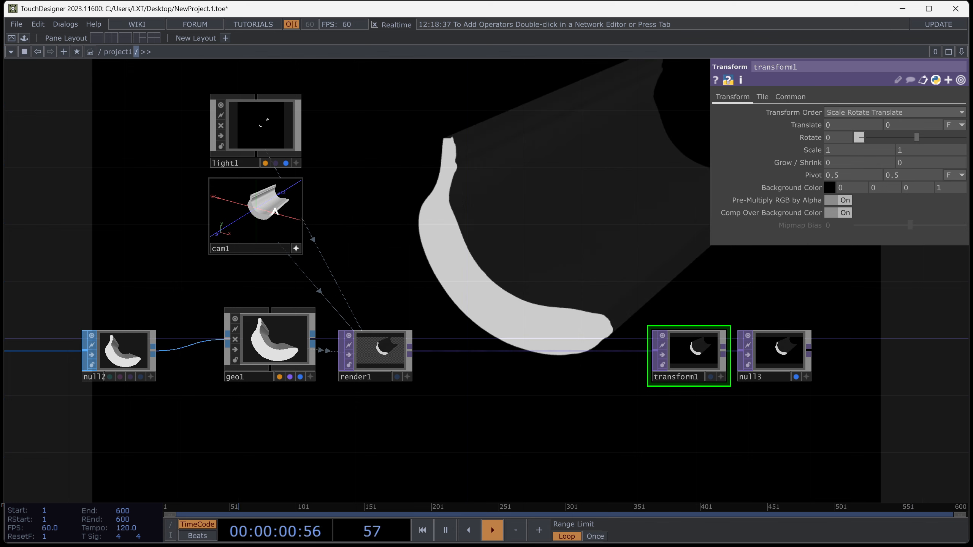
pyautogui.scroll(3, 276, 207)
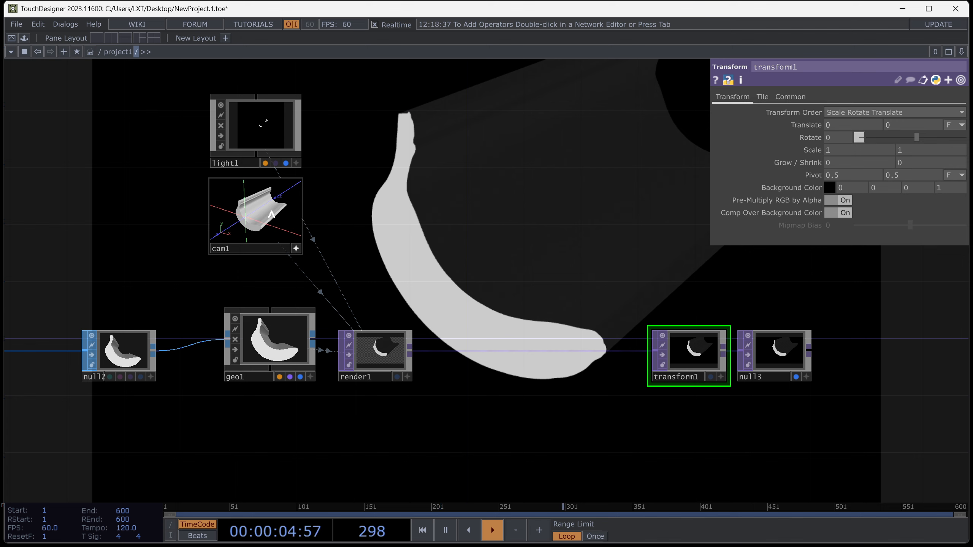
pyautogui.moveTo(272, 215); pyautogui.dragTo(270, 215, button='right')
pyautogui.moveTo(272, 220); pyautogui.dragTo(266, 216, button='middle')
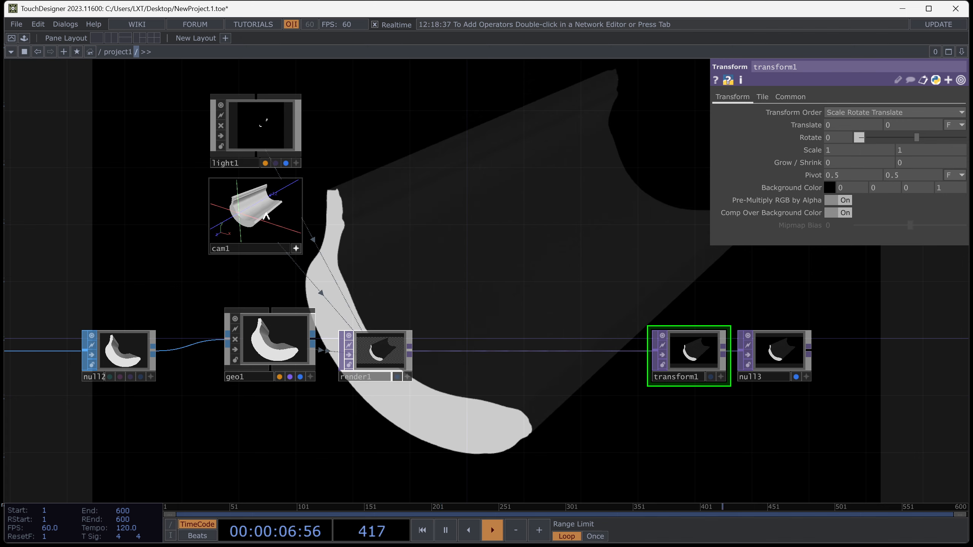
pyautogui.scroll(5, 264, 220)
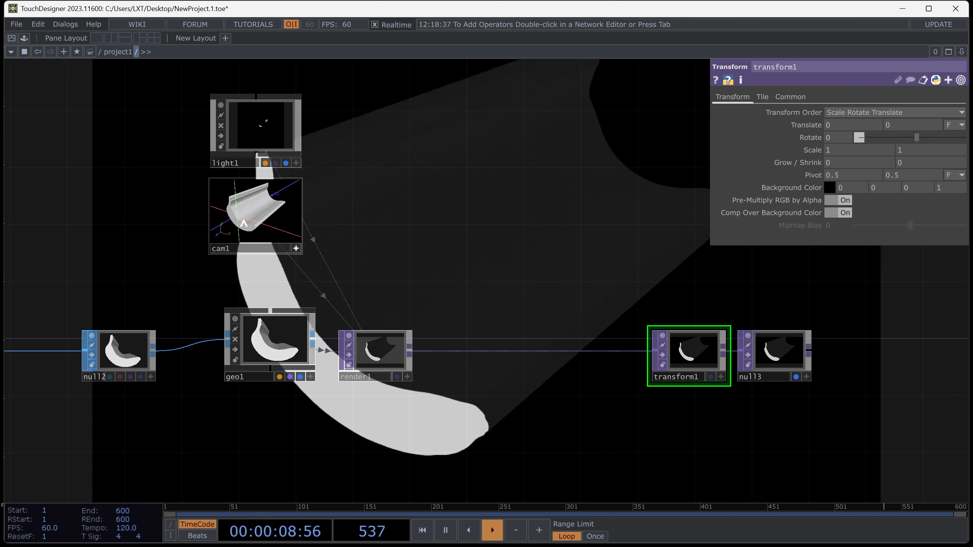
pyautogui.moveTo(256, 224); pyautogui.dragTo(263, 221, button='right')
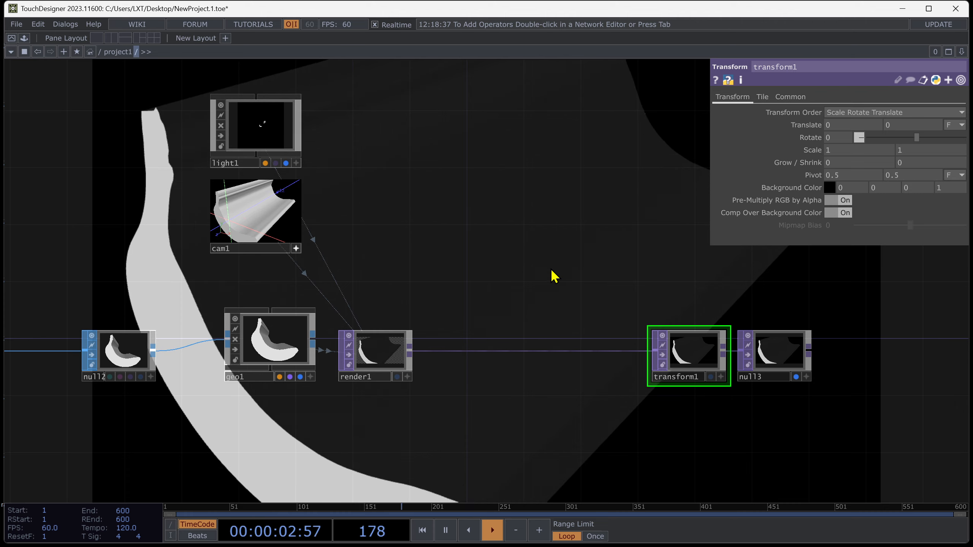
# Add a Noise TOP below the network.
pyautogui.scroll(-6, 553, 275)
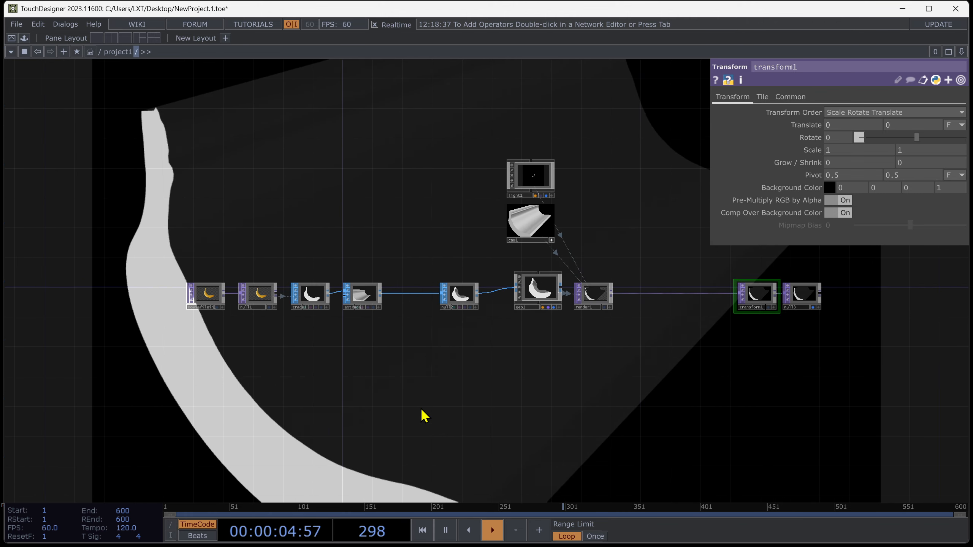
pyautogui.press('Tab')
pyautogui.write('noi')
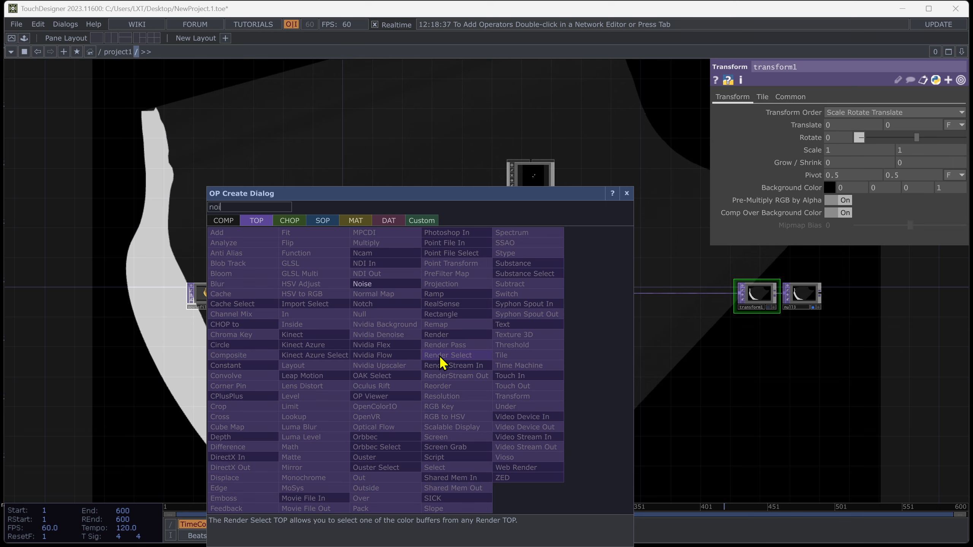
pyautogui.click(385, 285)
pyautogui.click(356, 403)
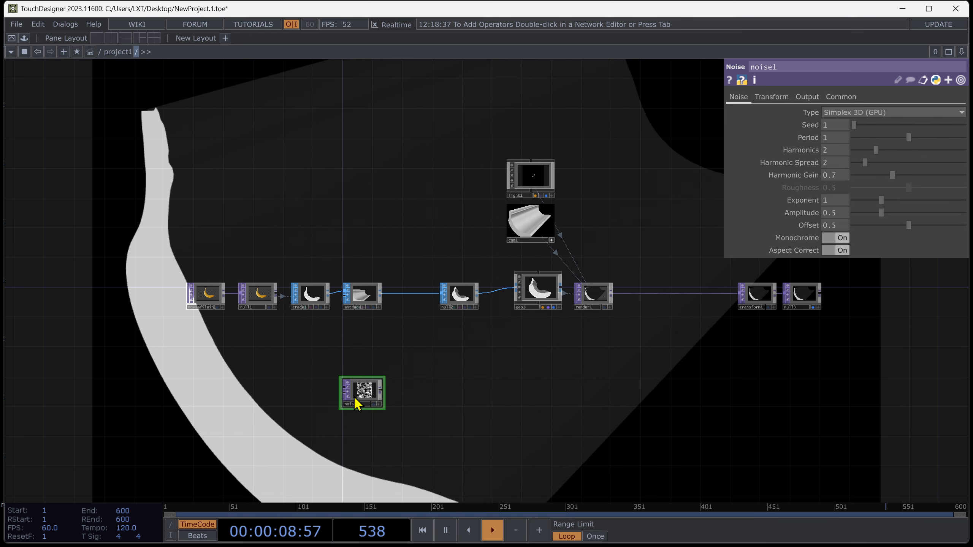
# Add a Null TOP connected after noise1.
pyautogui.rightClick(383, 392)
pyautogui.write('nu')
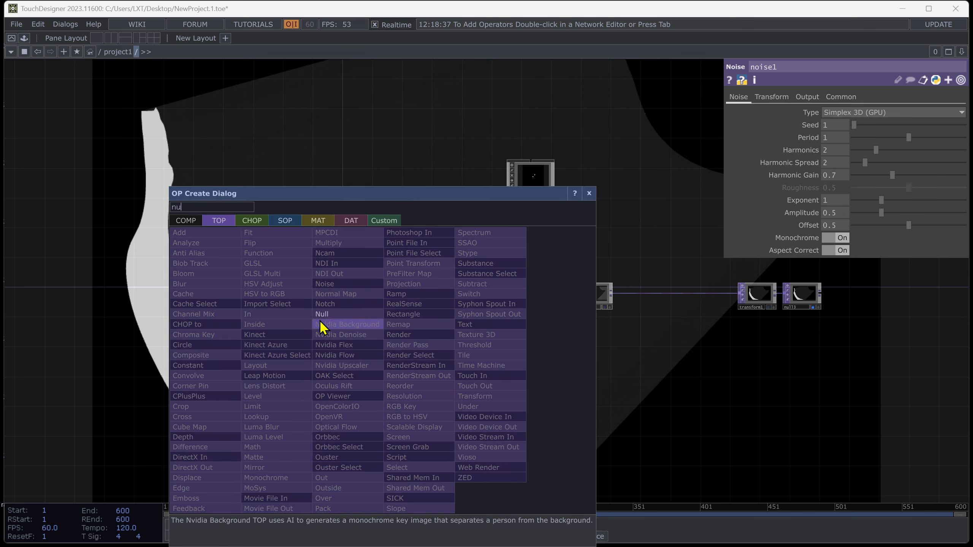
pyautogui.click(327, 315)
pyautogui.click(463, 393)
# Create a Constant MAT, apply it to geo1, and use null4 as its Color Map.
pyautogui.press('Tab')
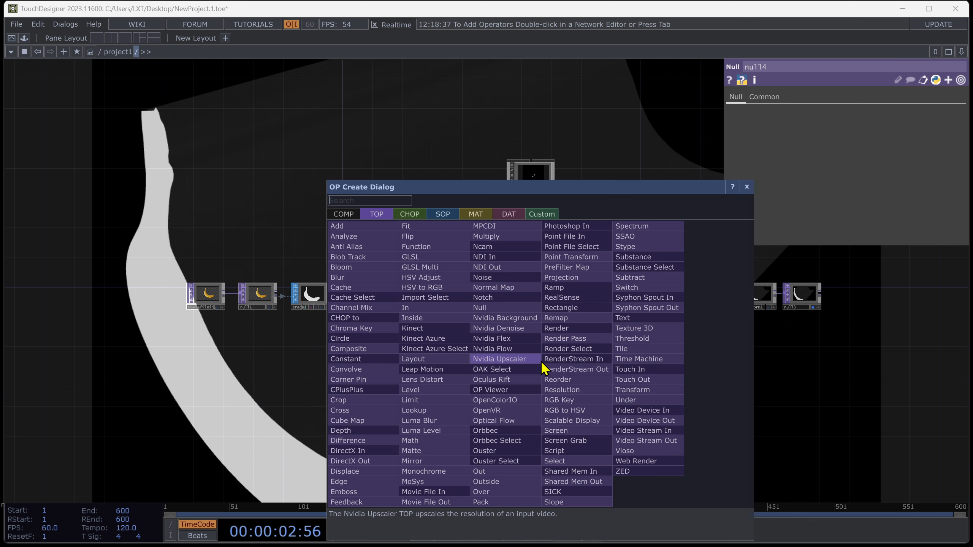
pyautogui.write('c')
pyautogui.click(480, 214)
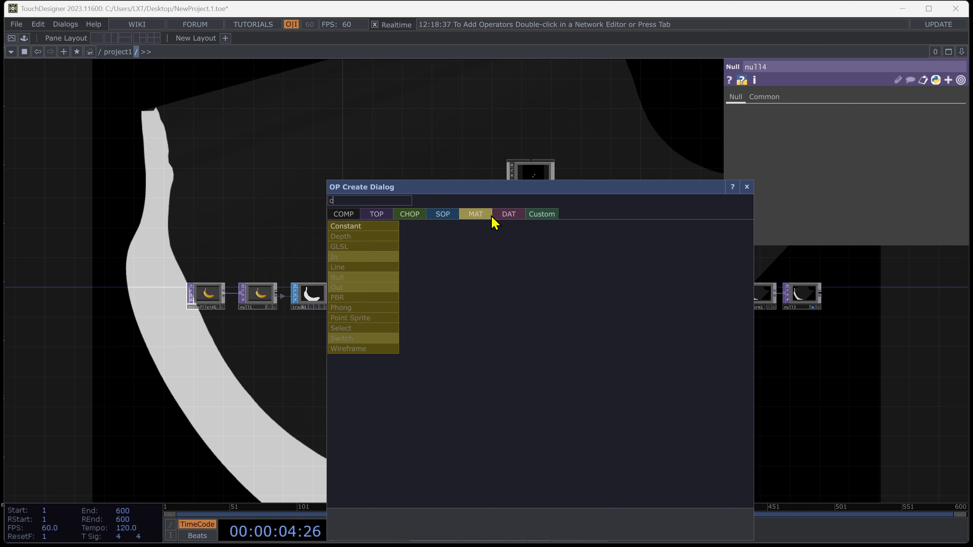
pyautogui.click(353, 228)
pyautogui.click(541, 406)
pyautogui.moveTo(541, 407); pyautogui.dragTo(544, 299)
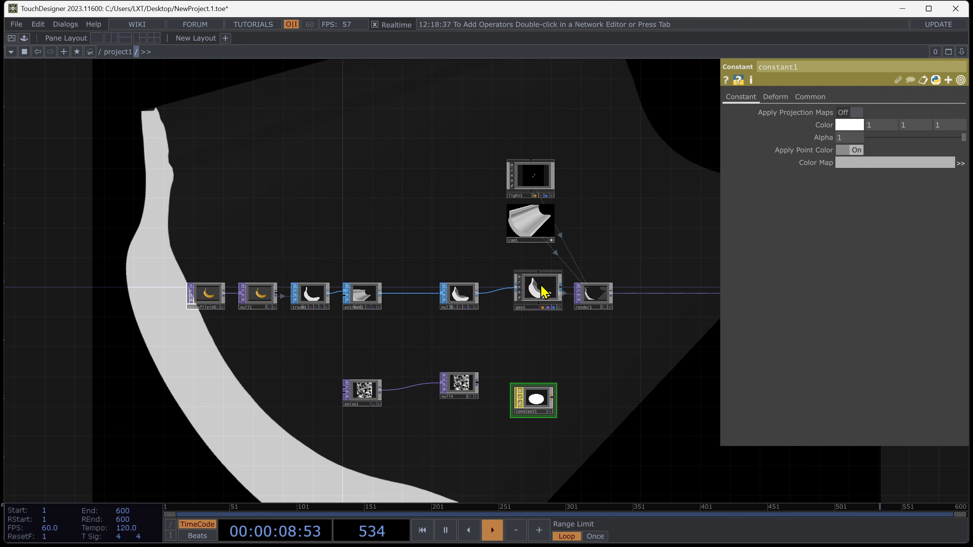
pyautogui.moveTo(461, 398); pyautogui.dragTo(535, 400)
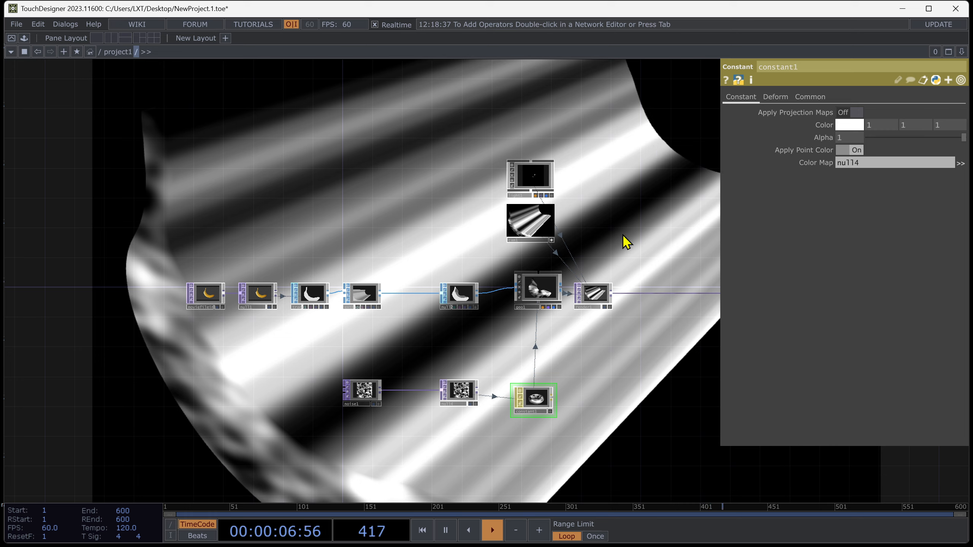
# Spread out the SOP chain nodes to leave room between extrude1 and null2.
pyautogui.scroll(7, 276, 307)
pyautogui.scroll(-7, 478, 343)
pyautogui.moveTo(312, 312); pyautogui.dragTo(261, 313)
pyautogui.moveTo(360, 311); pyautogui.dragTo(315, 312)
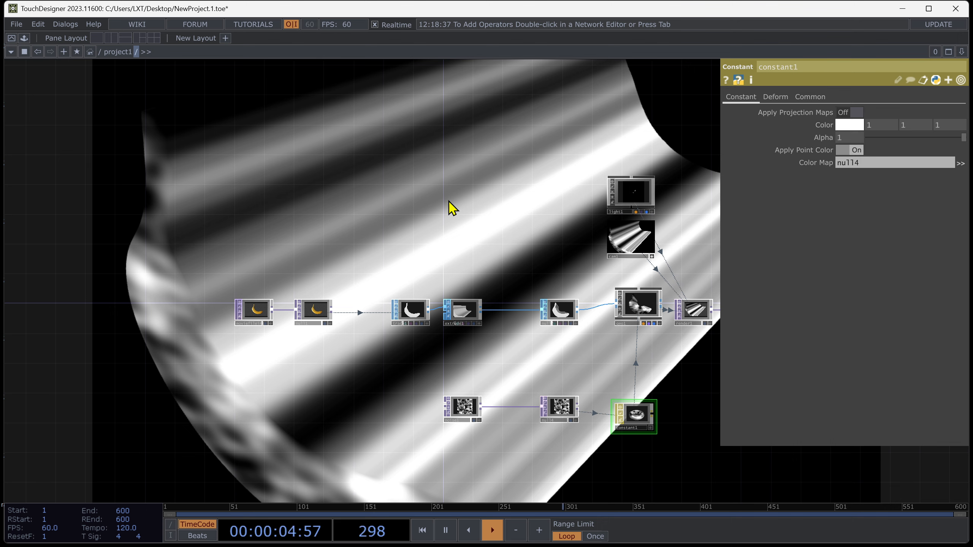
pyautogui.scroll(5, 285, 387)
pyautogui.moveTo(495, 282); pyautogui.dragTo(437, 282)
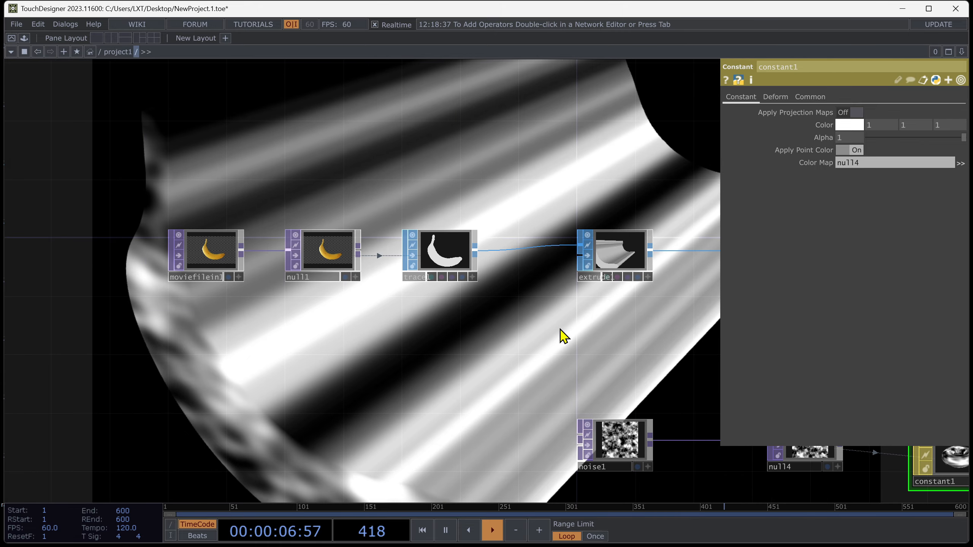
pyautogui.moveTo(561, 330); pyautogui.dragTo(192, 284)
pyautogui.moveTo(277, 232); pyautogui.dragTo(189, 233)
pyautogui.moveTo(106, 238); pyautogui.dragTo(92, 238)
pyautogui.moveTo(184, 233); pyautogui.dragTo(168, 232)
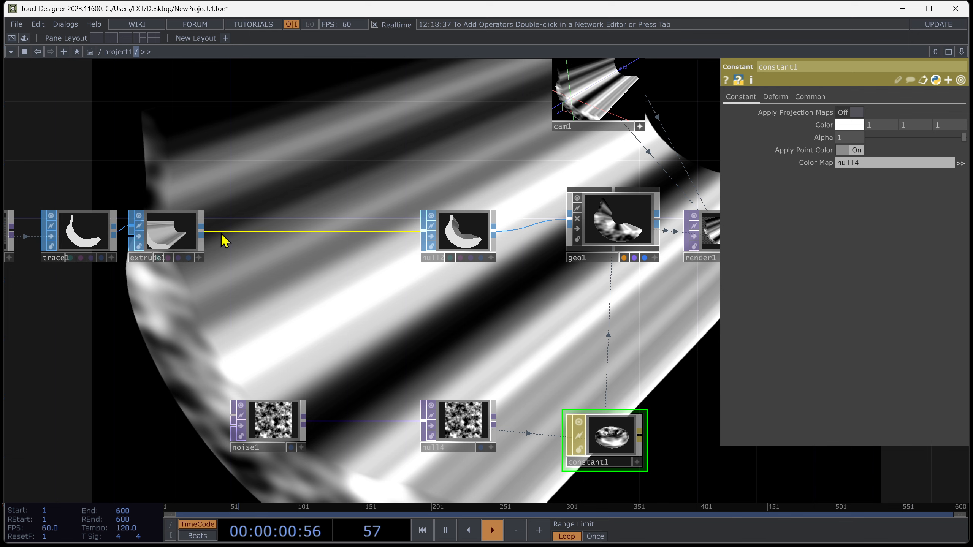
pyautogui.rightClick(226, 231)
pyautogui.click(242, 231)
pyautogui.write('a')
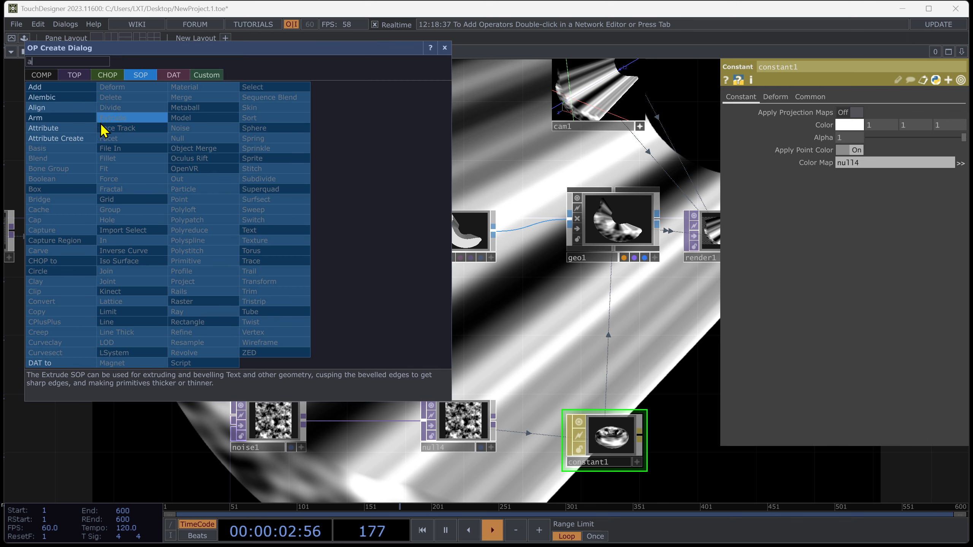
pyautogui.press('Escape')
pyautogui.click(269, 244)
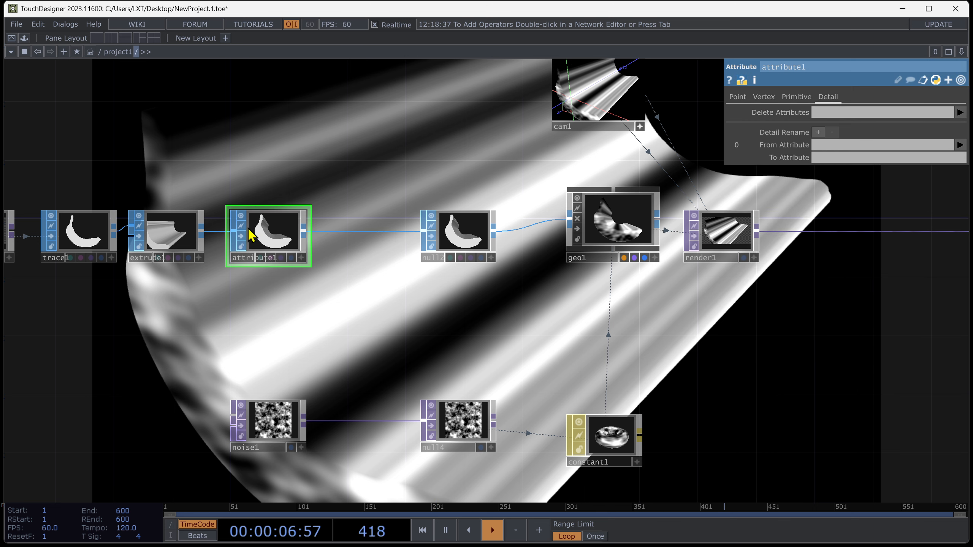
pyautogui.press('Delete')
# Insert an Attribute Create SOP after extrude1 with Compute Normals and Compute Tangents turned on.
pyautogui.rightClick(234, 231)
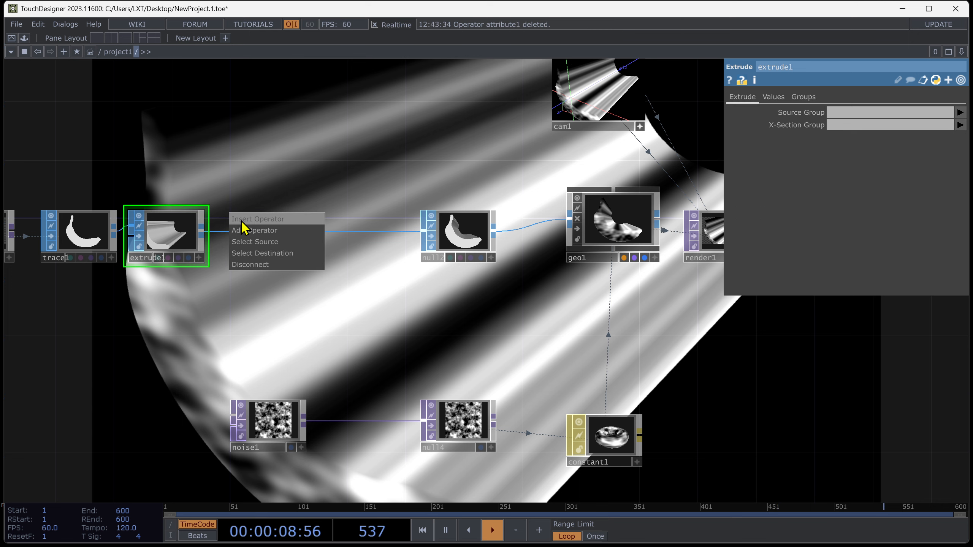
pyautogui.click(245, 226)
pyautogui.click(58, 137)
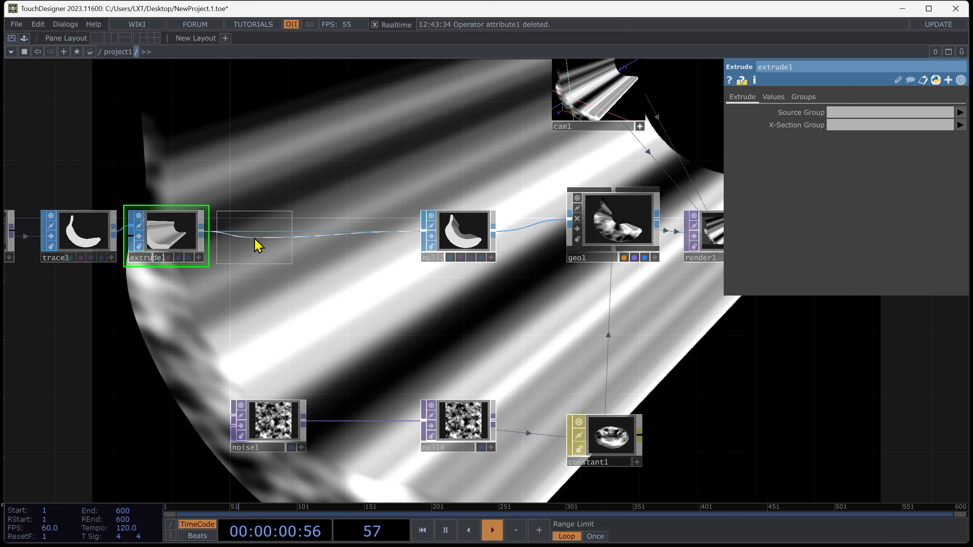
pyautogui.click(261, 239)
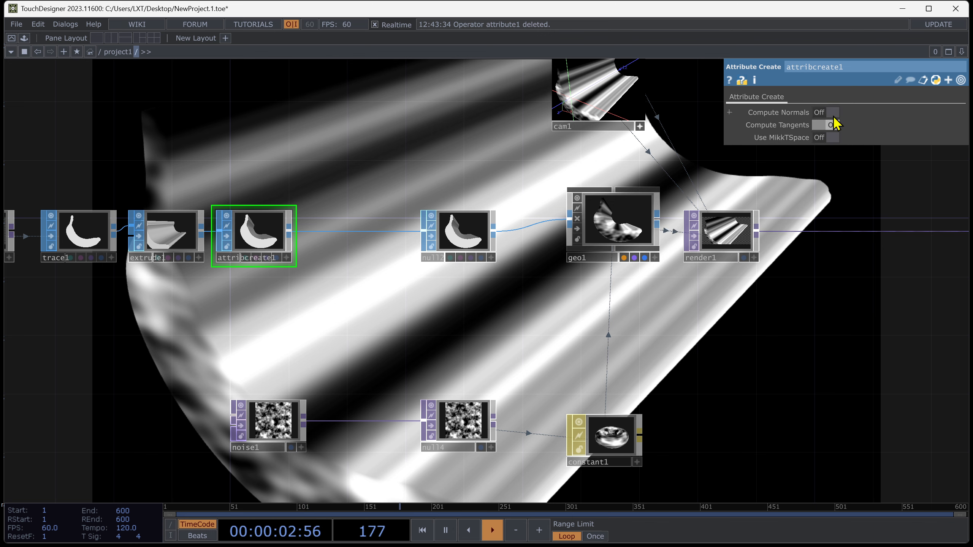
# Rearrange the SOP chain nodes to close the gaps around attribcreate1.
pyautogui.moveTo(196, 332); pyautogui.dragTo(436, 330)
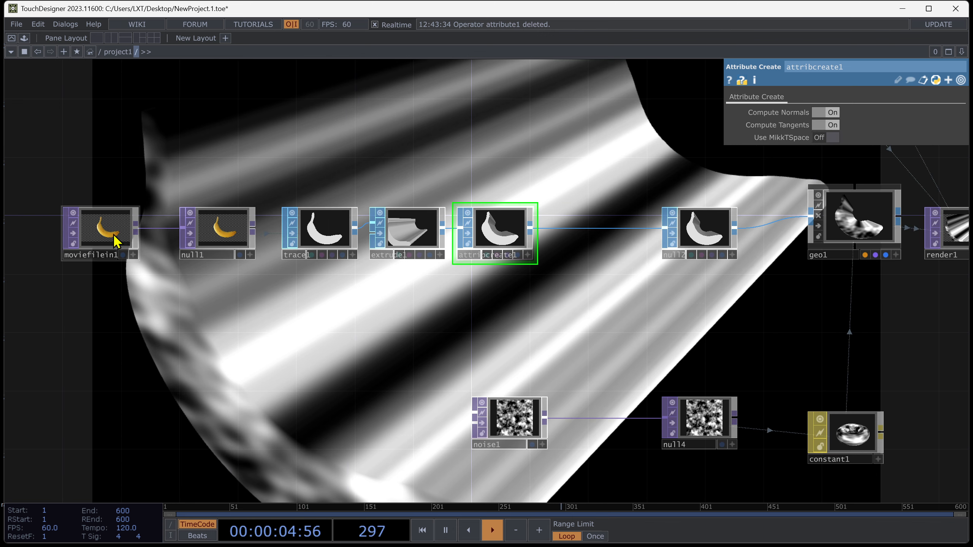
pyautogui.moveTo(121, 242); pyautogui.dragTo(31, 241)
pyautogui.moveTo(223, 230); pyautogui.dragTo(135, 230)
pyautogui.moveTo(318, 234); pyautogui.dragTo(245, 234)
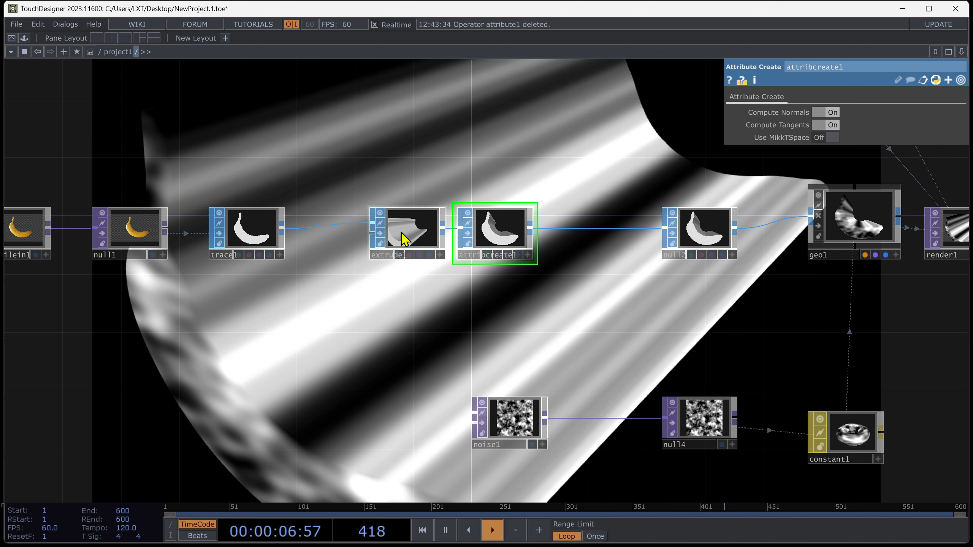
pyautogui.moveTo(401, 232); pyautogui.dragTo(343, 233)
pyautogui.moveTo(496, 240); pyautogui.dragTo(426, 240)
pyautogui.moveTo(424, 327); pyautogui.dragTo(337, 349)
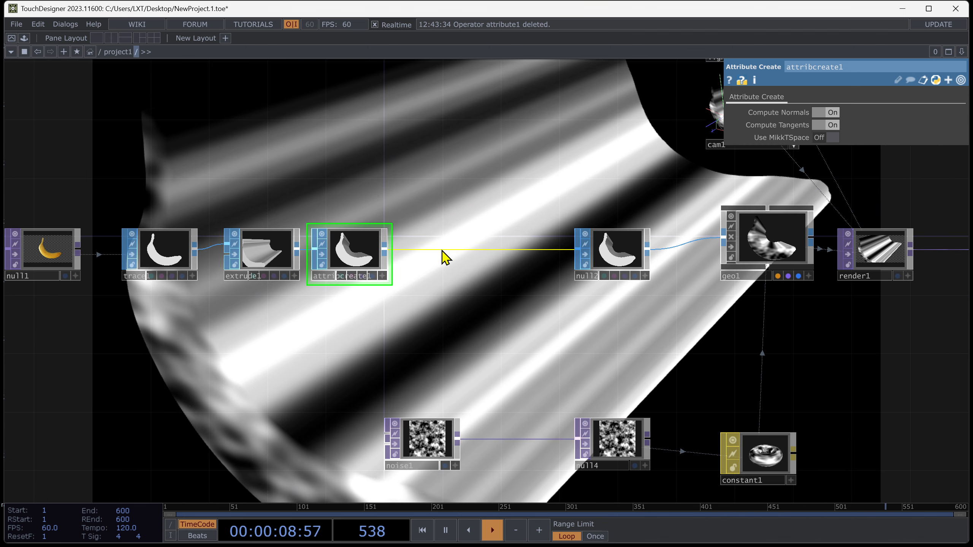
# Insert a Texture SOP between attribcreate1 and null2.
pyautogui.rightClick(429, 256)
pyautogui.click(450, 245)
pyautogui.click(487, 250)
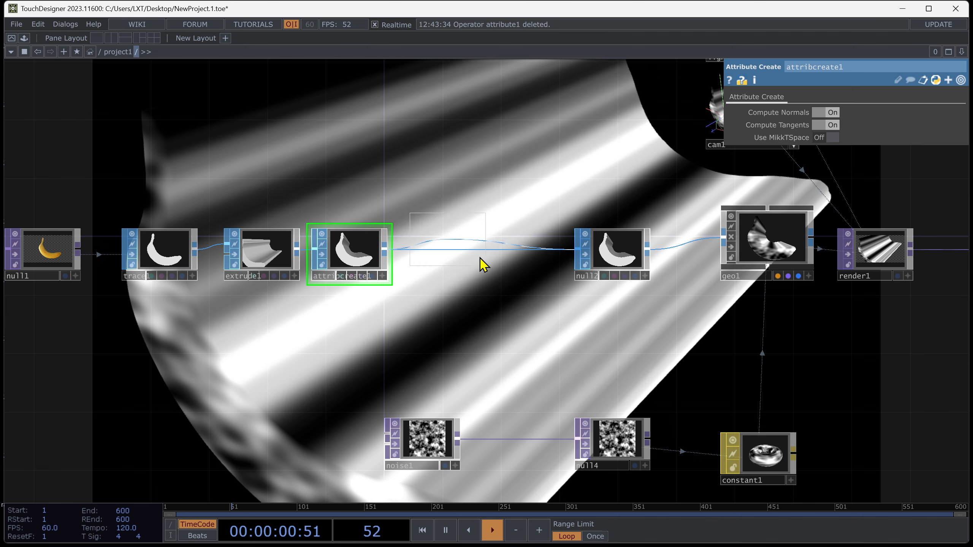
pyautogui.click(480, 258)
# Try the XYZ Position and Equirectangular Inside texture types on texture1.
pyautogui.moveTo(531, 334); pyautogui.dragTo(548, 369)
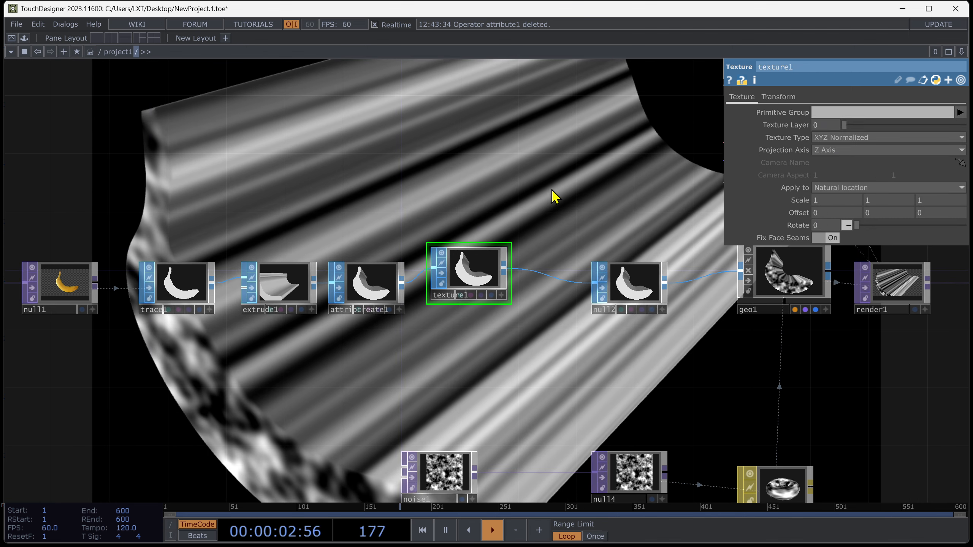
pyautogui.moveTo(554, 195); pyautogui.dragTo(566, 242)
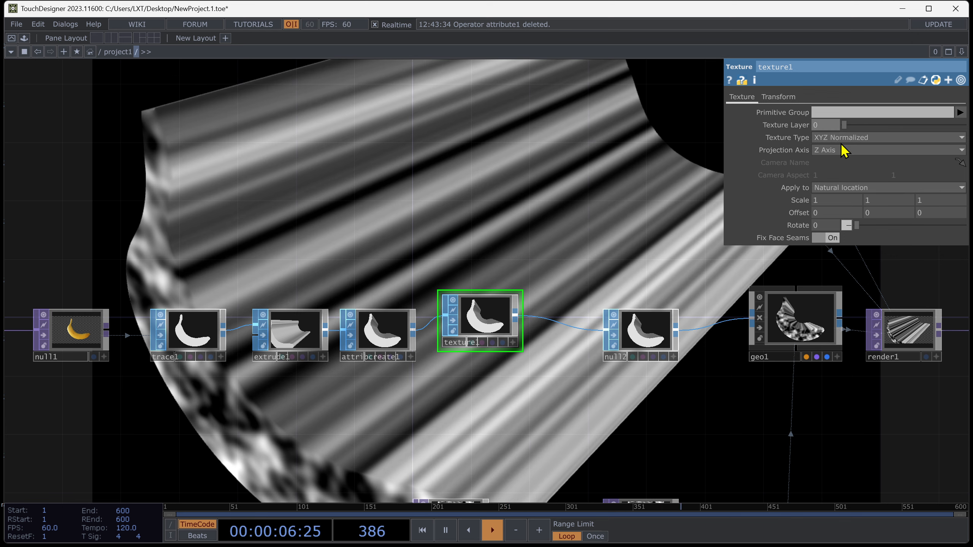
pyautogui.click(846, 138)
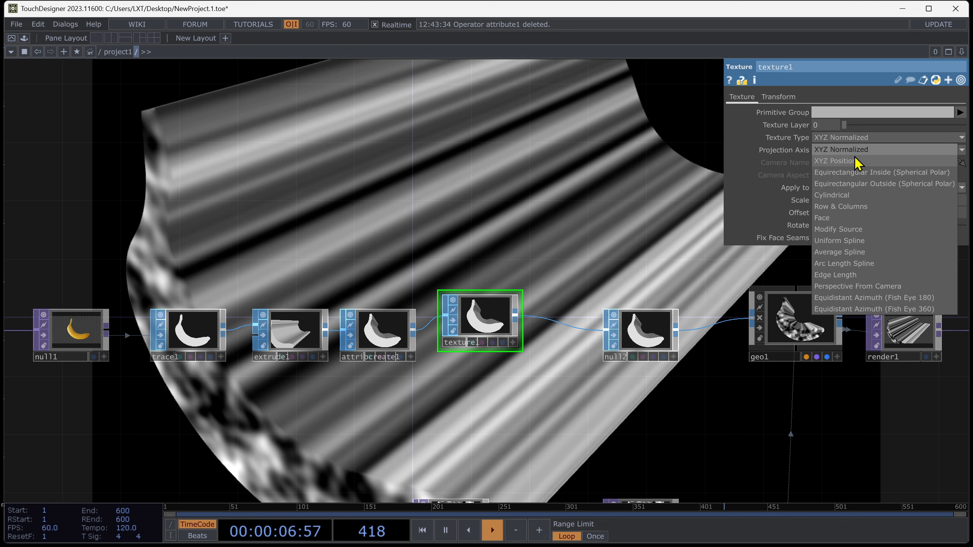
pyautogui.click(857, 162)
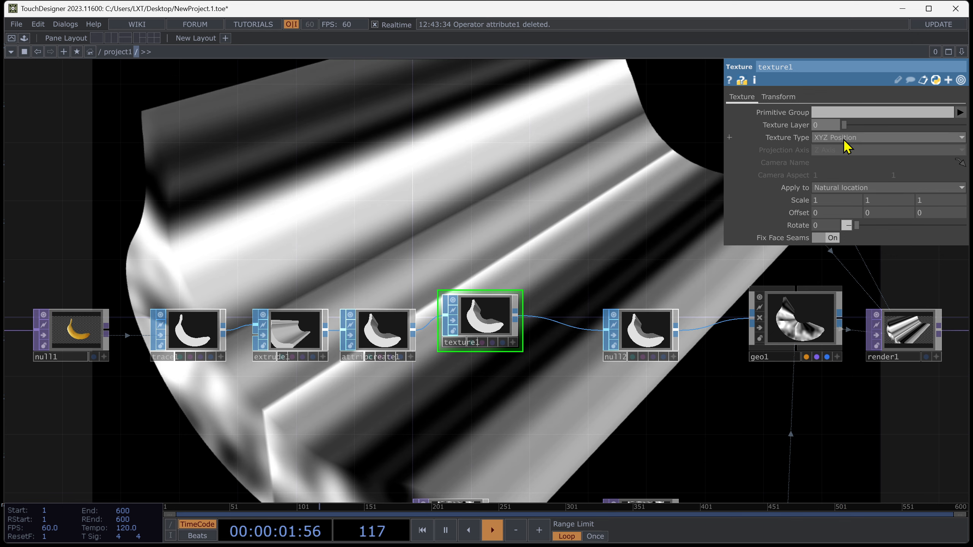
pyautogui.click(844, 139)
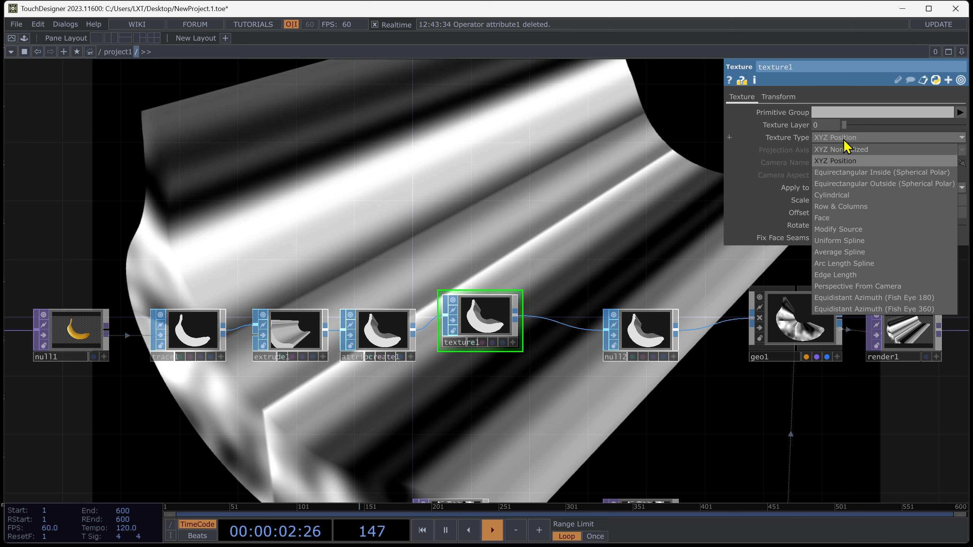
pyautogui.click(855, 178)
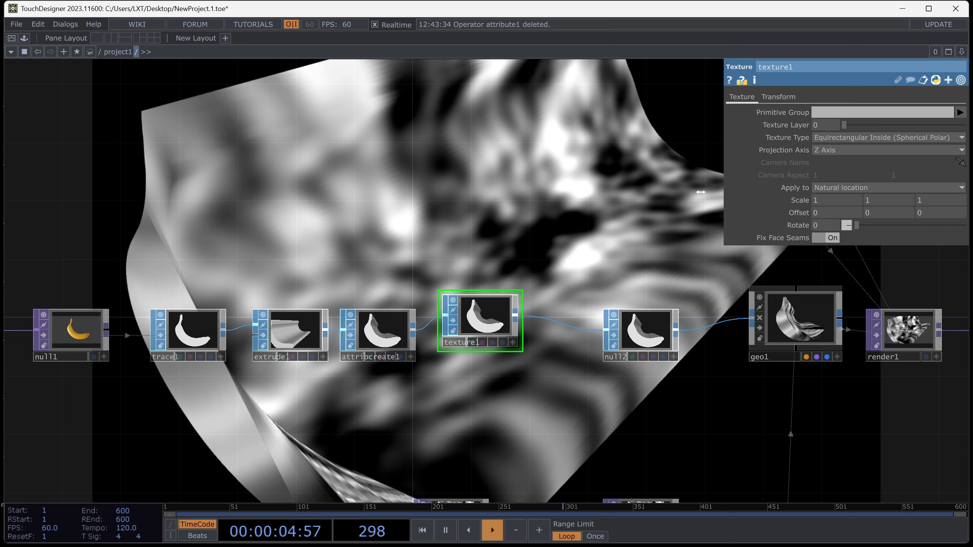
# Set texture1's Texture Type to Equirectangular Outside (Spherical Polar).
pyautogui.click(880, 138)
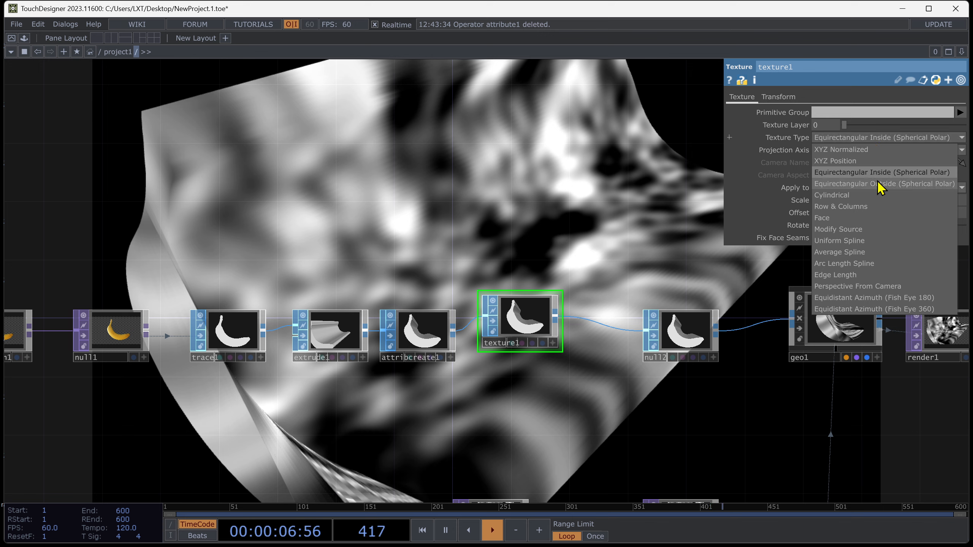
pyautogui.click(879, 184)
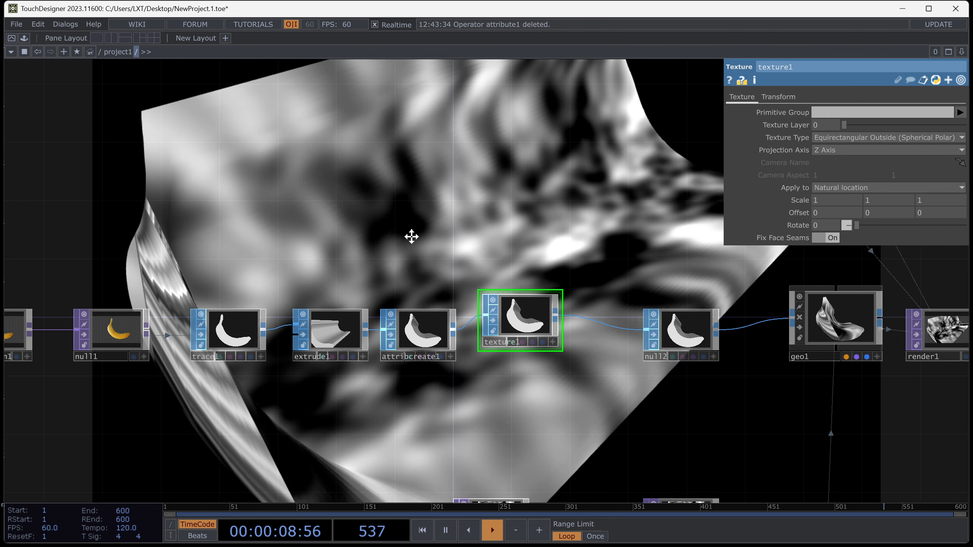
# Animate noise1's Z translation with the expression absTime.seconds*0.2.
pyautogui.moveTo(411, 255); pyautogui.dragTo(453, 166)
pyautogui.click(536, 450)
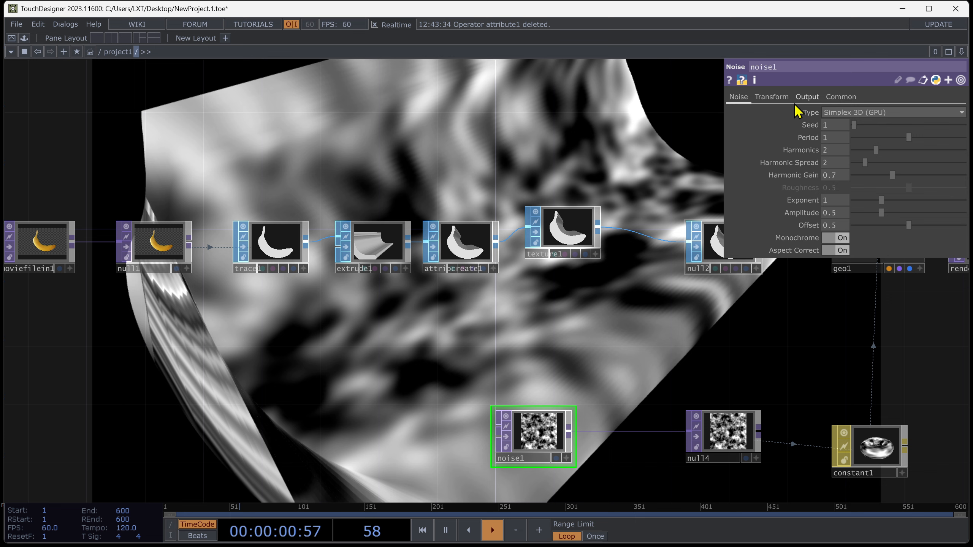
pyautogui.click(772, 97)
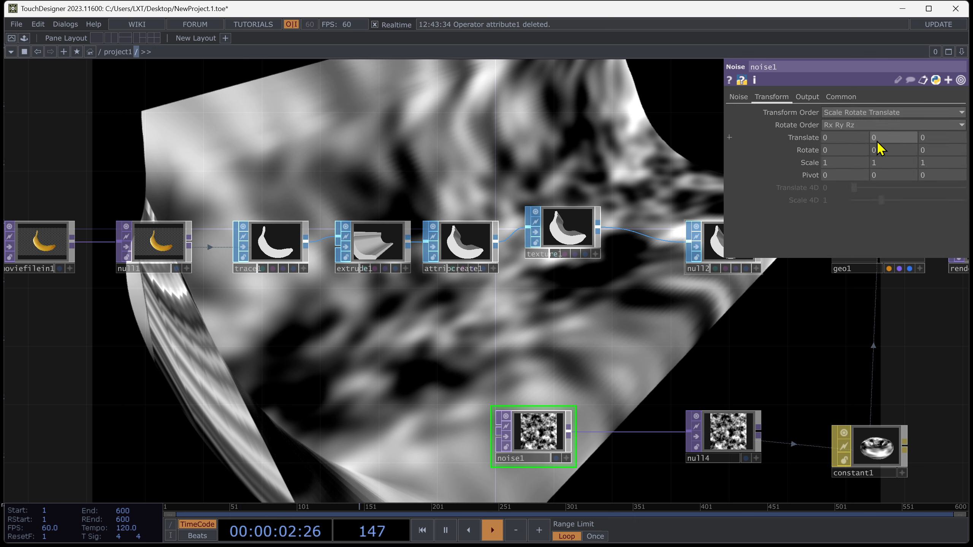
pyautogui.click(945, 142)
pyautogui.write('absTime.seconds')
pyautogui.press('Return')
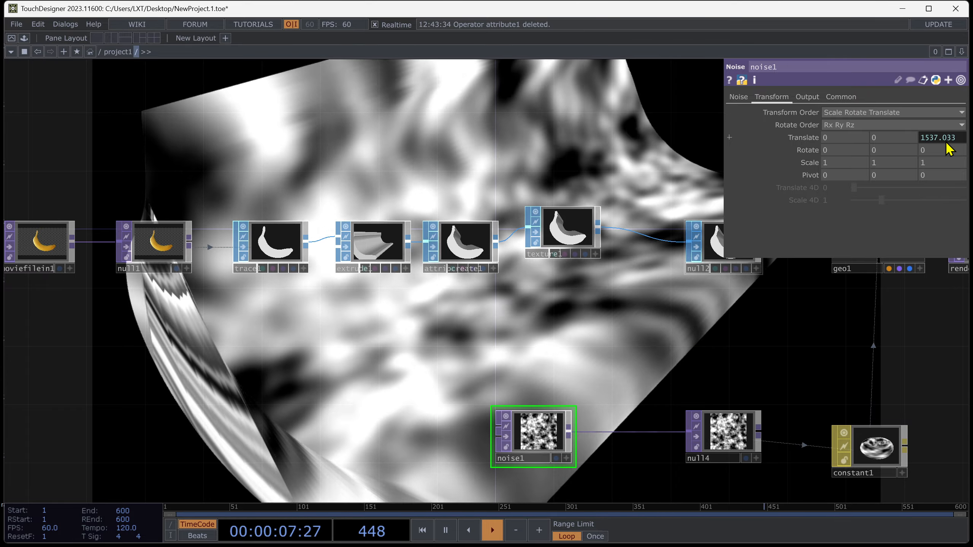
pyautogui.click(954, 137)
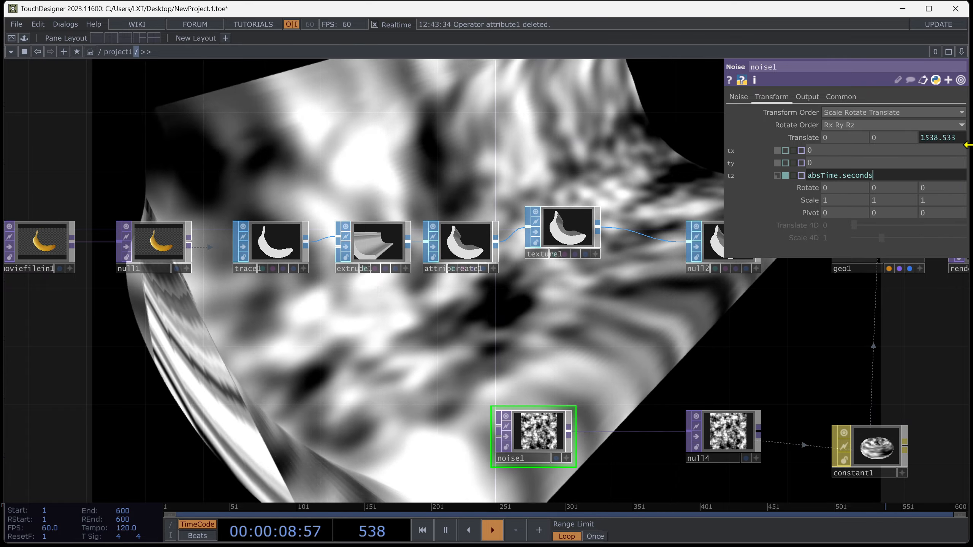
pyautogui.write('*0')
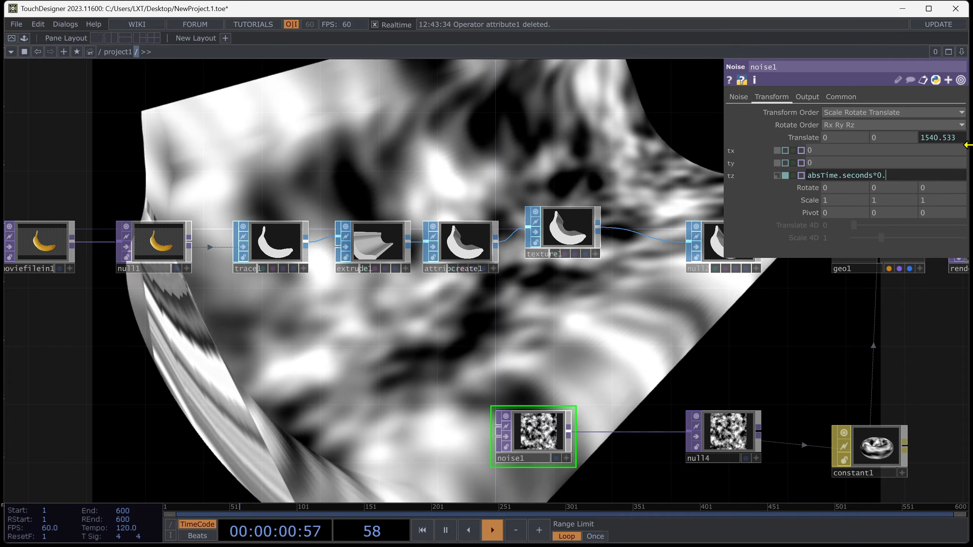
pyautogui.write('.02')
pyautogui.press('Return')
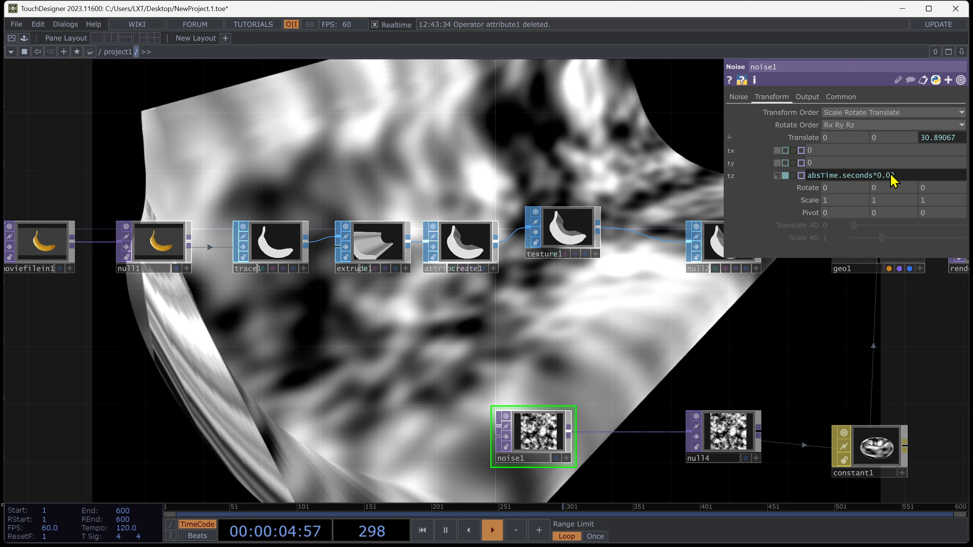
pyautogui.press('Return')
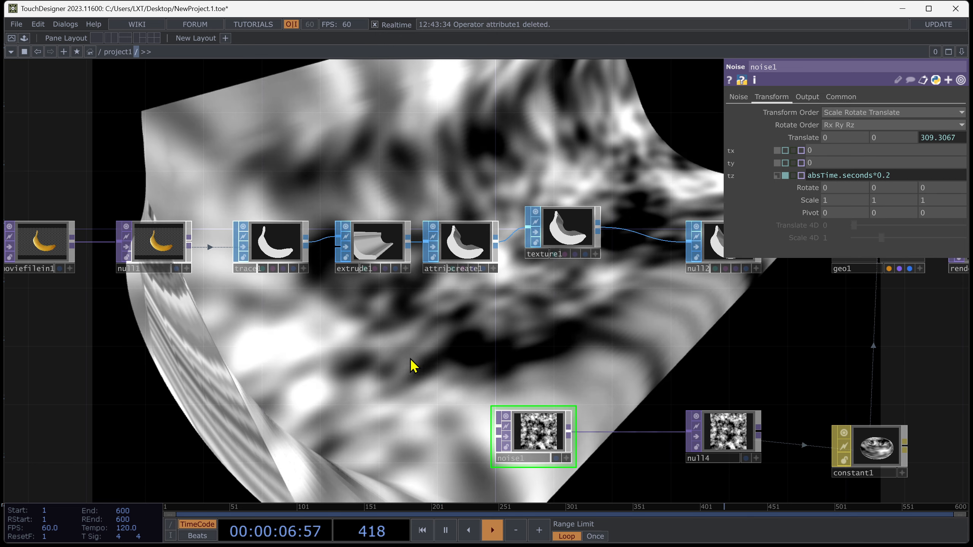
# Try the Cylindrical, Row & Columns, Face and Modify Source texture types on texture1.
pyautogui.click(463, 246)
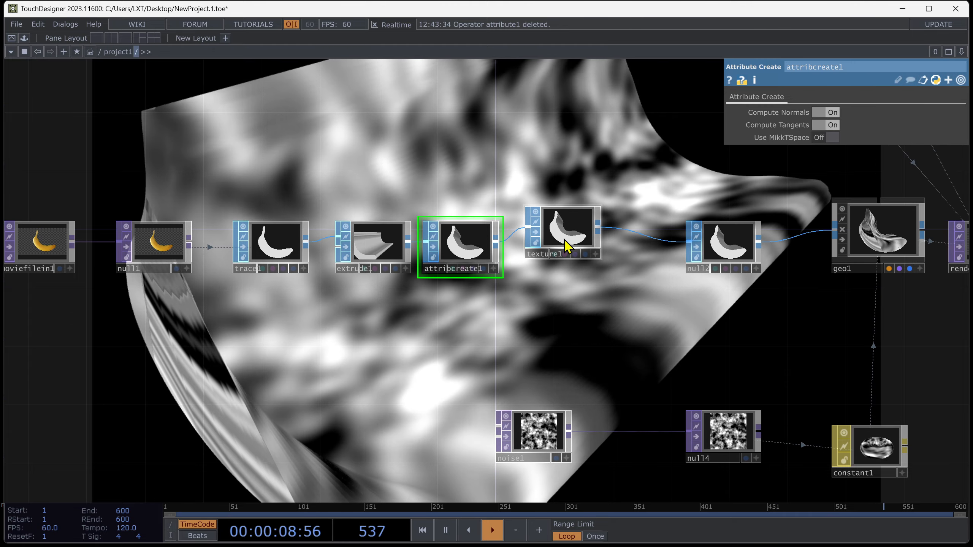
pyautogui.click(567, 235)
pyautogui.moveTo(526, 133); pyautogui.dragTo(467, 183)
pyautogui.click(837, 140)
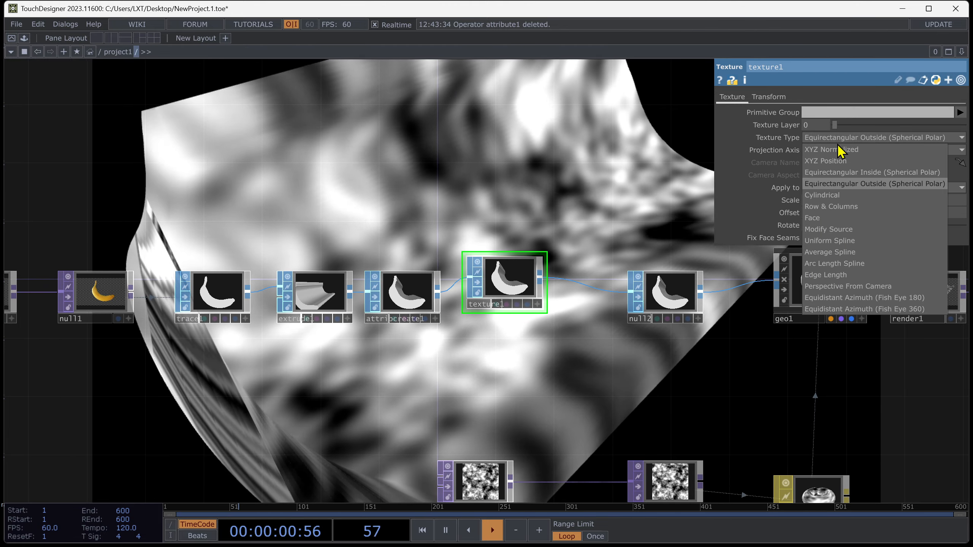
pyautogui.click(847, 197)
pyautogui.click(847, 137)
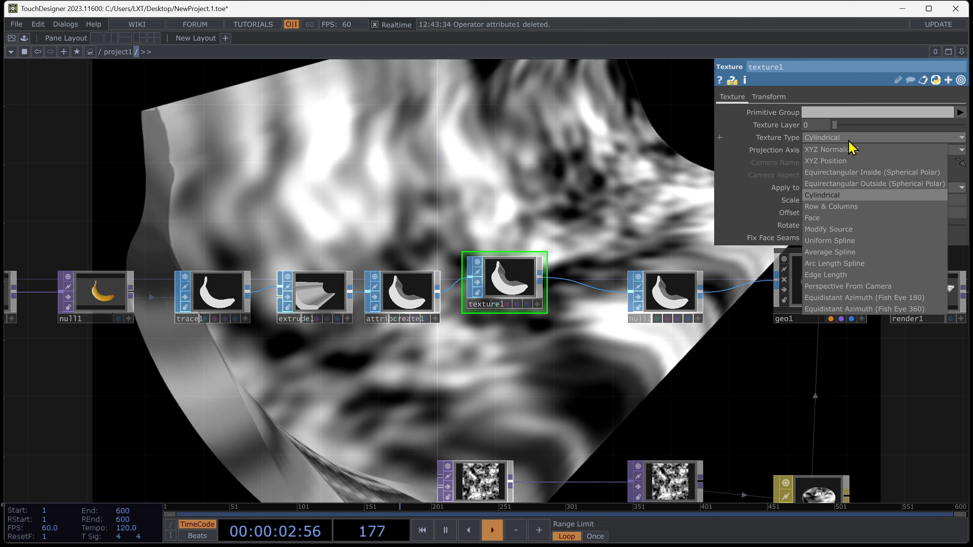
pyautogui.click(840, 209)
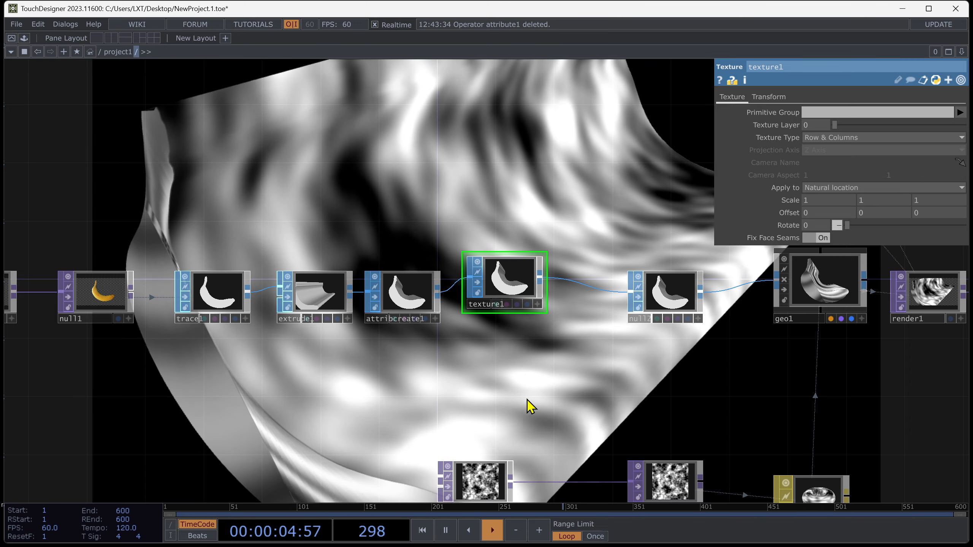
pyautogui.click(868, 138)
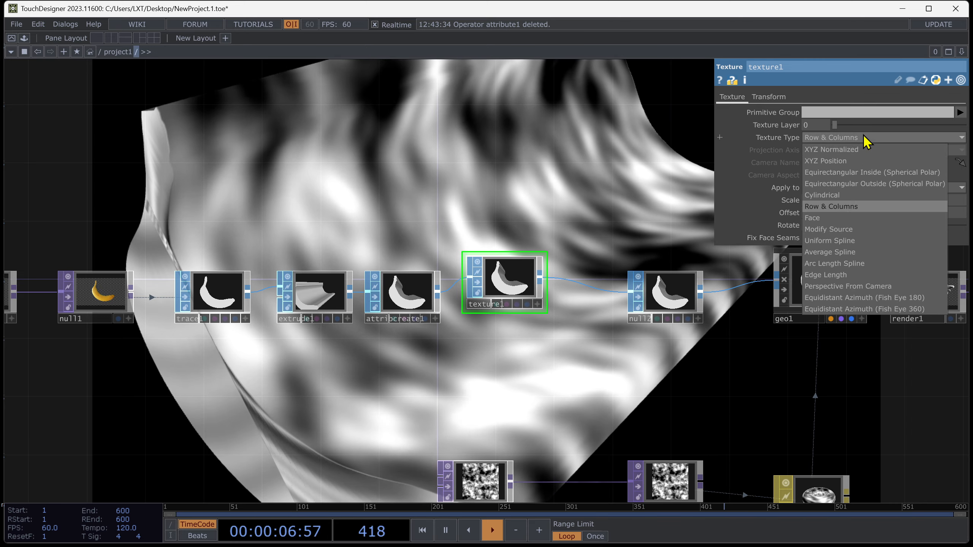
pyautogui.click(829, 219)
pyautogui.click(862, 137)
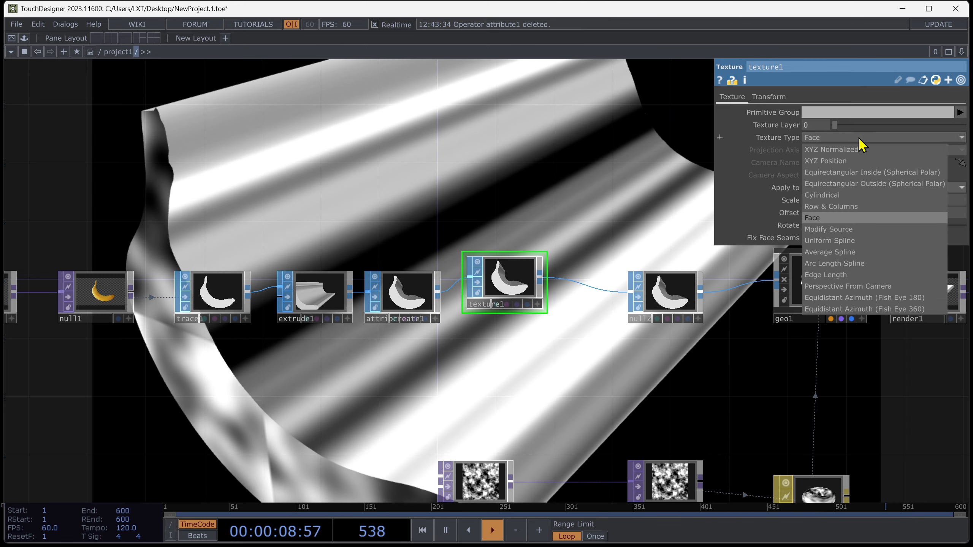
pyautogui.click(837, 232)
pyautogui.click(839, 136)
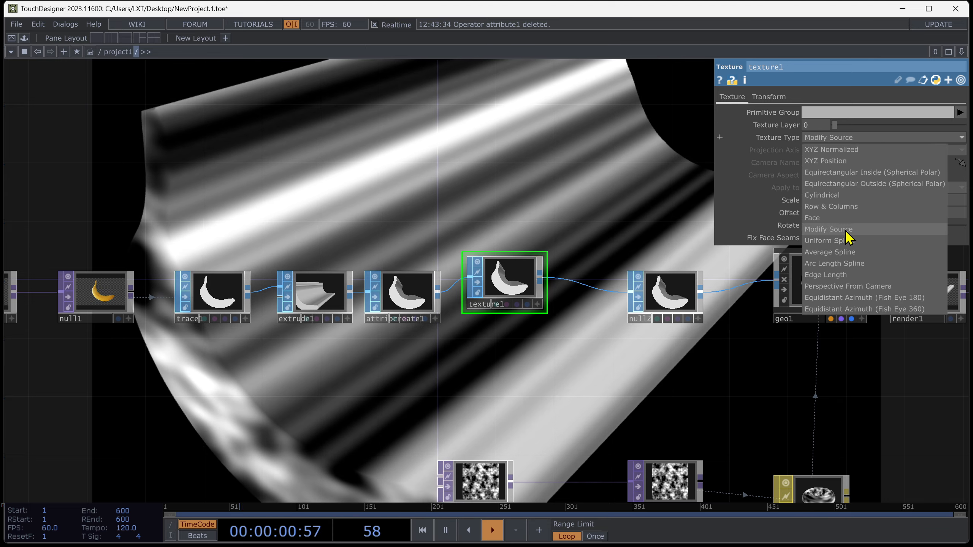
pyautogui.click(844, 241)
# Try the spline, Perspective From Camera and fish-eye texture types, then set texture1's Texture Type to Cylindrical.
pyautogui.click(862, 136)
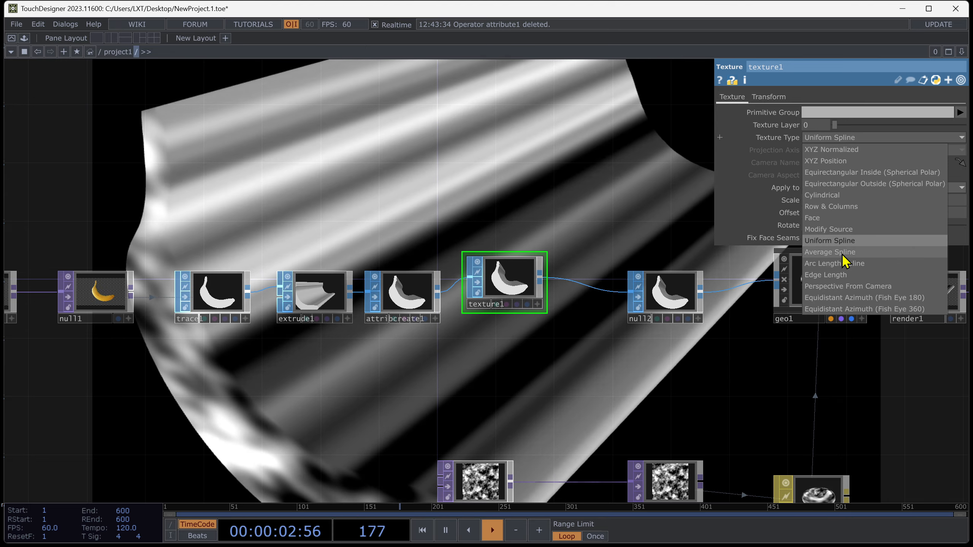
pyautogui.click(839, 252)
pyautogui.click(838, 137)
pyautogui.click(855, 288)
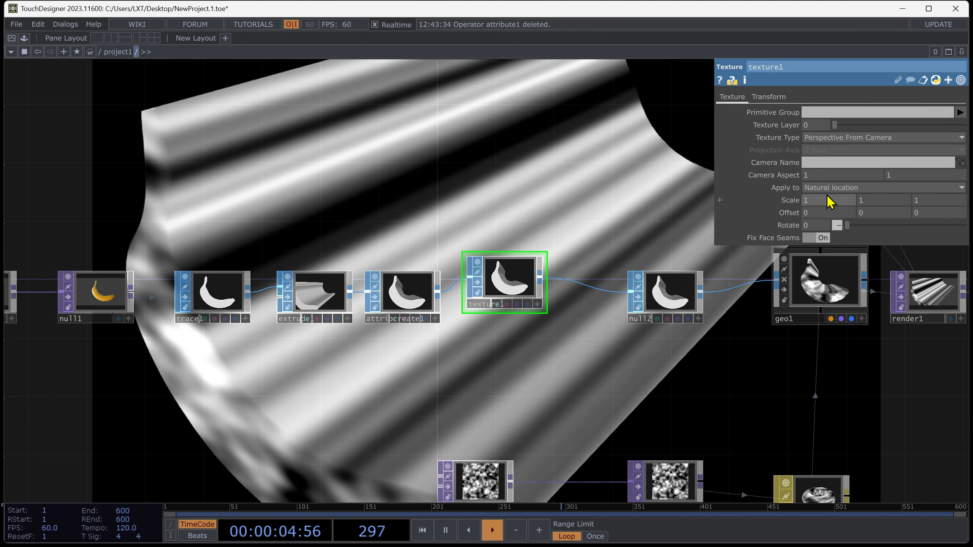
pyautogui.click(851, 139)
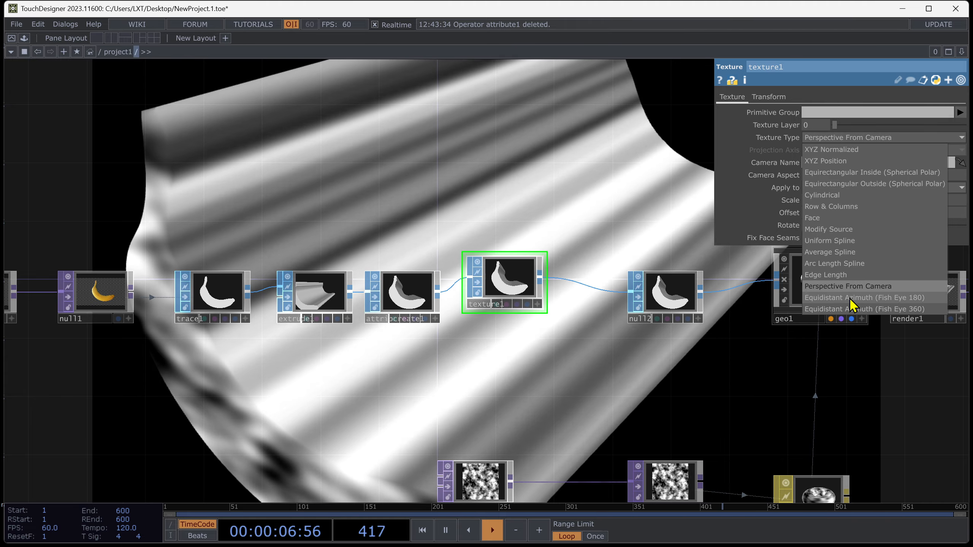
pyautogui.click(851, 298)
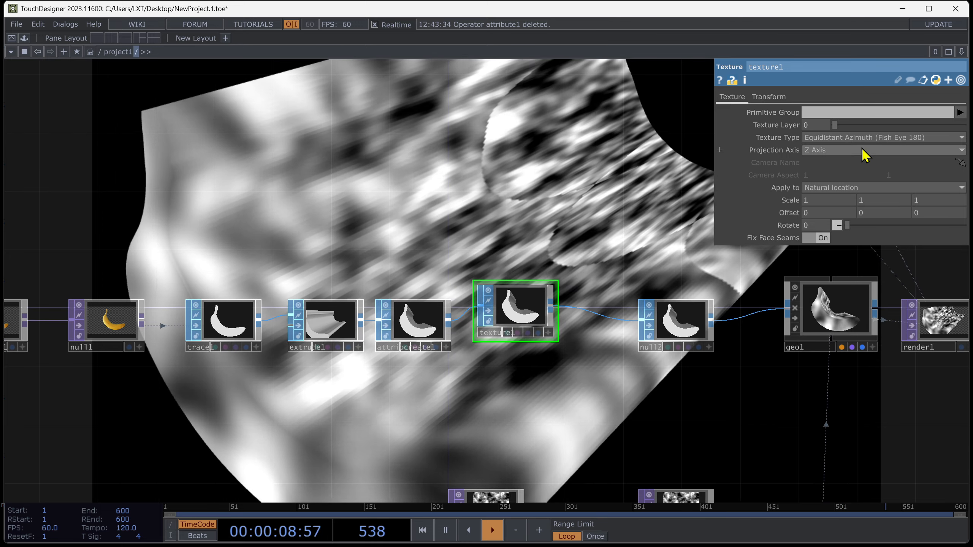
pyautogui.click(862, 137)
pyautogui.click(862, 309)
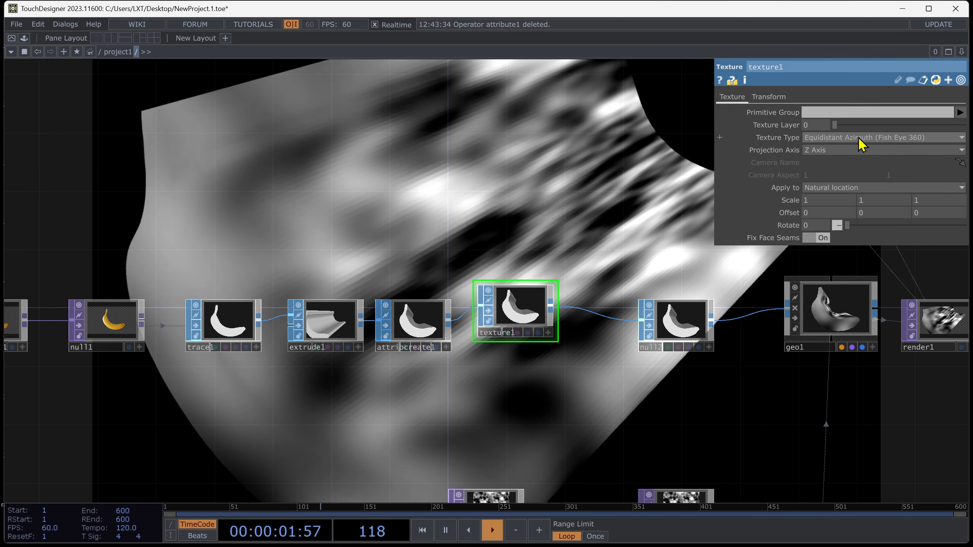
pyautogui.click(859, 139)
pyautogui.click(851, 165)
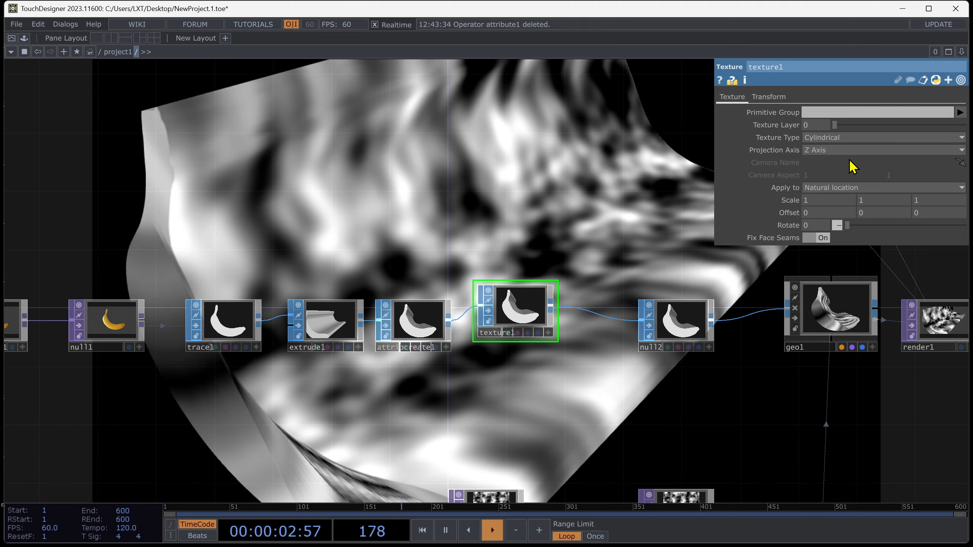
# Set extrude1's Depth Scale to 1.
pyautogui.moveTo(529, 218)
pyautogui.mouseDown()
pyautogui.moveTo(524, 283)
pyautogui.moveTo(538, 224)
pyautogui.mouseUp()
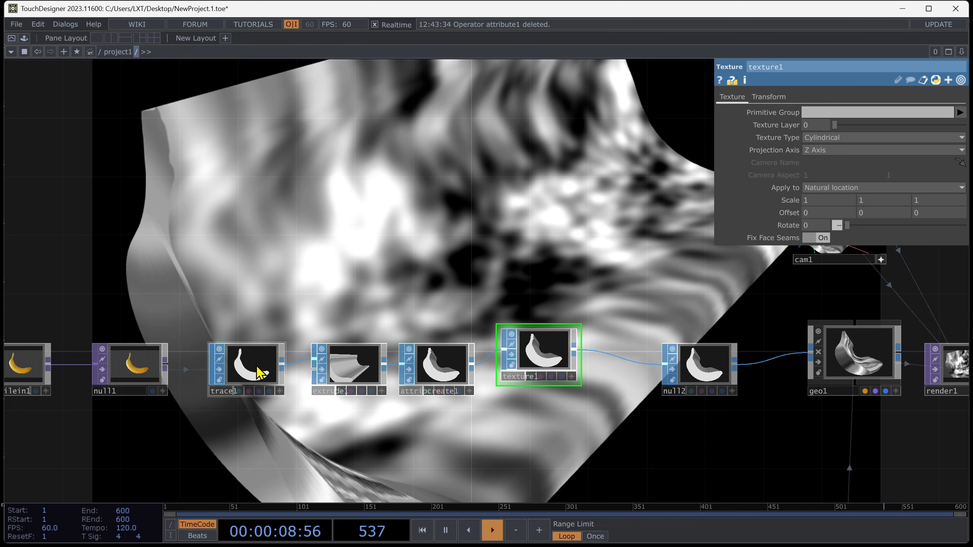
pyautogui.click(352, 372)
pyautogui.click(773, 96)
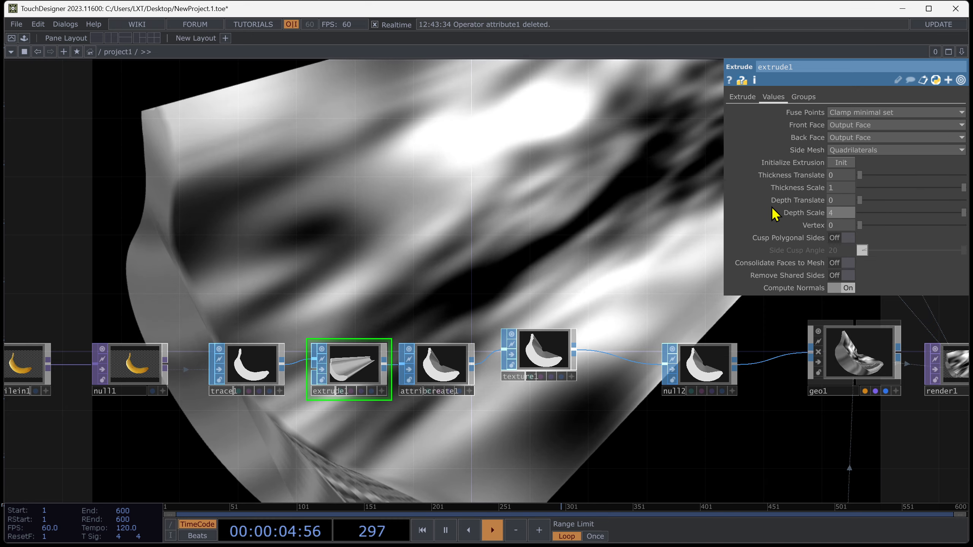
pyautogui.write('4')
pyautogui.press('Return')
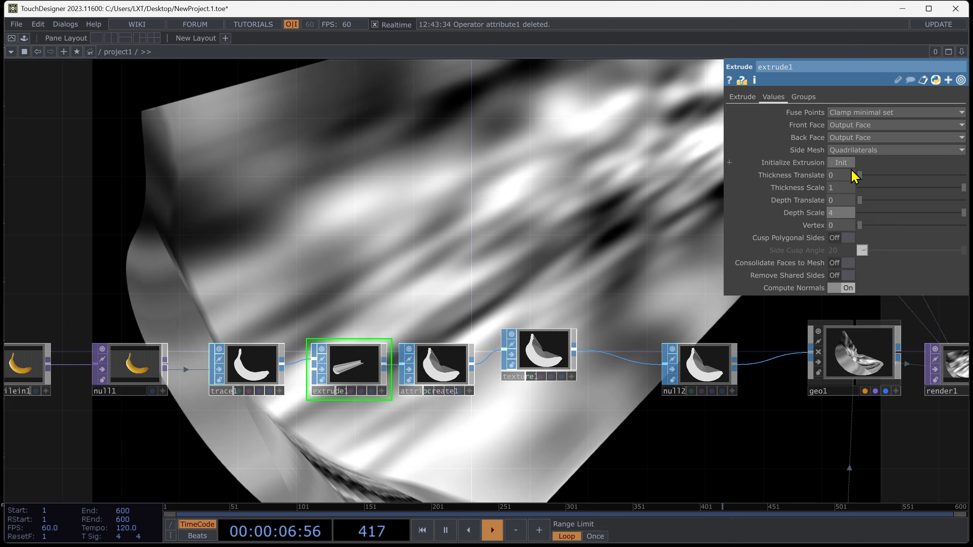
pyautogui.click(840, 215)
pyautogui.write('1')
pyautogui.press('Return')
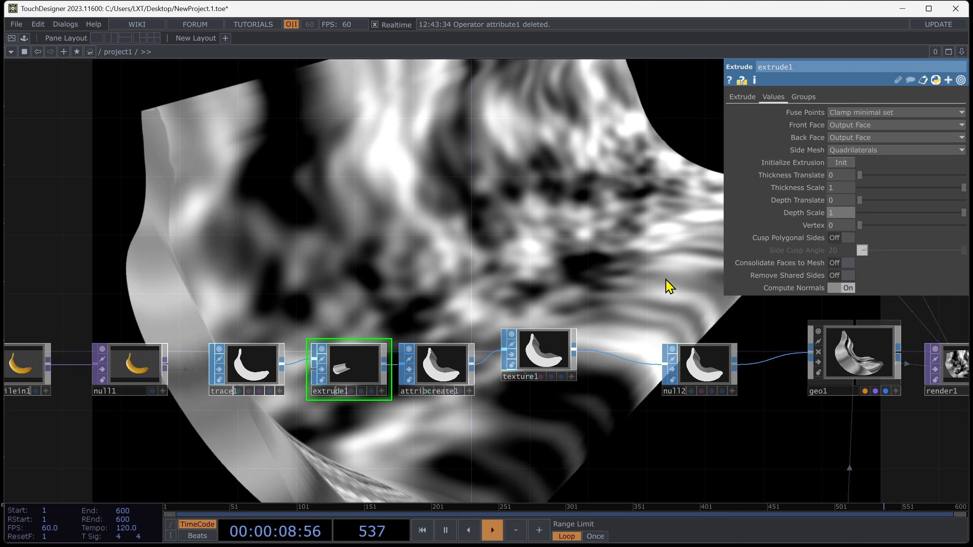
# Set geo1's Z translation to 0.2.
pyautogui.moveTo(643, 428); pyautogui.dragTo(577, 431)
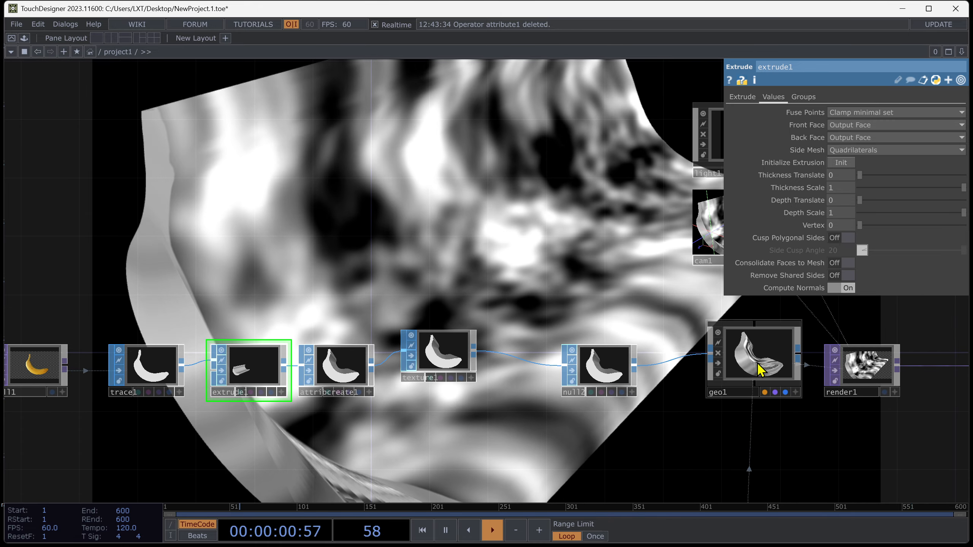
pyautogui.click(750, 371)
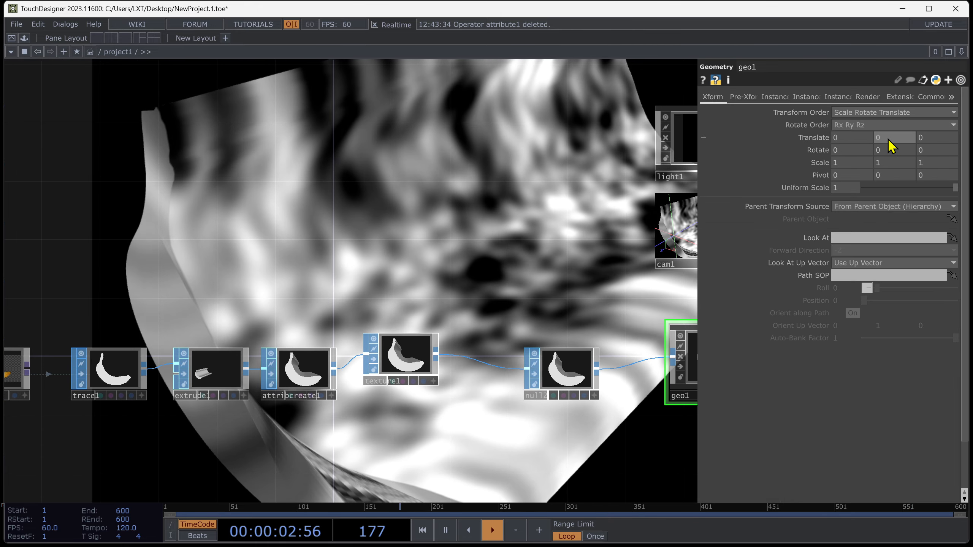
pyautogui.moveTo(846, 133); pyautogui.dragTo(845, 116, button='middle')
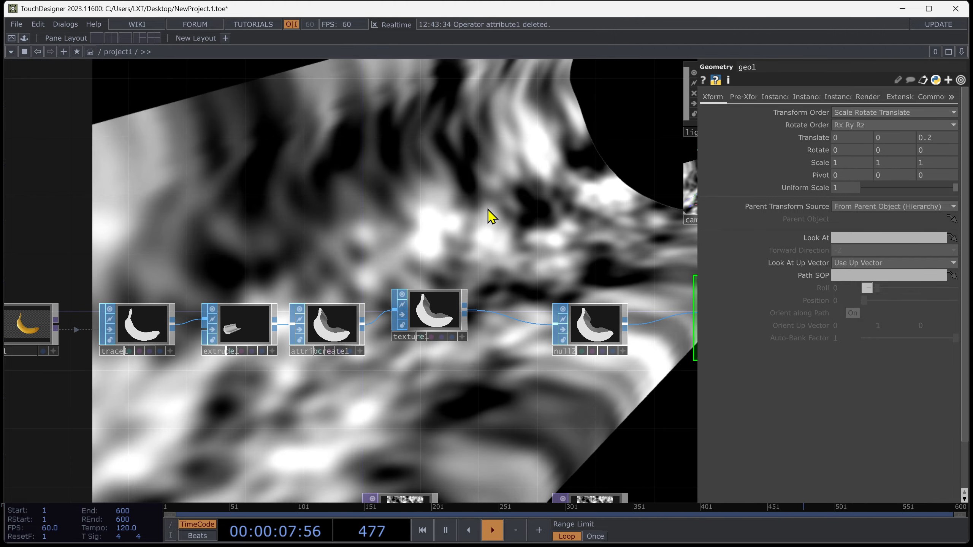
pyautogui.press('p')
# Set geo1's Uniform Scale to 2.3 and nudge its Z translation.
pyautogui.moveTo(576, 174); pyautogui.dragTo(419, 243)
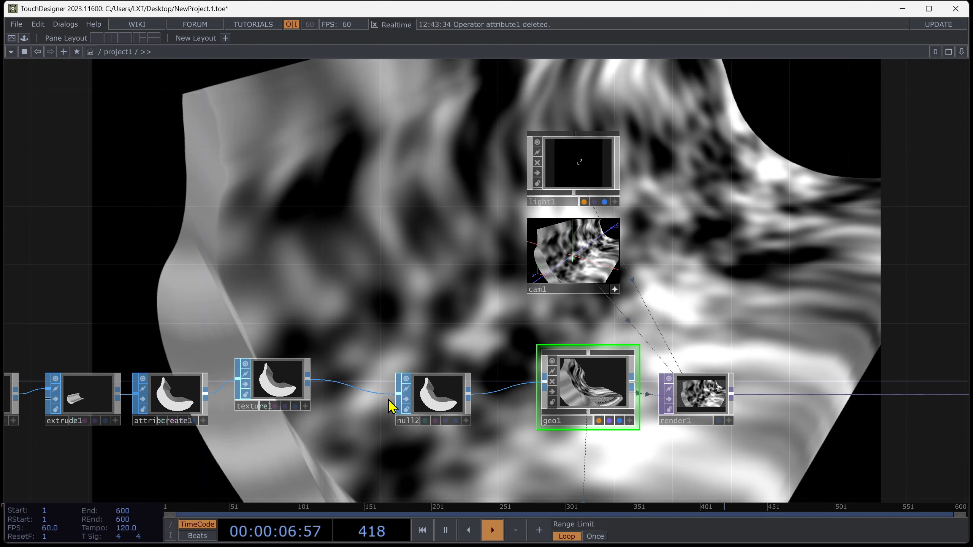
pyautogui.press('p')
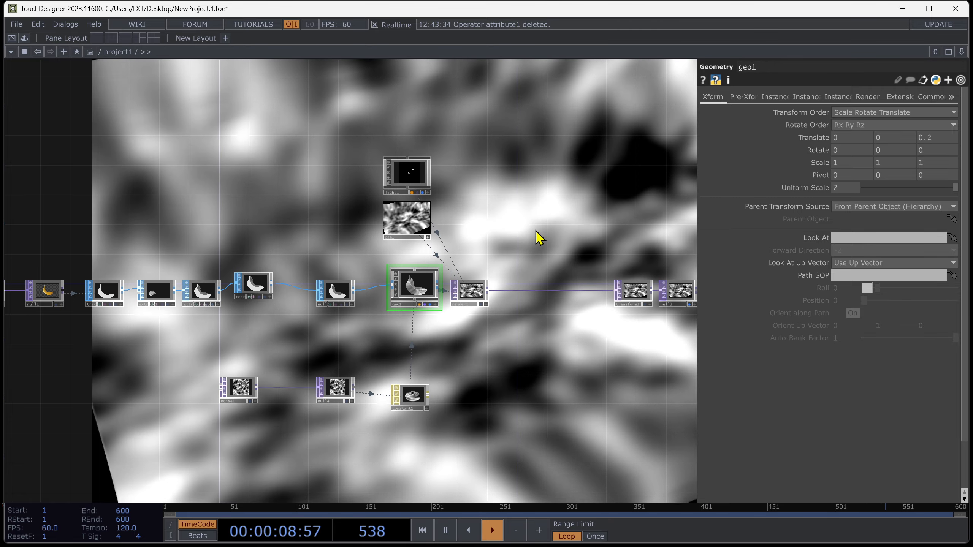
pyautogui.press('p')
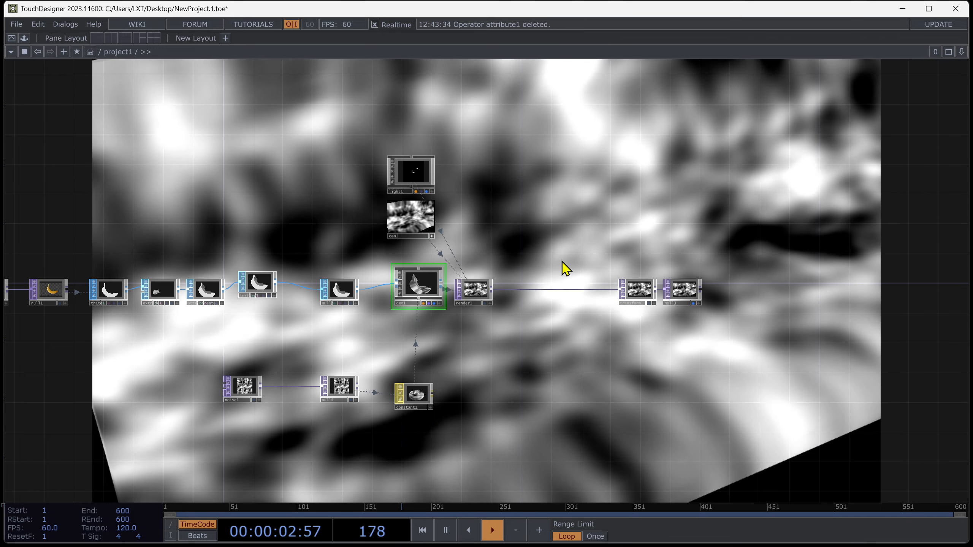
pyautogui.scroll(4, 416, 293)
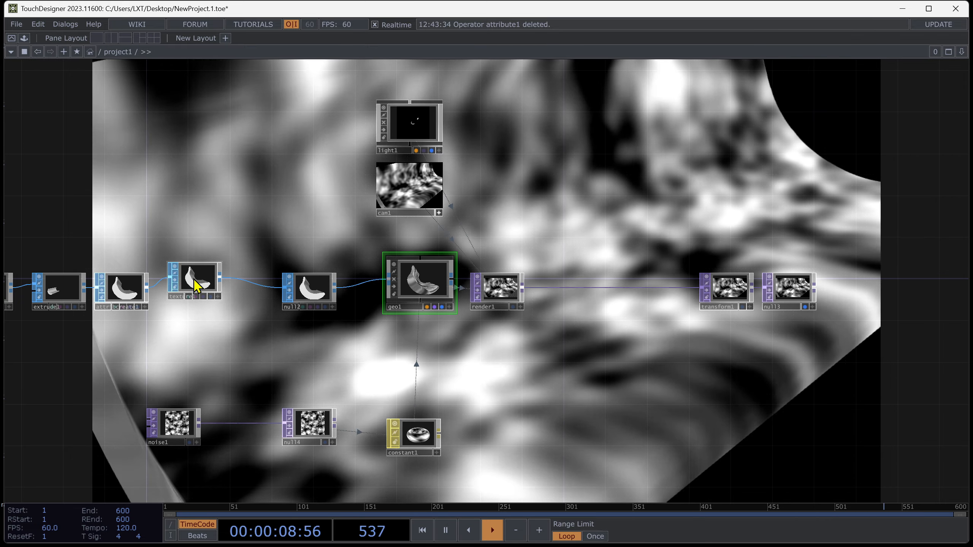
pyautogui.press('p')
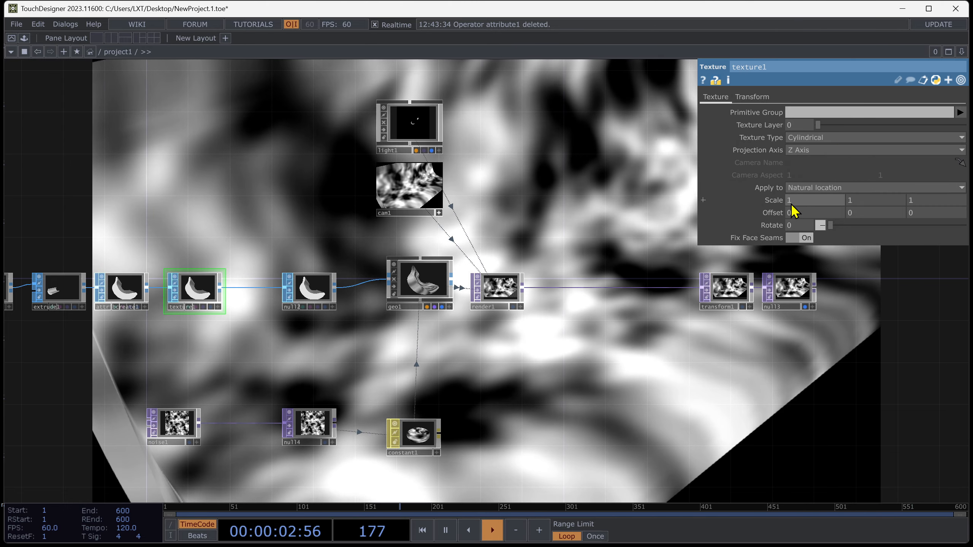
pyautogui.click(451, 291)
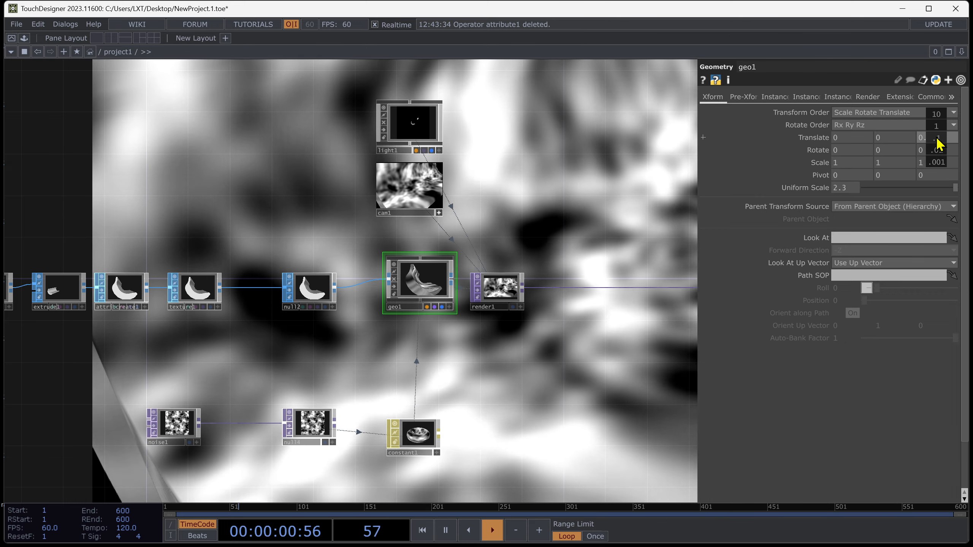
pyautogui.moveTo(937, 138); pyautogui.dragTo(952, 139)
pyautogui.press('p')
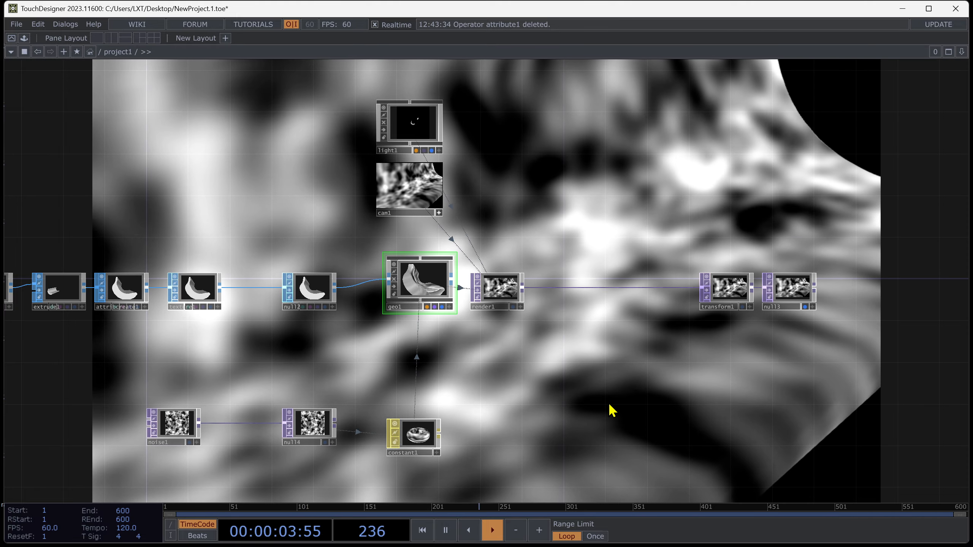
# Move noise1's absTime.seconds*0.2 expression from its Z translation to its X translation.
pyautogui.moveTo(633, 401); pyautogui.dragTo(751, 341)
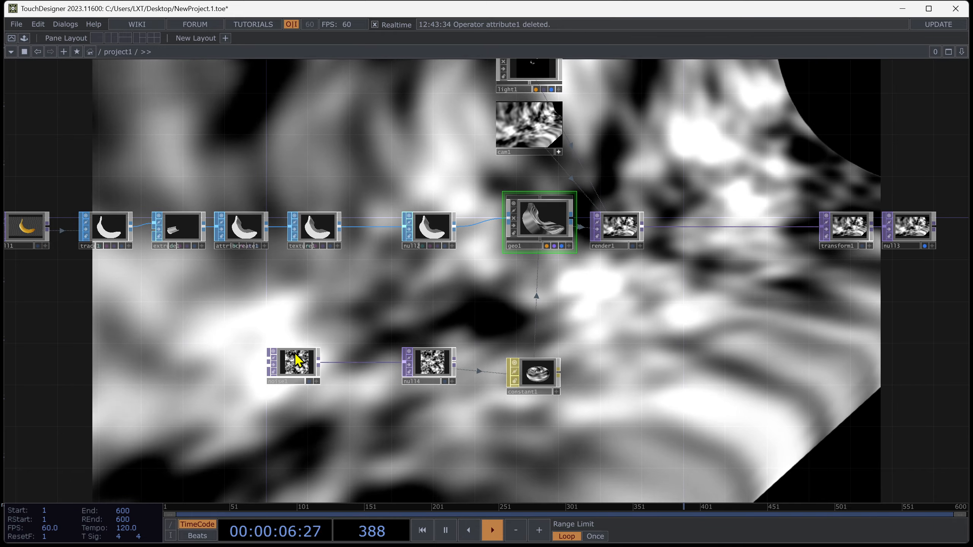
pyautogui.click(298, 361)
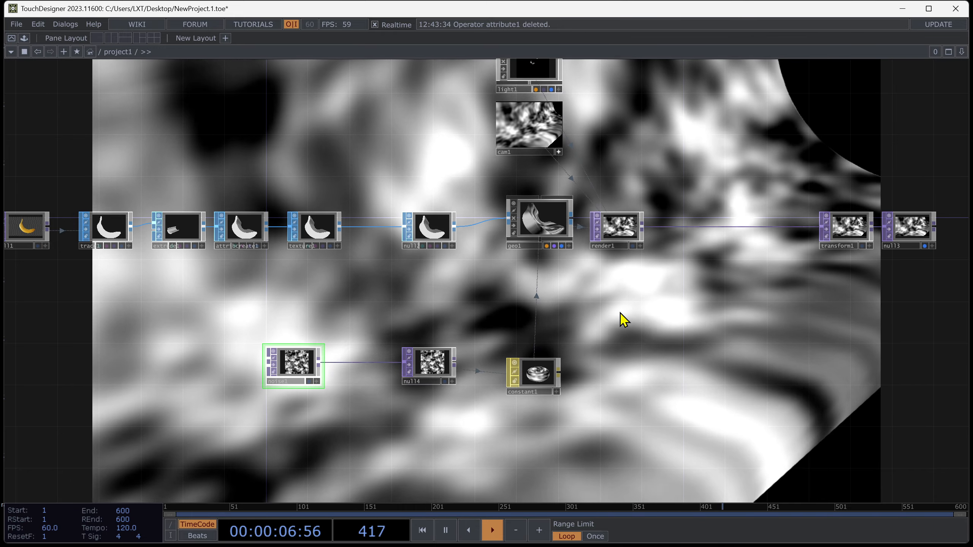
pyautogui.scroll(5, 418, 347)
pyautogui.moveTo(199, 391); pyautogui.dragTo(117, 391)
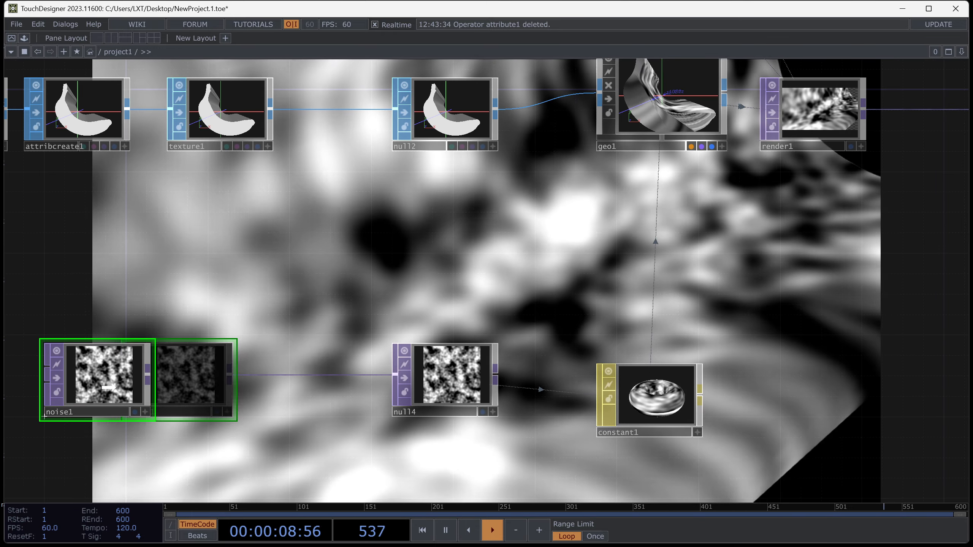
pyautogui.scroll(-3, 272, 344)
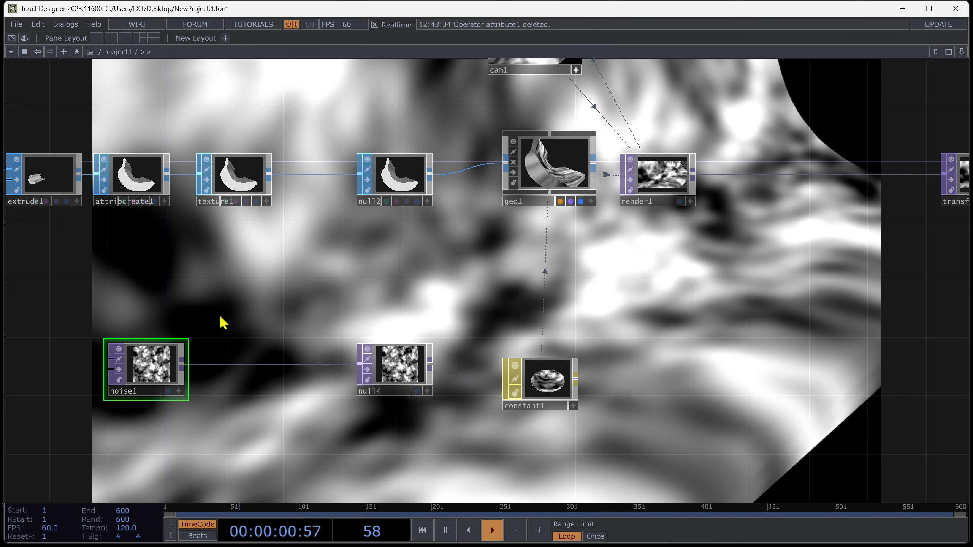
pyautogui.moveTo(220, 322); pyautogui.dragTo(341, 306)
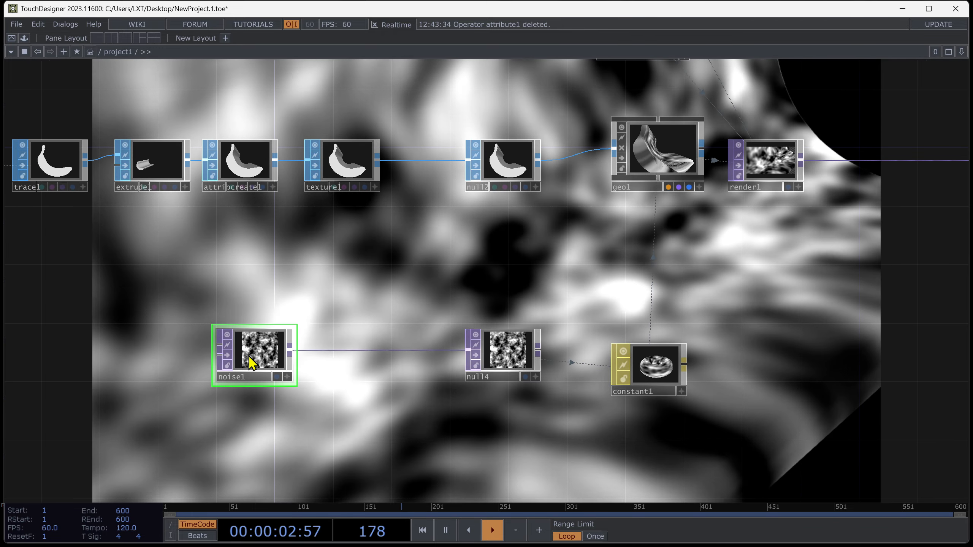
pyautogui.press('p')
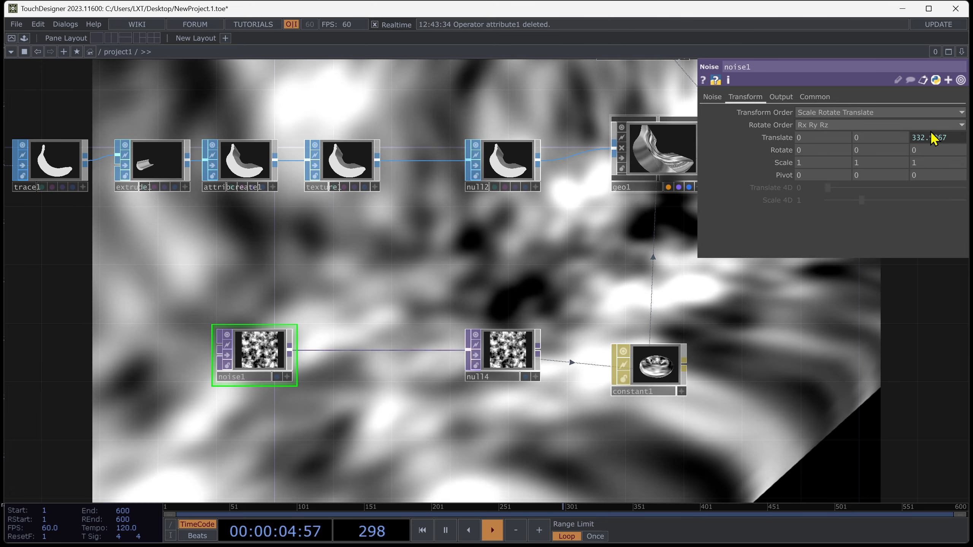
pyautogui.click(932, 137)
pyautogui.hotkey('ctrl', 'a')
pyautogui.hotkey('ctrl', 'x')
pyautogui.click(811, 151)
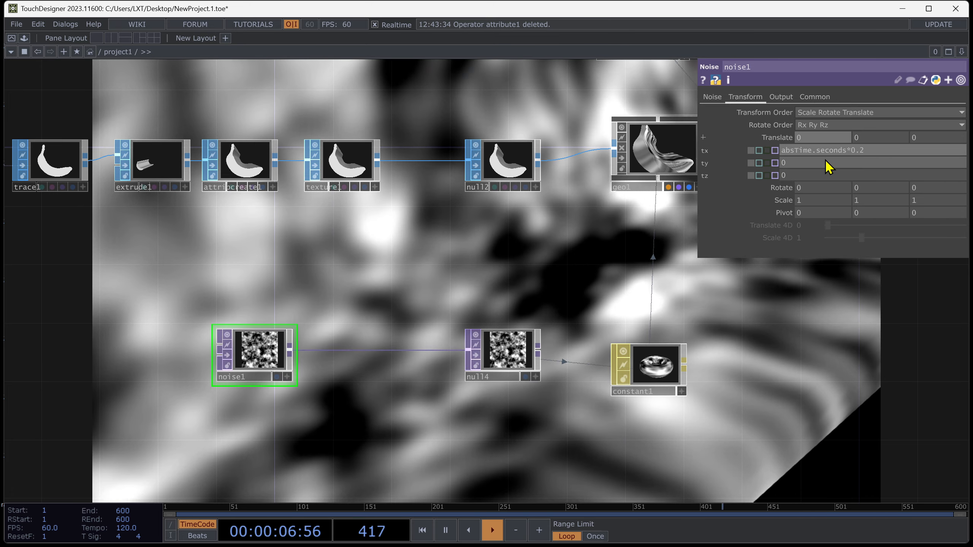
pyautogui.press('Return')
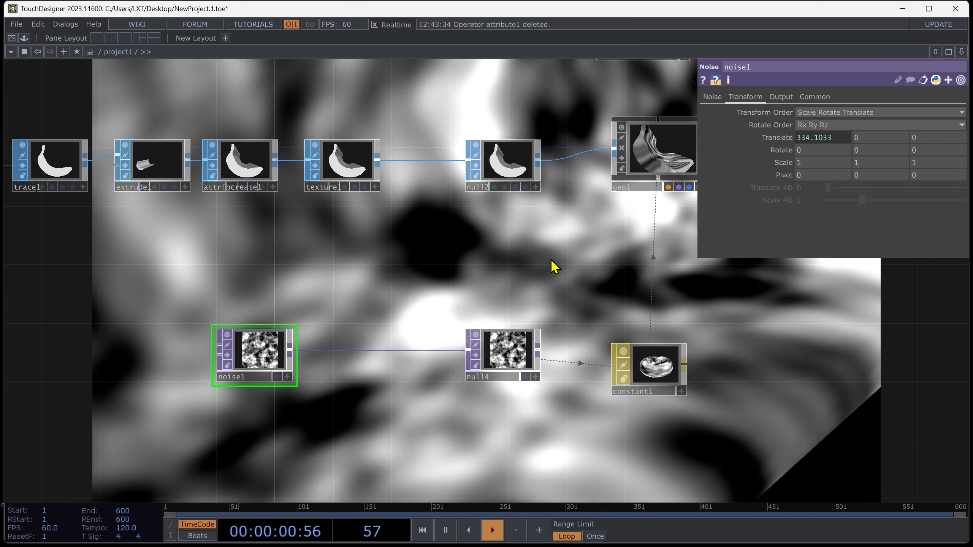
# Rearrange the SOP chain nodes to open space between extrude1 and attribcreate1.
pyautogui.scroll(6, 282, 351)
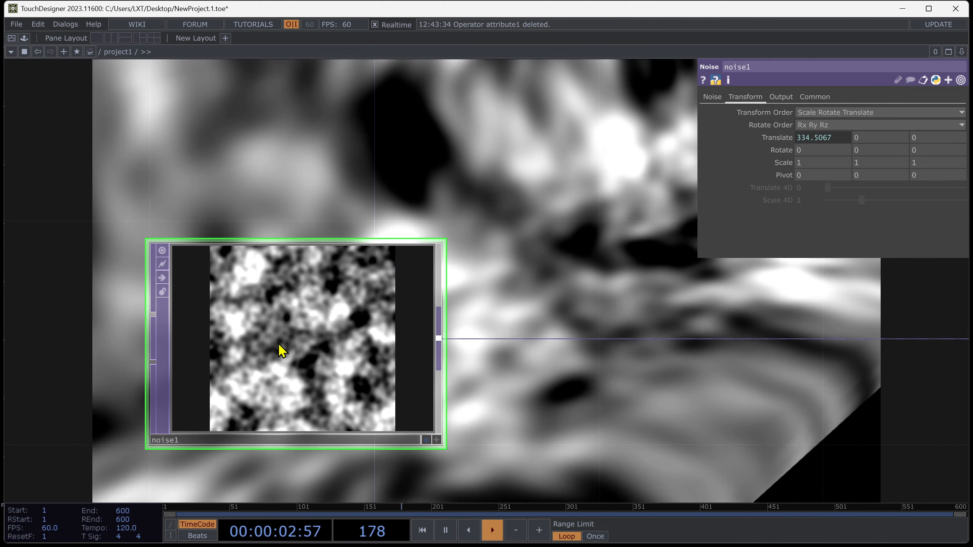
pyautogui.scroll(-5, 282, 351)
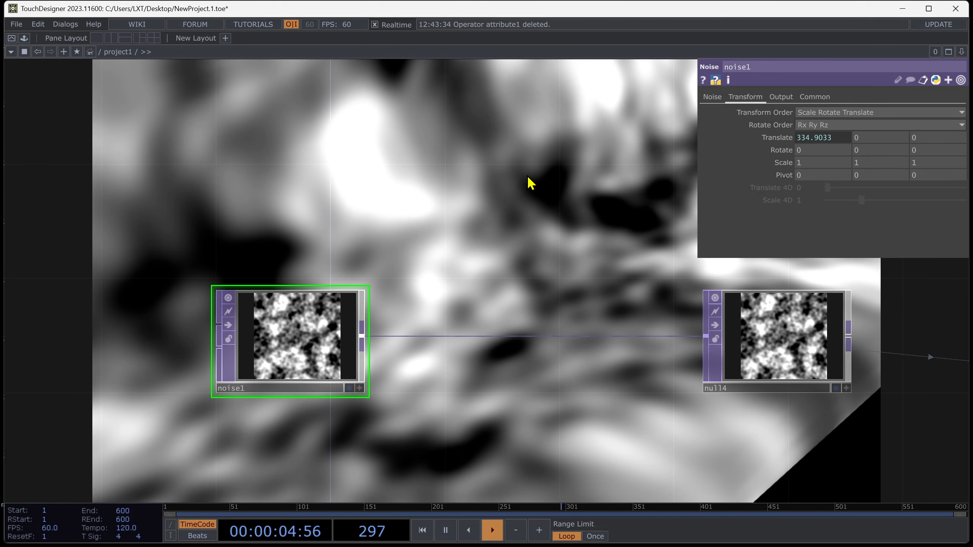
pyautogui.scroll(-6, 396, 305)
pyautogui.scroll(3, 244, 246)
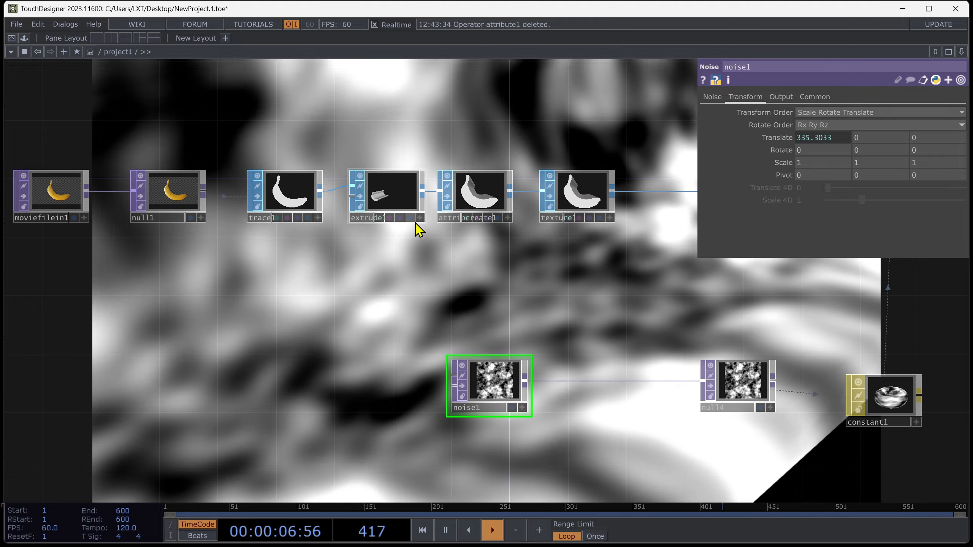
pyautogui.scroll(5, 406, 213)
pyautogui.click(376, 179)
pyautogui.scroll(-4, 563, 337)
pyautogui.moveTo(492, 375); pyautogui.dragTo(522, 282)
pyautogui.scroll(-3, 522, 282)
pyautogui.moveTo(264, 279); pyautogui.dragTo(360, 276)
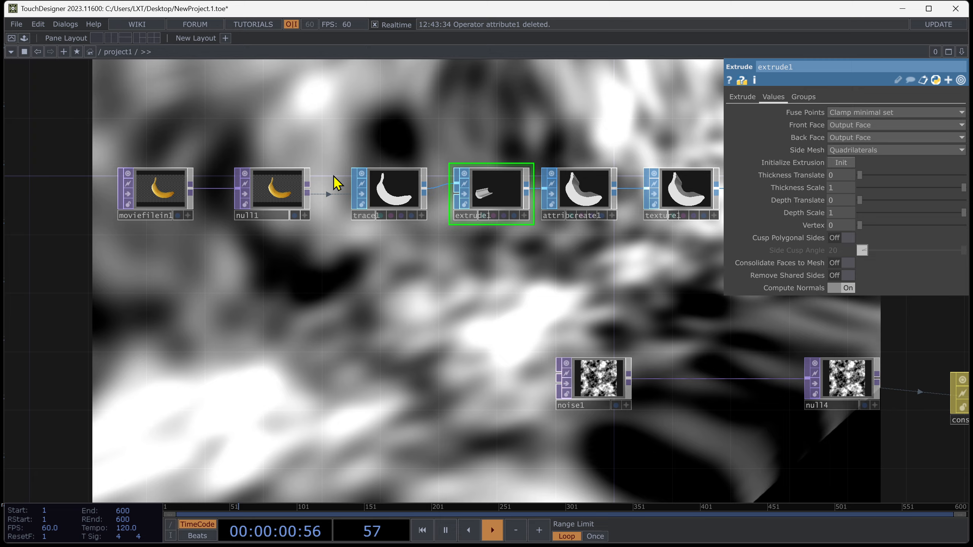
pyautogui.moveTo(174, 200); pyautogui.dragTo(101, 200)
pyautogui.moveTo(284, 198); pyautogui.dragTo(226, 197)
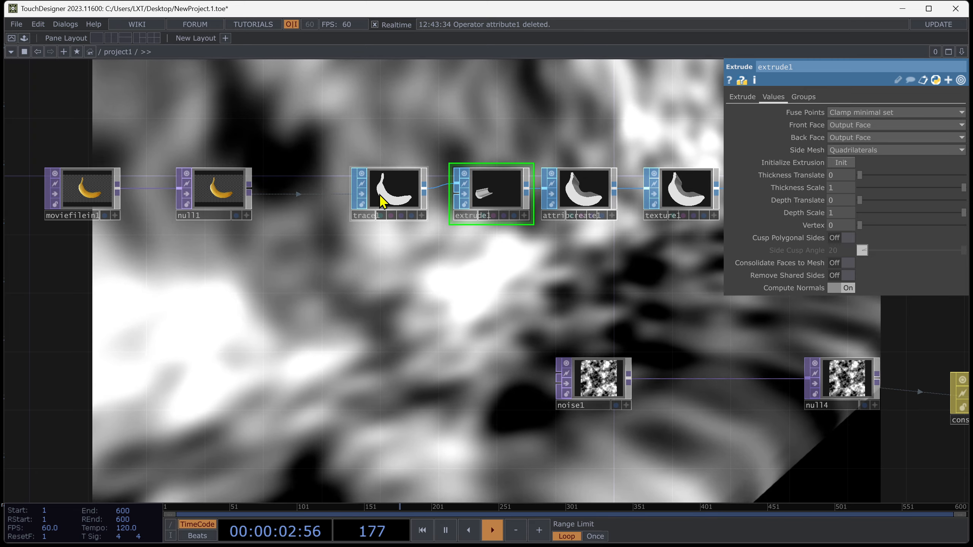
pyautogui.moveTo(380, 194); pyautogui.dragTo(307, 195)
pyautogui.moveTo(506, 196); pyautogui.dragTo(448, 196)
pyautogui.moveTo(630, 194); pyautogui.dragTo(614, 229)
pyautogui.moveTo(489, 218); pyautogui.dragTo(548, 217)
# Insert a Transform SOP between extrude1 and attribcreate1 and set its X scale to 1.5.
pyautogui.rightClick(400, 216)
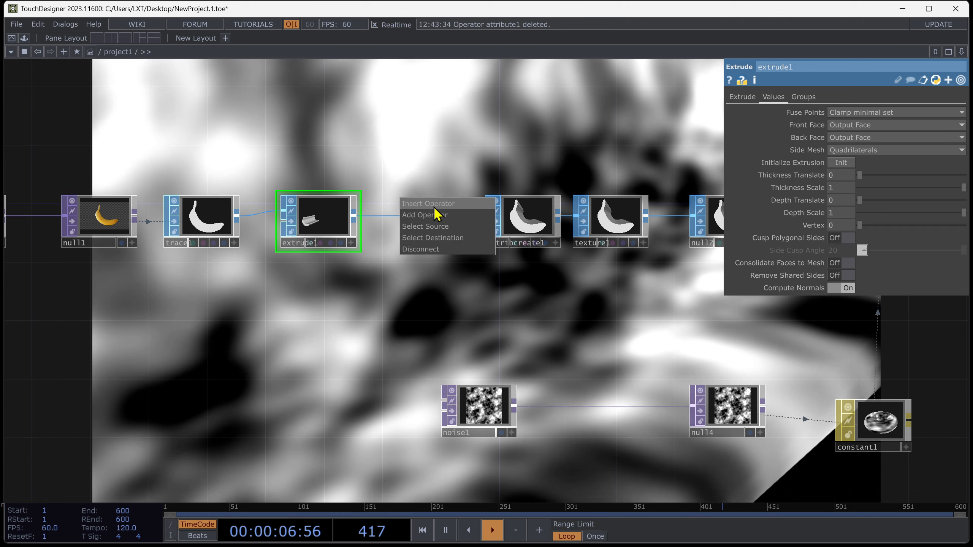
pyautogui.click(435, 207)
pyautogui.write('tr')
pyautogui.click(468, 272)
pyautogui.click(445, 245)
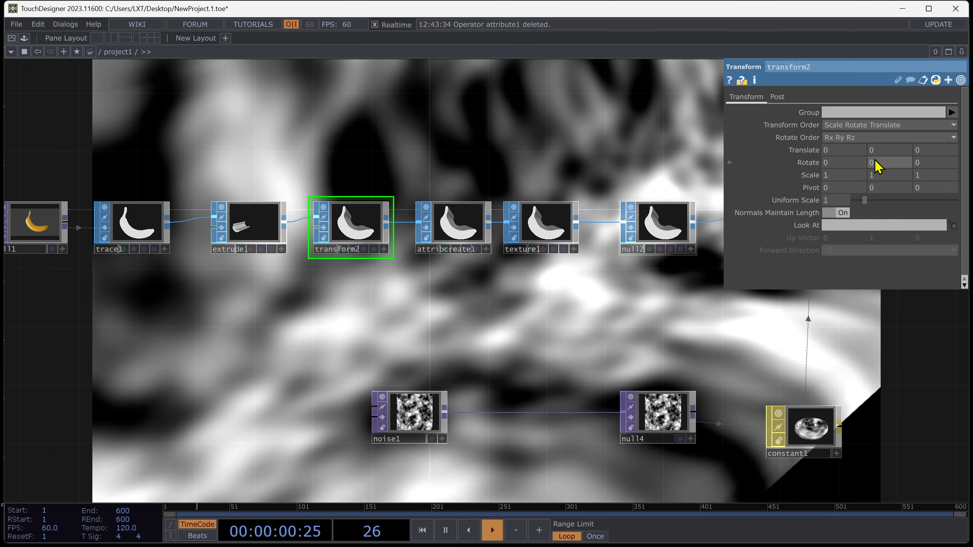
pyautogui.moveTo(878, 175); pyautogui.dragTo(836, 155, button='middle')
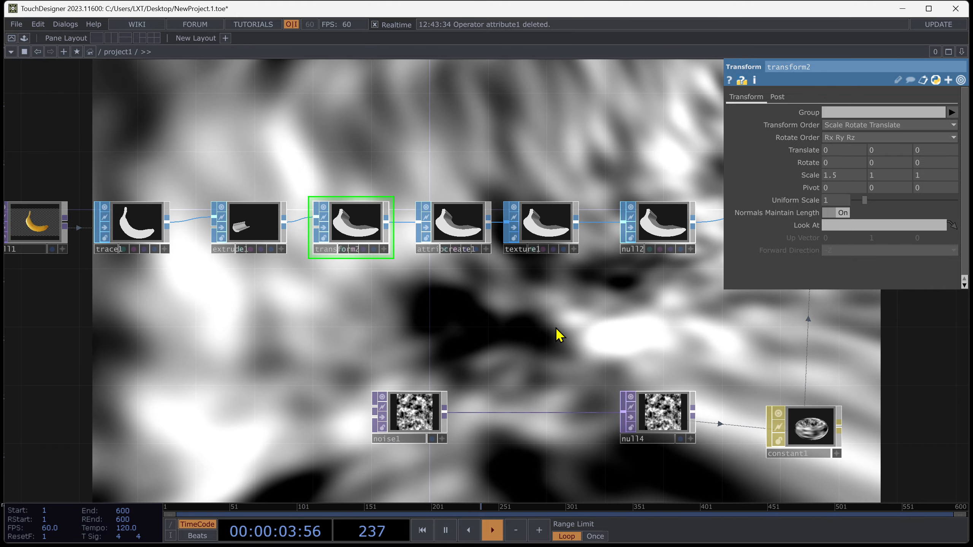
pyautogui.press('p')
# Lower noise1's Exponent to about 0.44.
pyautogui.moveTo(677, 325); pyautogui.dragTo(633, 168)
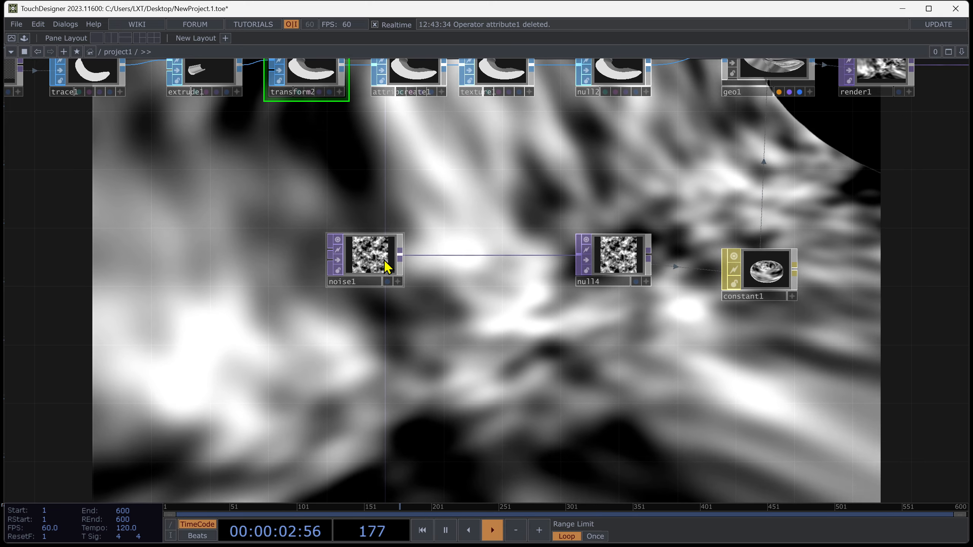
pyautogui.click(387, 265)
pyautogui.press('p')
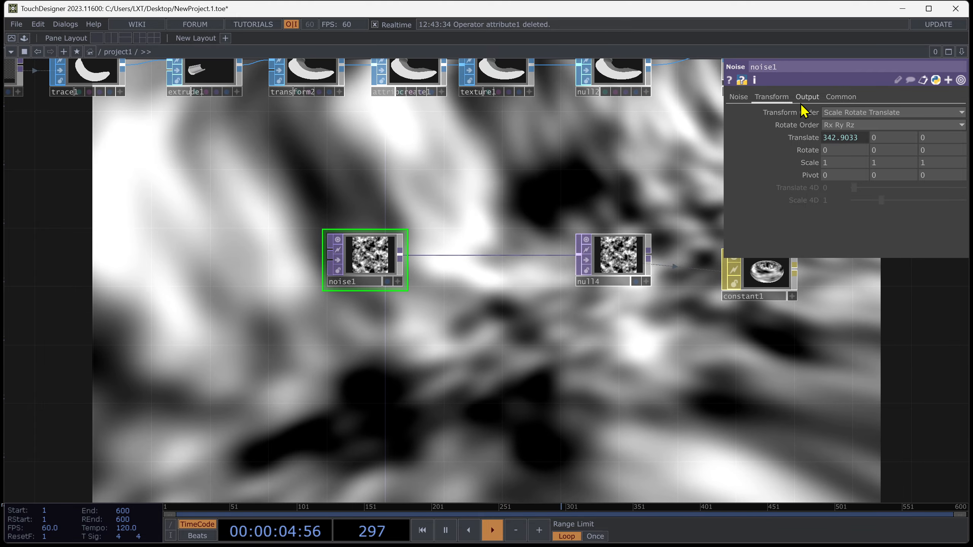
pyautogui.click(741, 98)
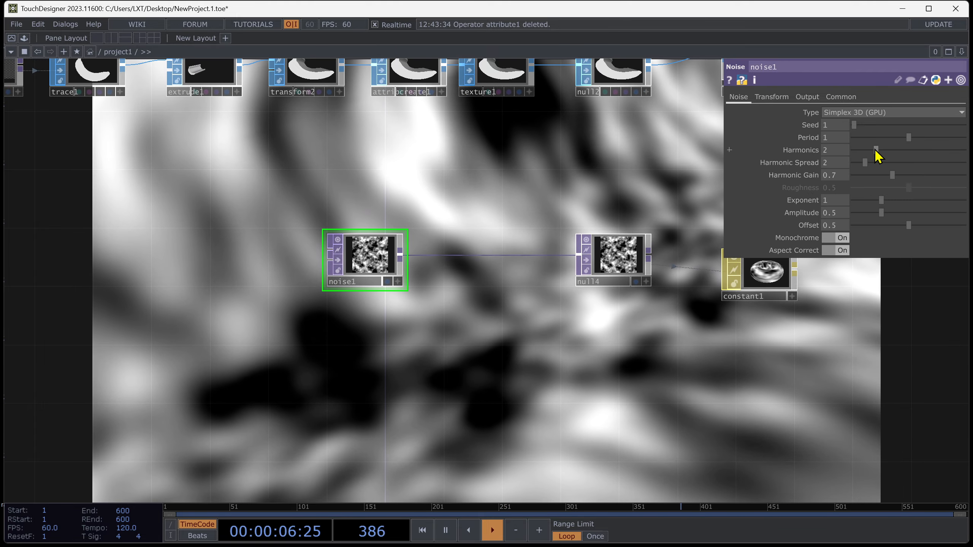
pyautogui.moveTo(877, 153)
pyautogui.mouseDown()
pyautogui.moveTo(956, 152)
pyautogui.moveTo(859, 147)
pyautogui.moveTo(869, 147)
pyautogui.mouseUp()
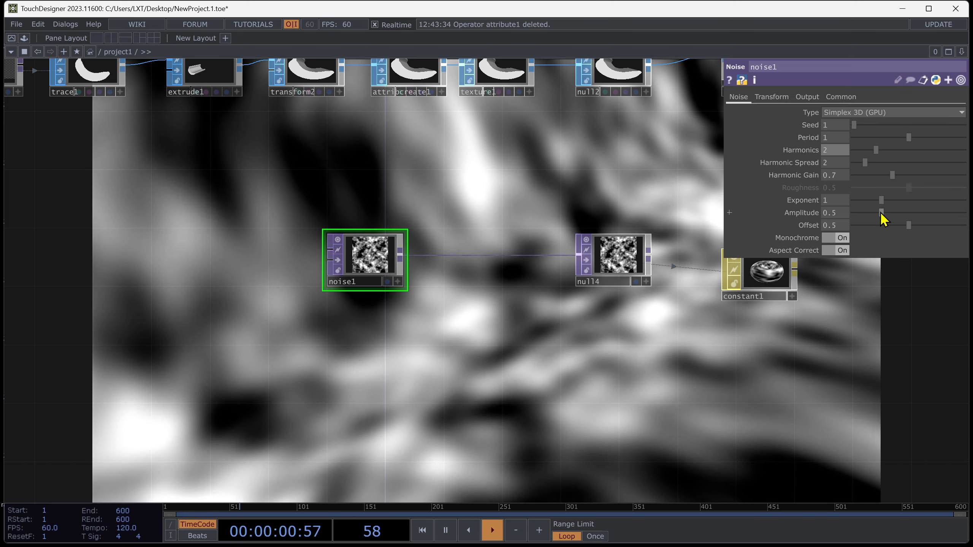
pyautogui.moveTo(881, 200); pyautogui.dragTo(851, 199)
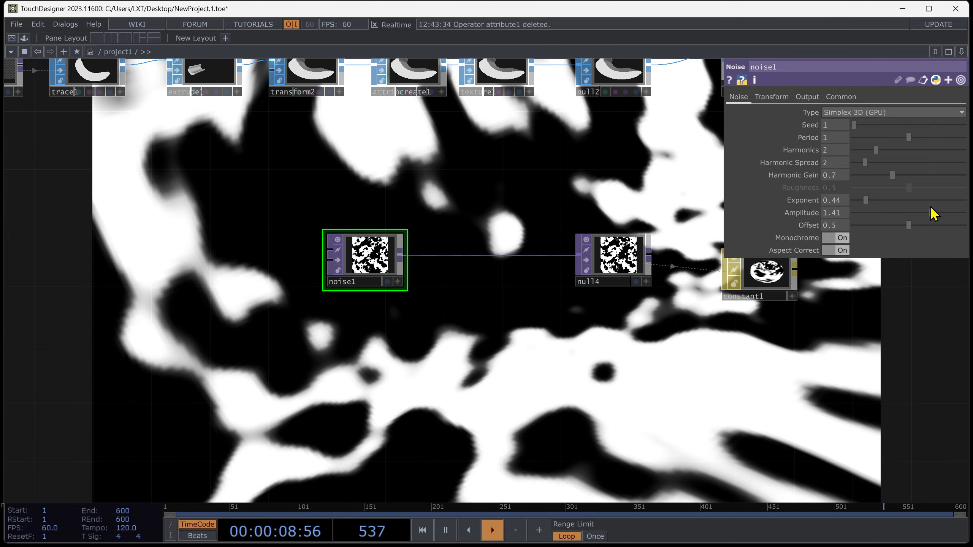
pyautogui.moveTo(931, 211); pyautogui.dragTo(890, 210)
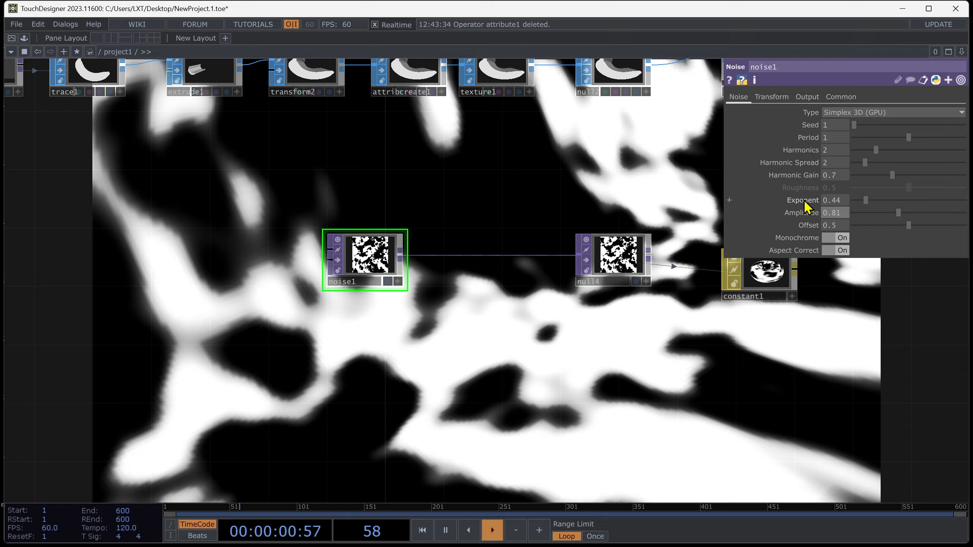
pyautogui.rightClick(801, 249)
pyautogui.click(682, 301)
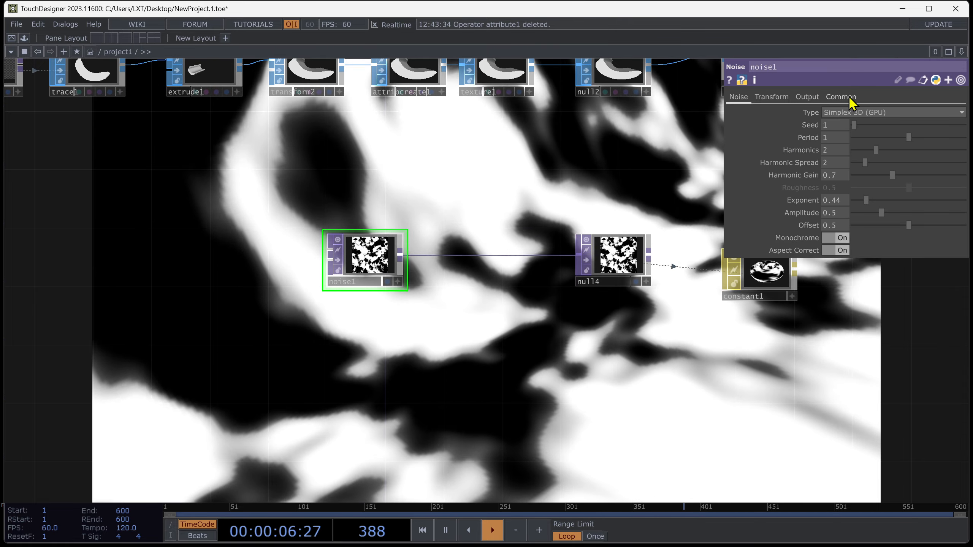
# Set noise1's output resolution to 2560 by 2560.
pyautogui.click(843, 97)
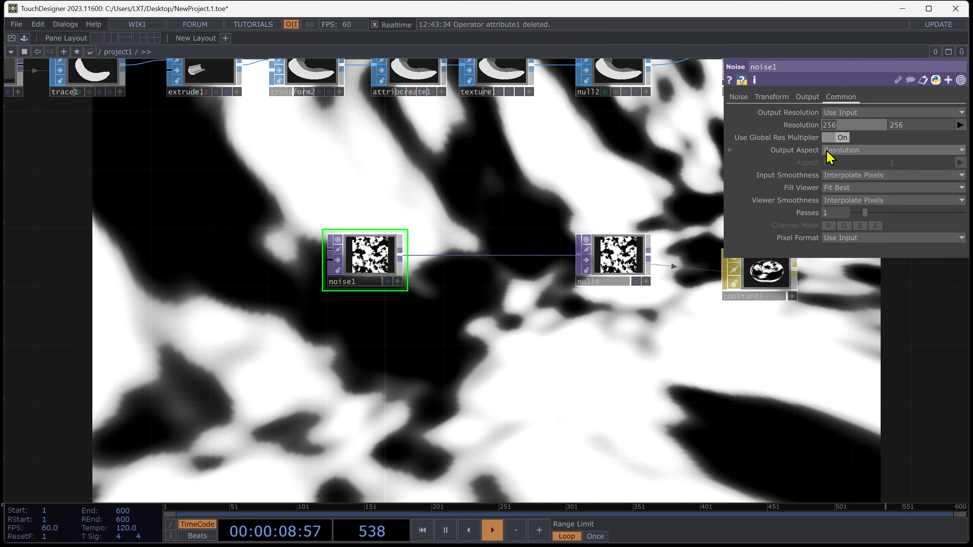
pyautogui.press('Tab')
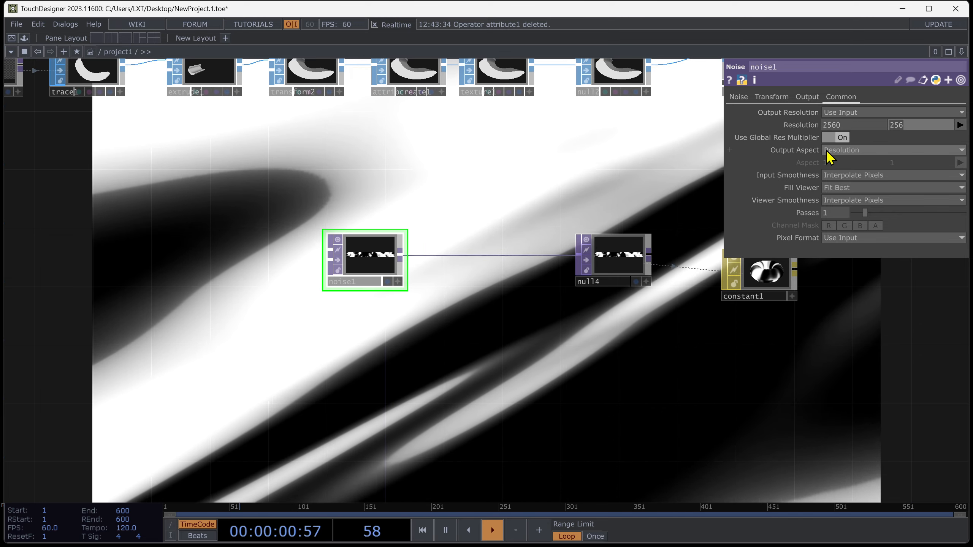
pyautogui.write('2560')
pyautogui.press('Return')
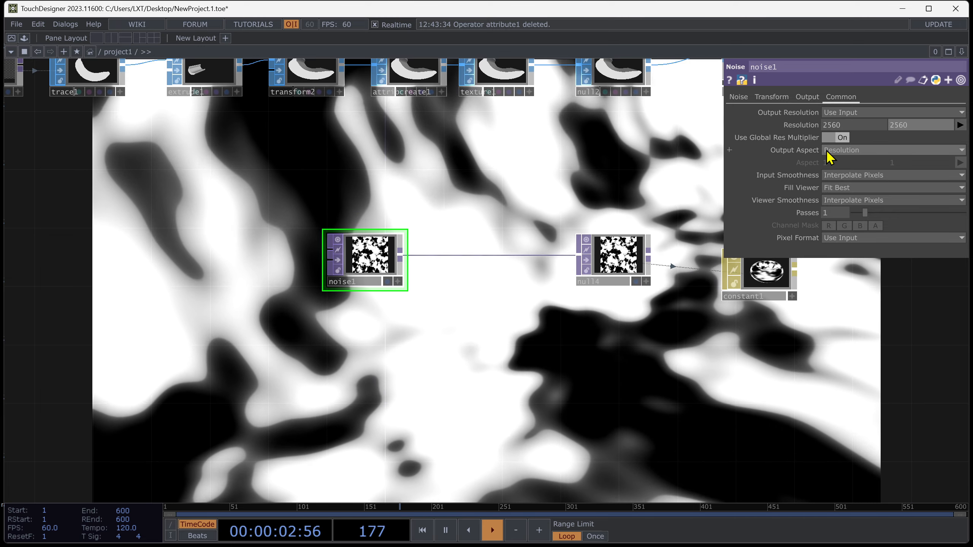
# Inspect extrude1's extrusion parameters.
pyautogui.press('p')
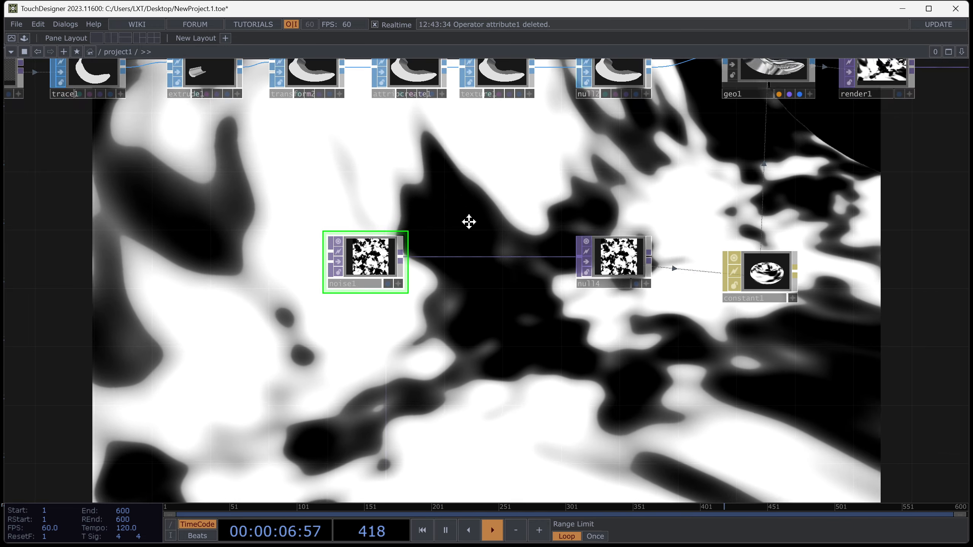
pyautogui.moveTo(470, 219); pyautogui.dragTo(475, 285)
pyautogui.click(208, 132)
pyautogui.press('p')
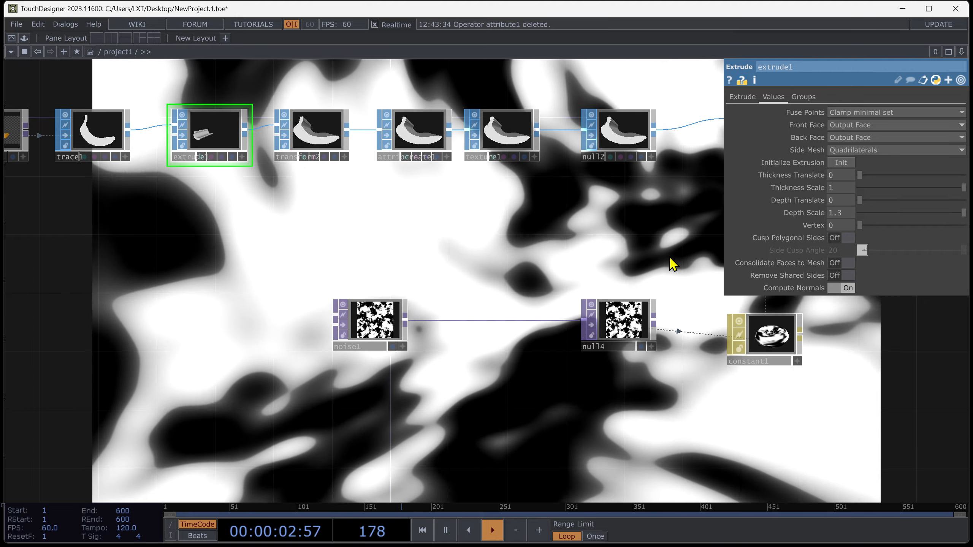
pyautogui.press('p')
pyautogui.moveTo(702, 238); pyautogui.dragTo(617, 131)
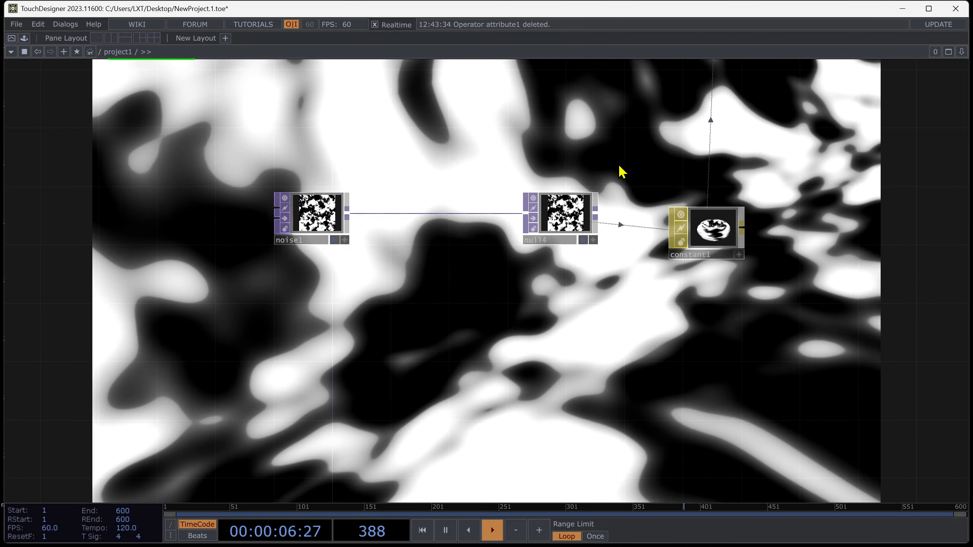
pyautogui.moveTo(621, 172); pyautogui.dragTo(609, 230)
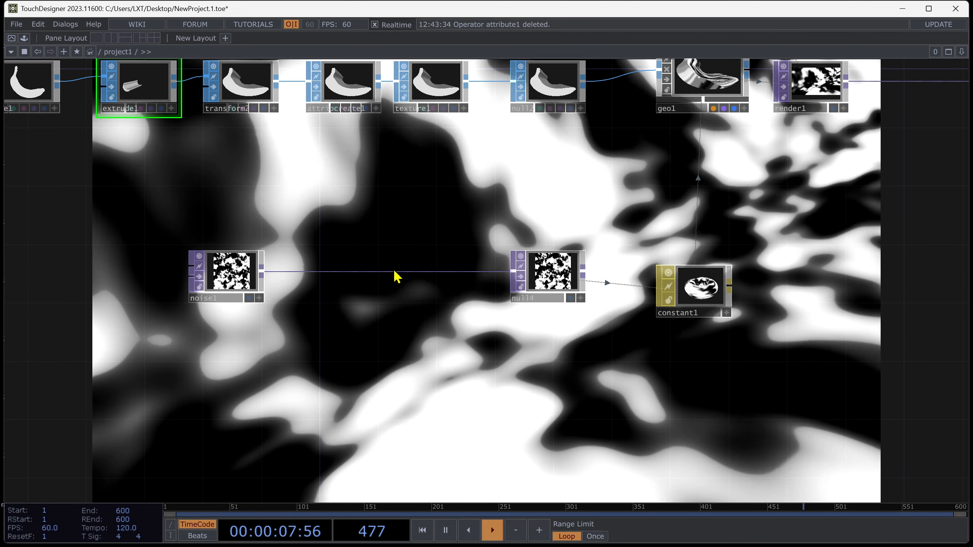
# Insert a Threshold TOP between noise1 and null4.
pyautogui.rightClick(394, 272)
pyautogui.click(426, 263)
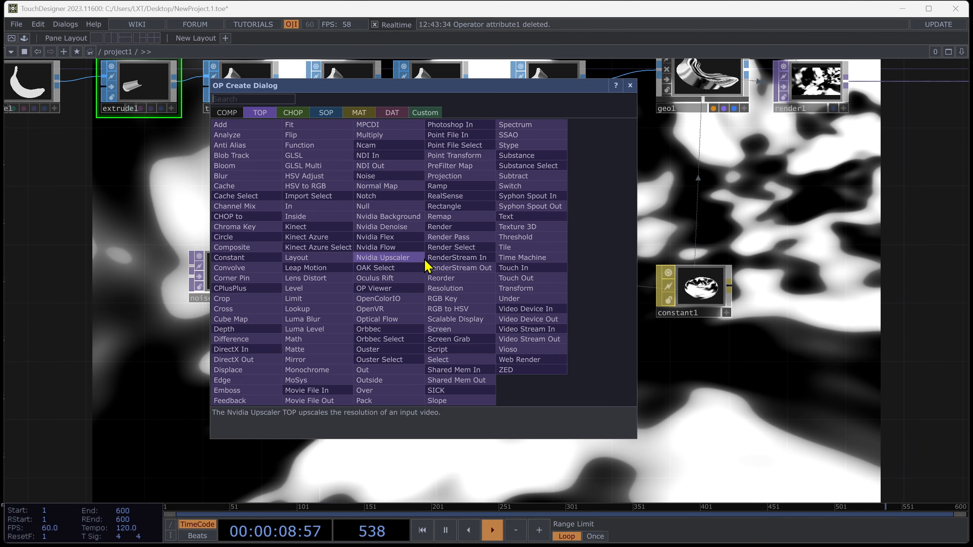
pyautogui.click(530, 238)
pyautogui.click(421, 276)
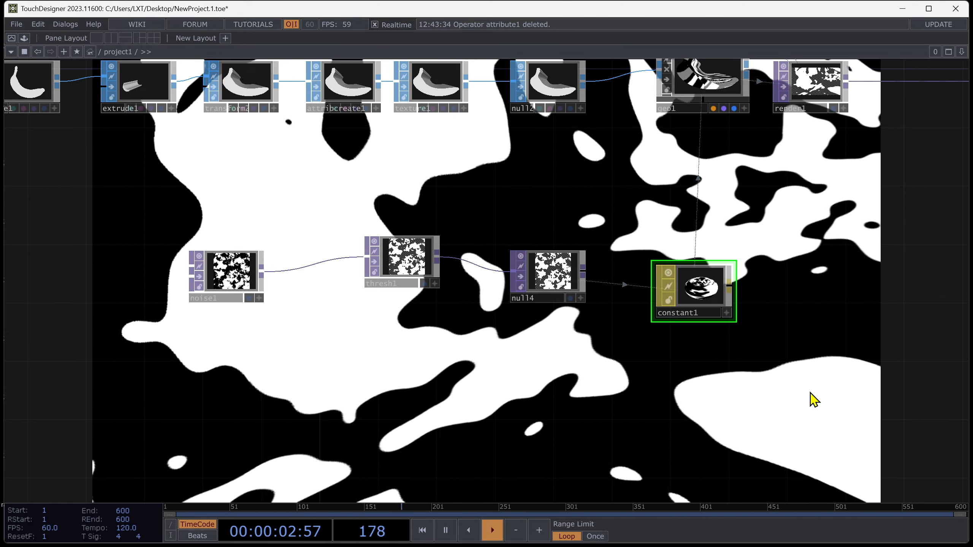
# Set constant1's Wire Frame mode to Topology Wire Frame on its Common settings.
pyautogui.press('p')
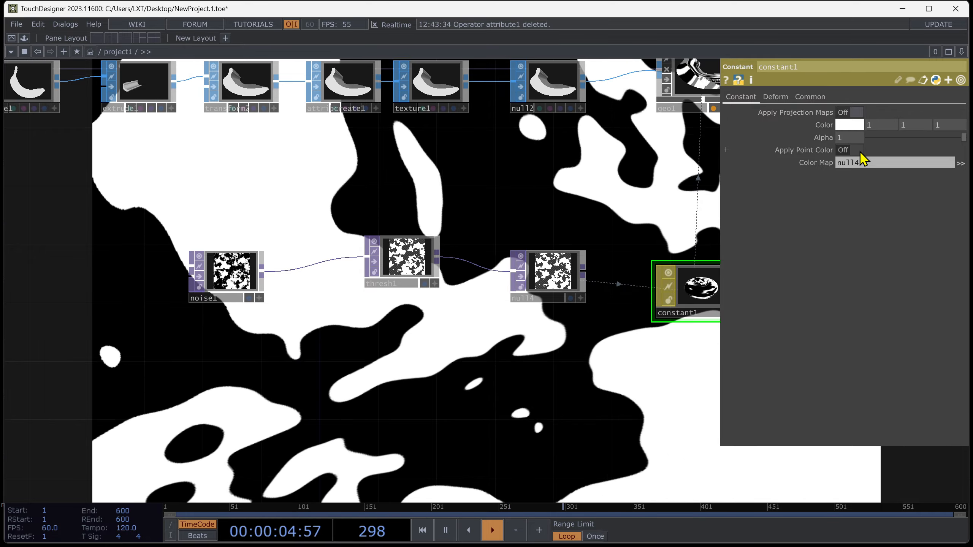
pyautogui.click(775, 97)
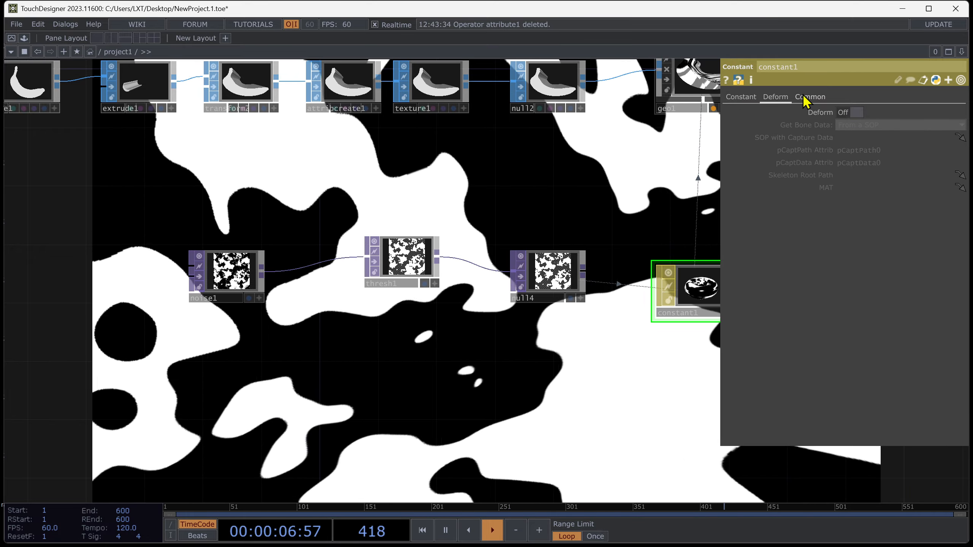
pyautogui.click(805, 100)
pyautogui.click(857, 113)
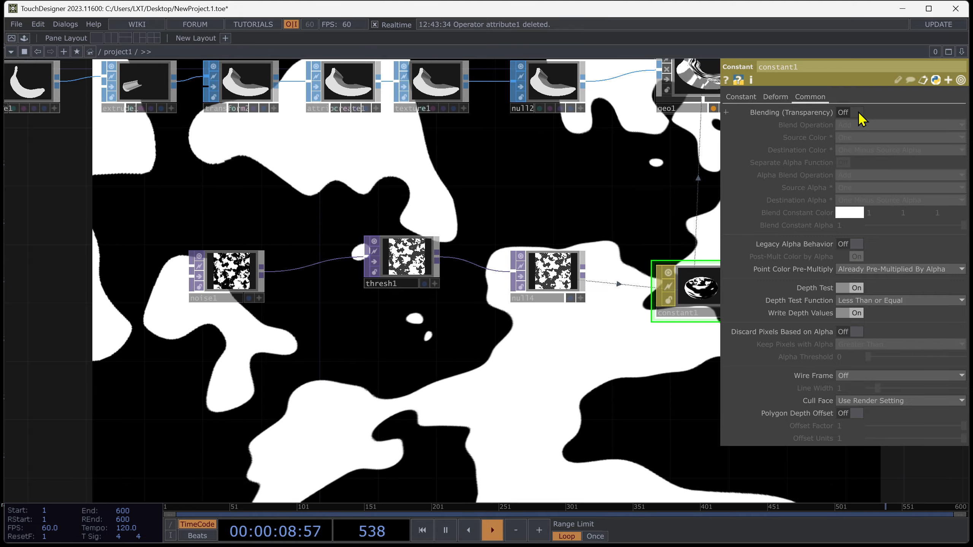
pyautogui.click(857, 112)
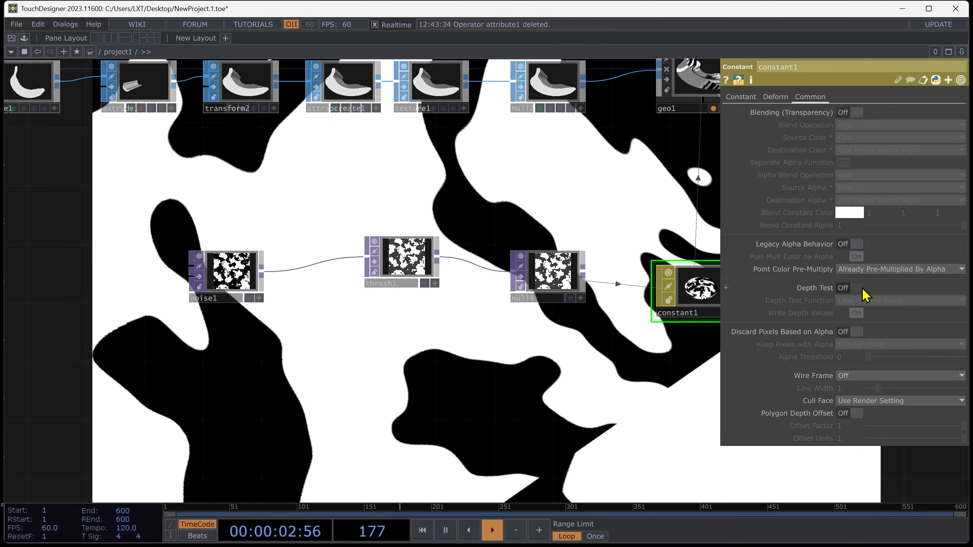
pyautogui.hotkey('shift', 'h')
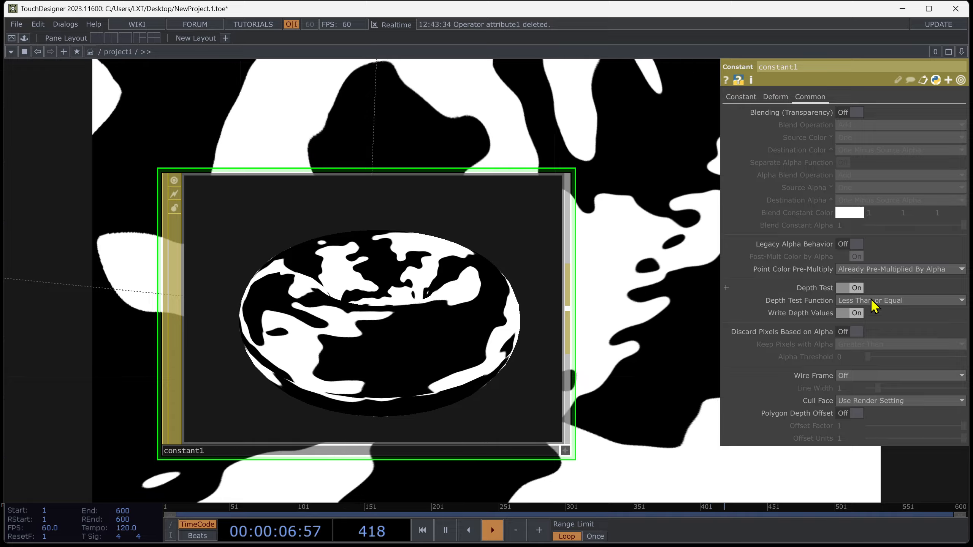
pyautogui.click(875, 377)
pyautogui.click(874, 401)
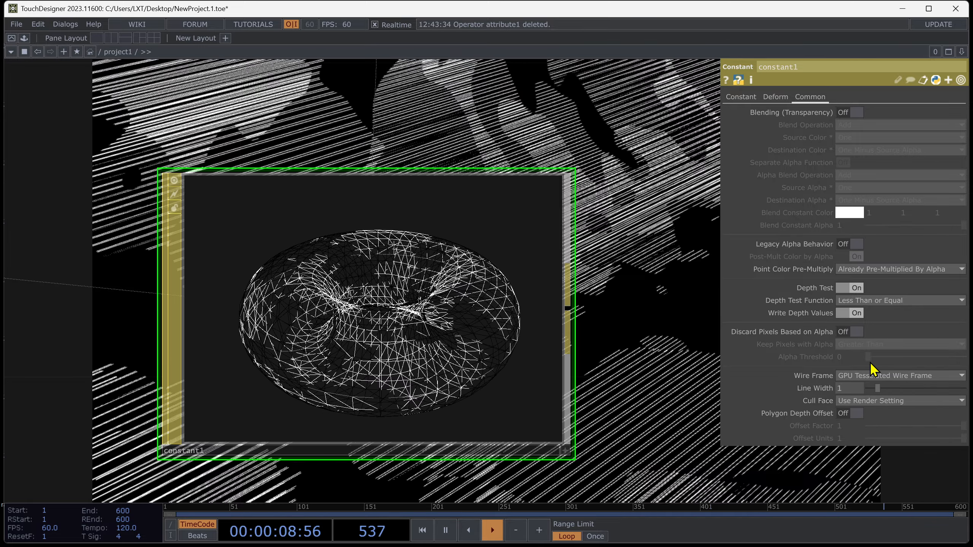
pyautogui.moveTo(670, 422); pyautogui.dragTo(463, 207)
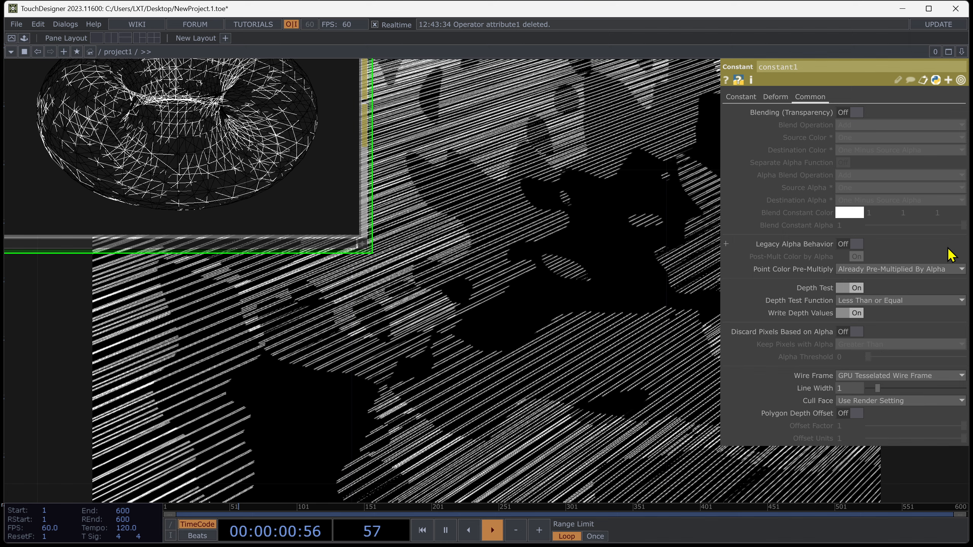
pyautogui.click(893, 377)
pyautogui.click(875, 411)
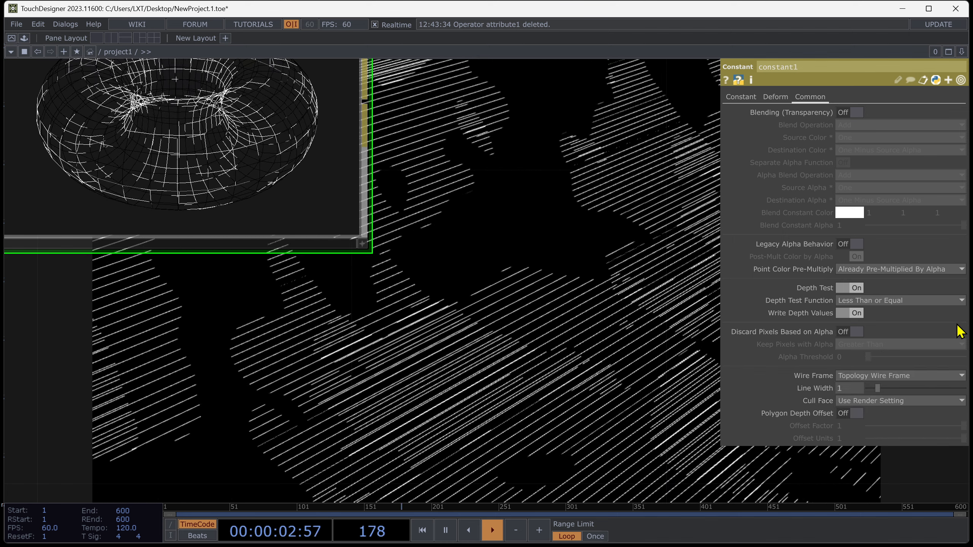
pyautogui.press('p')
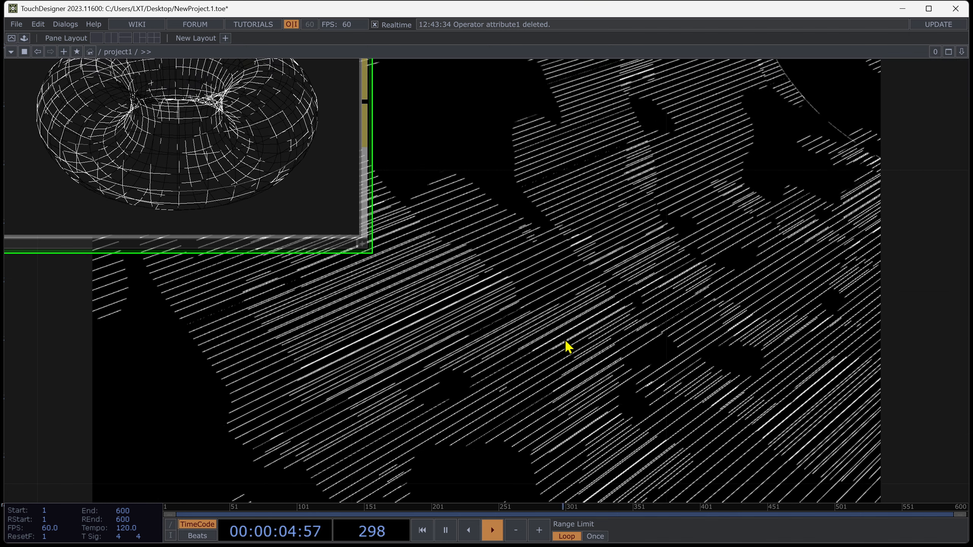
pyautogui.moveTo(565, 341); pyautogui.dragTo(558, 303)
pyautogui.moveTo(562, 292); pyautogui.dragTo(602, 241, button='middle')
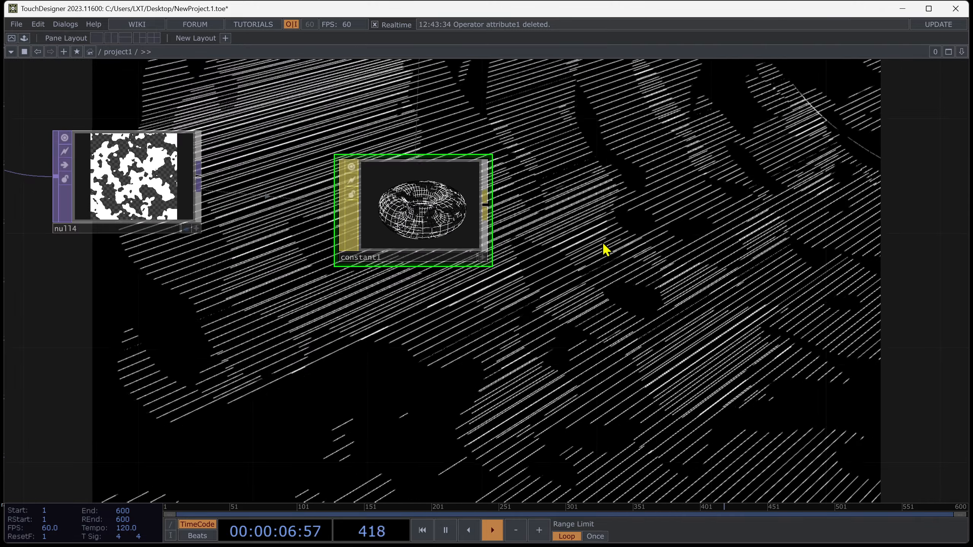
pyautogui.moveTo(602, 242); pyautogui.dragTo(610, 336)
pyautogui.scroll(3, 512, 332)
pyautogui.press('p')
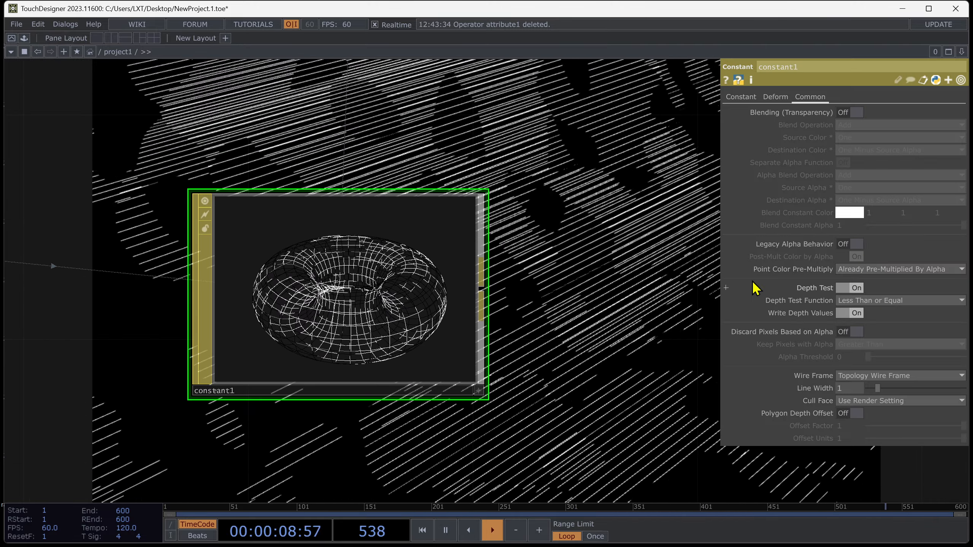
pyautogui.moveTo(866, 391)
pyautogui.mouseDown()
pyautogui.moveTo(949, 394)
pyautogui.moveTo(852, 388)
pyautogui.mouseUp()
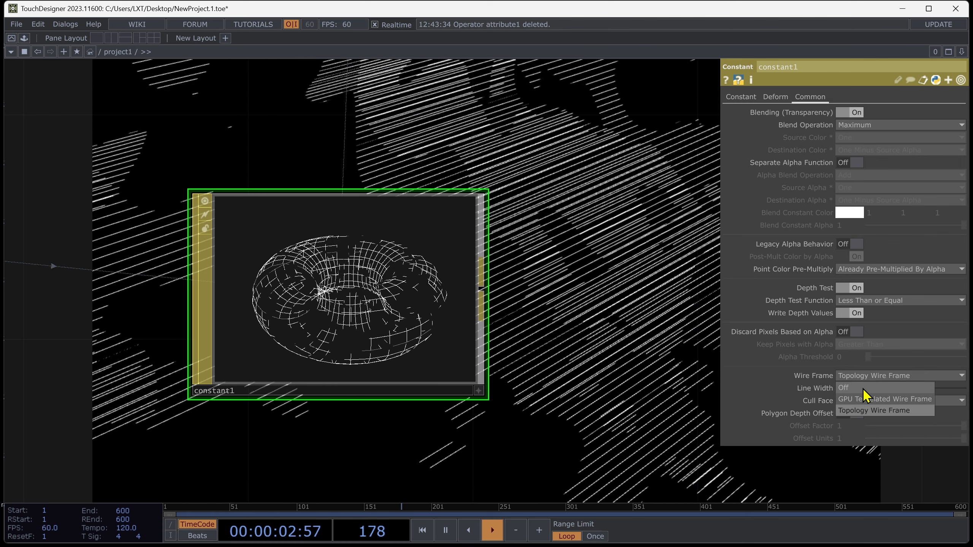
# Turn constant1's Wire Frame mode off.
pyautogui.click(863, 389)
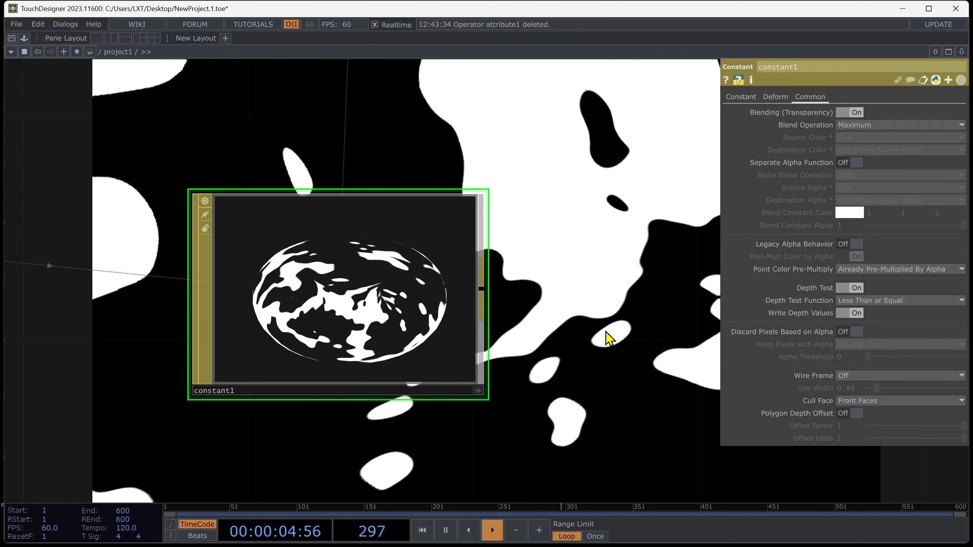
pyautogui.click(480, 392)
pyautogui.moveTo(423, 356); pyautogui.dragTo(446, 343)
pyautogui.press('p')
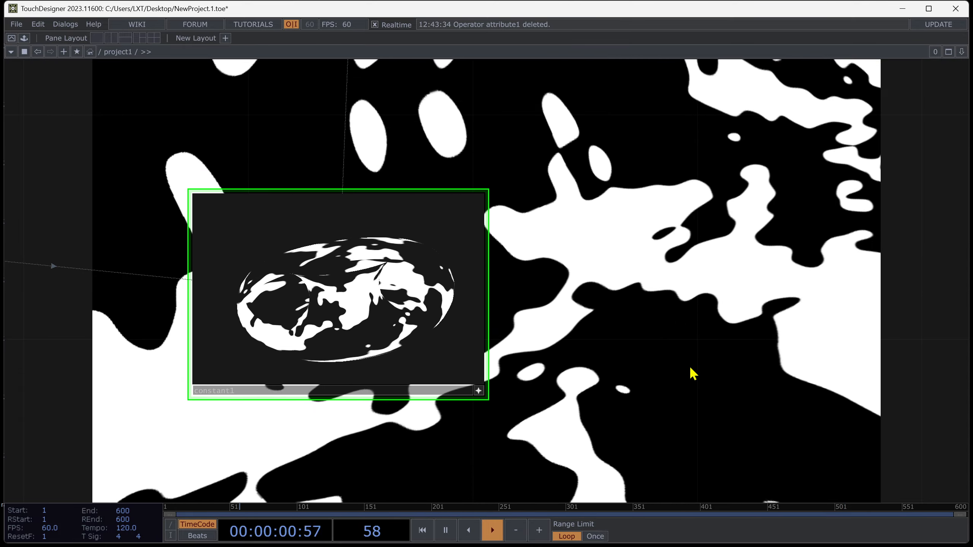
# Insert a Transform TOP on the wire between noise1 and thresh1.
pyautogui.moveTo(717, 368); pyautogui.dragTo(542, 254)
pyautogui.scroll(-5, 542, 254)
pyautogui.moveTo(524, 138); pyautogui.dragTo(487, 290)
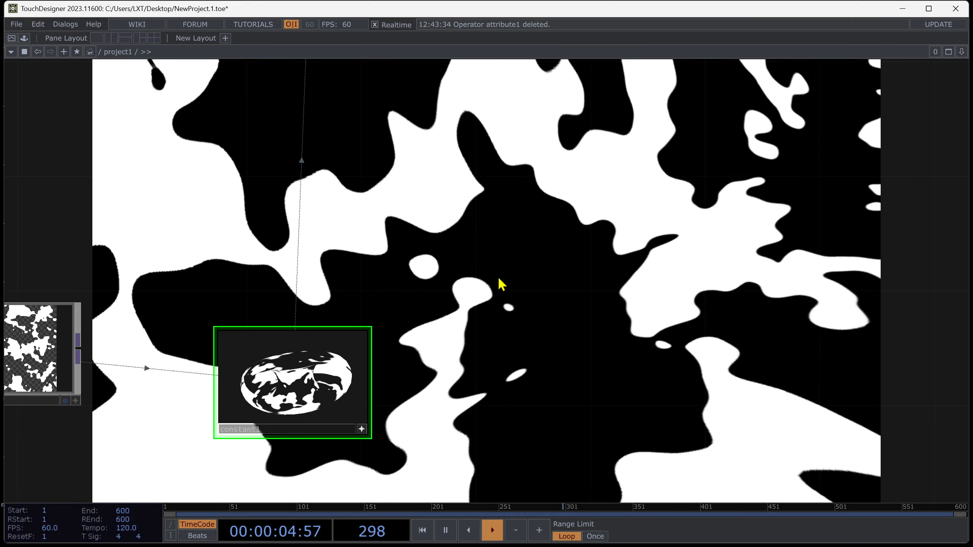
pyautogui.scroll(-3, 500, 277)
pyautogui.moveTo(631, 311); pyautogui.dragTo(814, 270)
pyautogui.moveTo(217, 303); pyautogui.dragTo(466, 285)
pyautogui.moveTo(379, 260); pyautogui.dragTo(420, 281)
pyautogui.rightClick(258, 269)
pyautogui.click(288, 254)
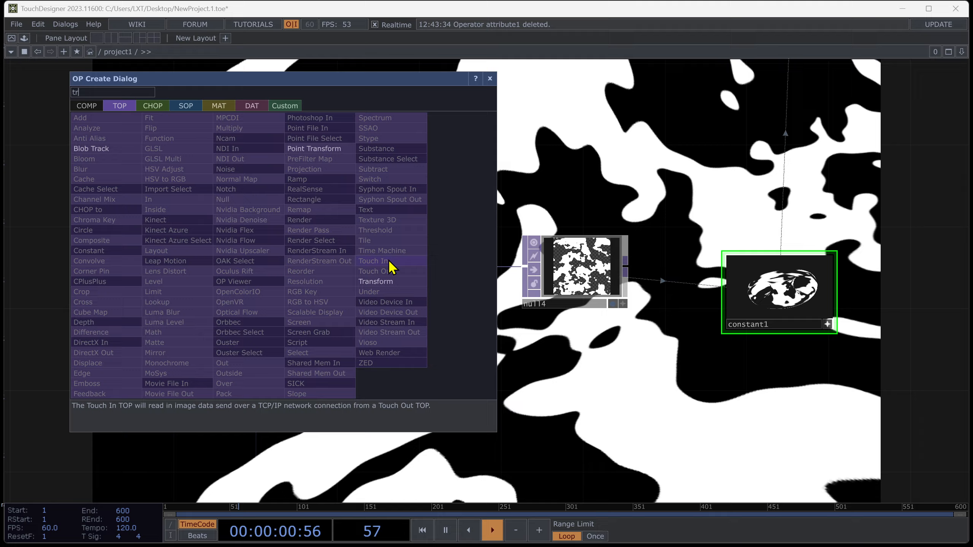
pyautogui.write('tr')
pyautogui.click(378, 282)
pyautogui.click(289, 274)
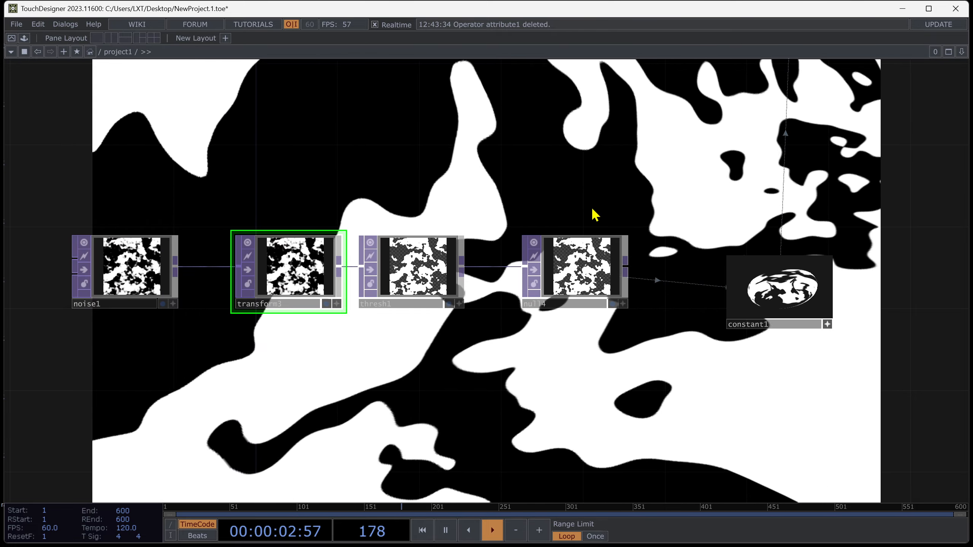
# Set transform3's Rotate to about -130 and its tile Extend mode to Mirror.
pyautogui.press('p')
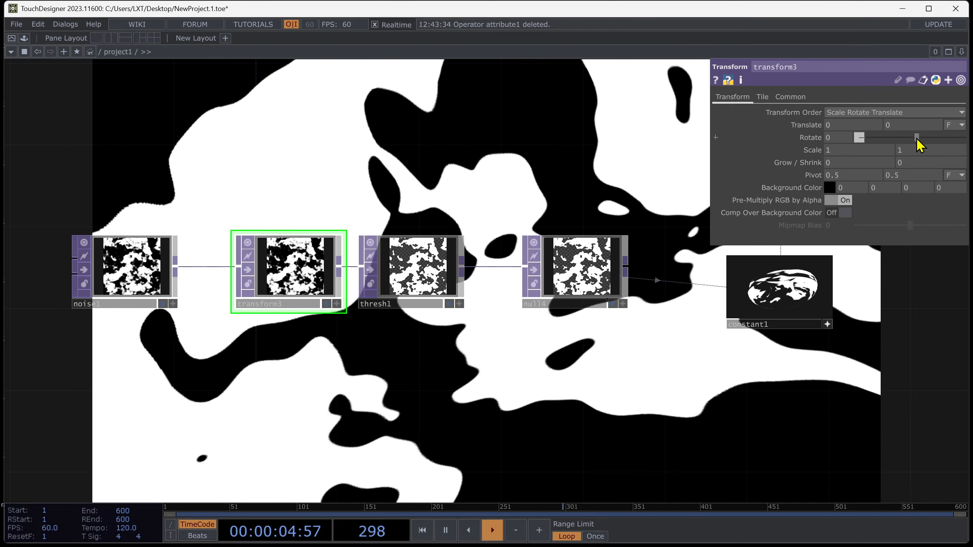
pyautogui.moveTo(917, 140); pyautogui.dragTo(908, 140)
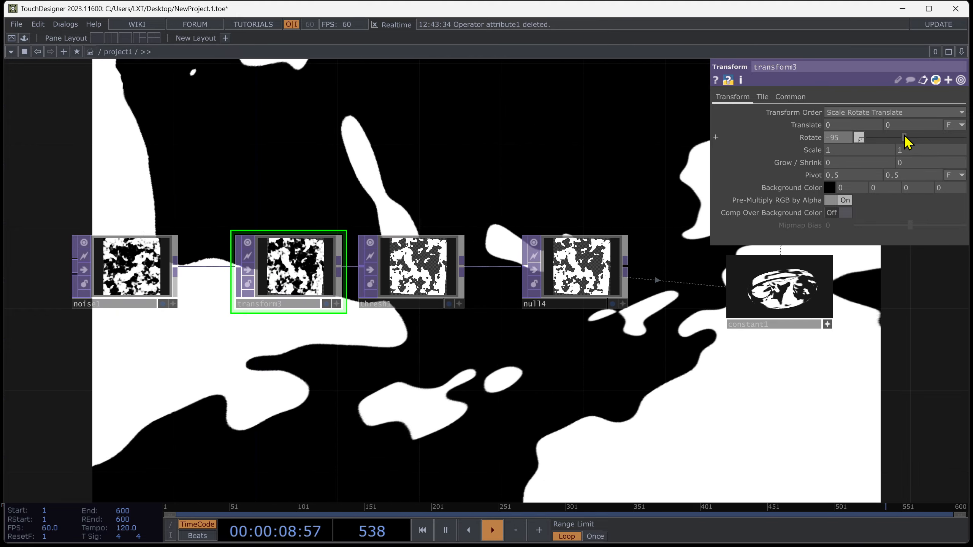
pyautogui.moveTo(907, 137); pyautogui.dragTo(900, 137)
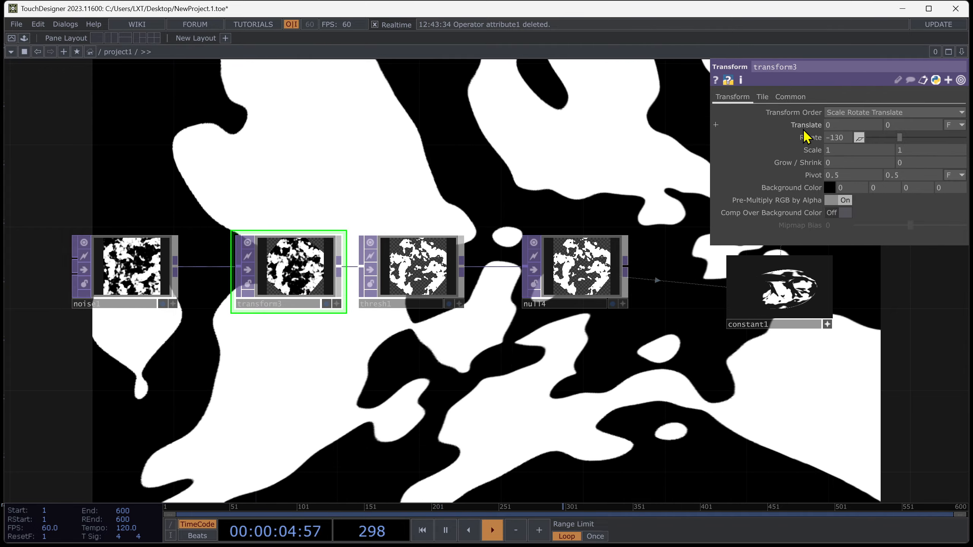
pyautogui.click(764, 97)
pyautogui.click(838, 113)
pyautogui.click(836, 152)
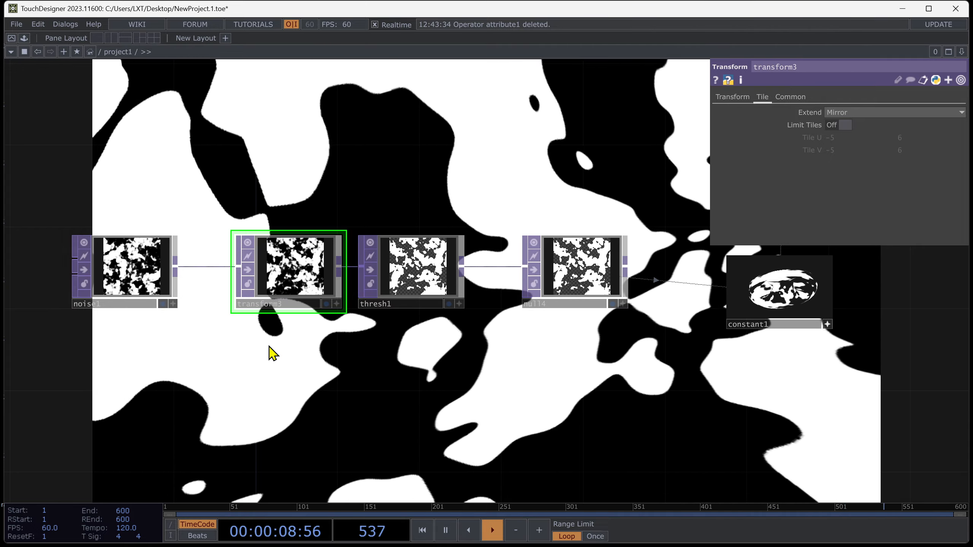
# Add a Noise CHOP below transform3.
pyautogui.press('Tab')
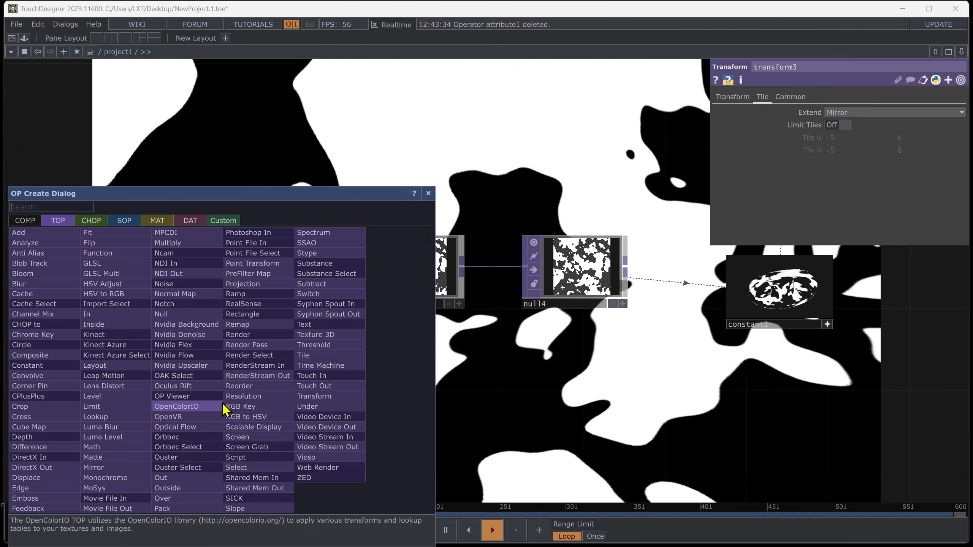
pyautogui.write('noi')
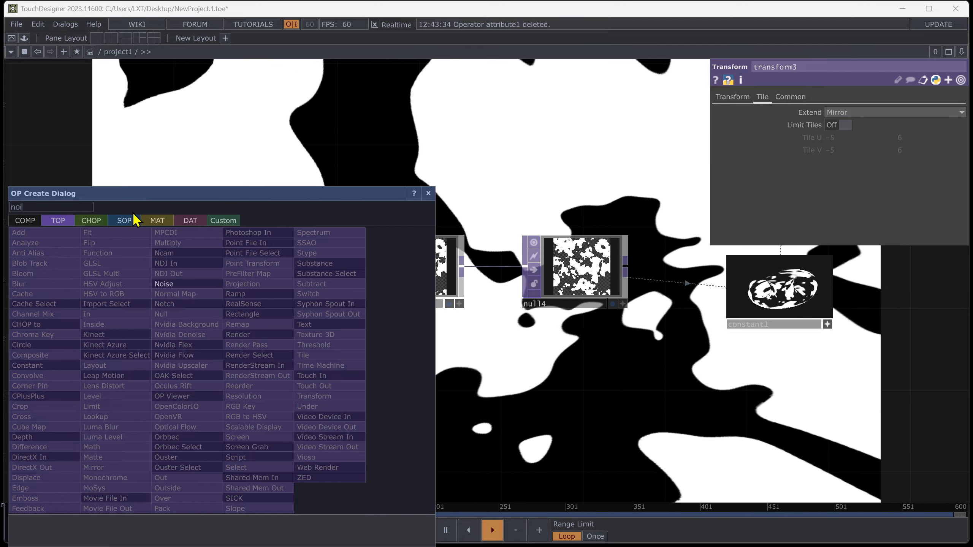
pyautogui.click(88, 221)
pyautogui.click(271, 346)
pyautogui.click(271, 394)
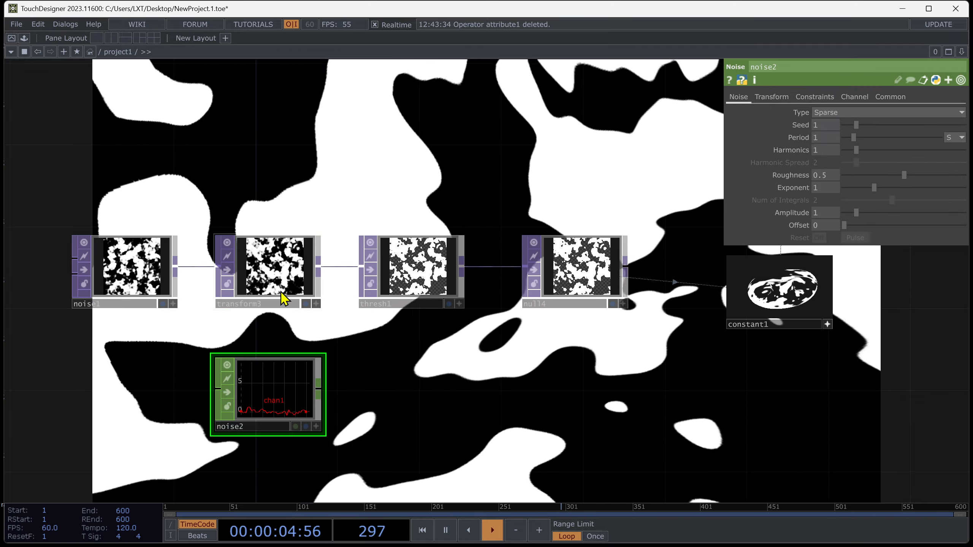
# Export noise2's channel to transform3's Rotate parameter.
pyautogui.click(284, 299)
pyautogui.click(315, 426)
pyautogui.moveTo(277, 385); pyautogui.dragTo(839, 138)
pyautogui.click(841, 136)
pyautogui.click(316, 426)
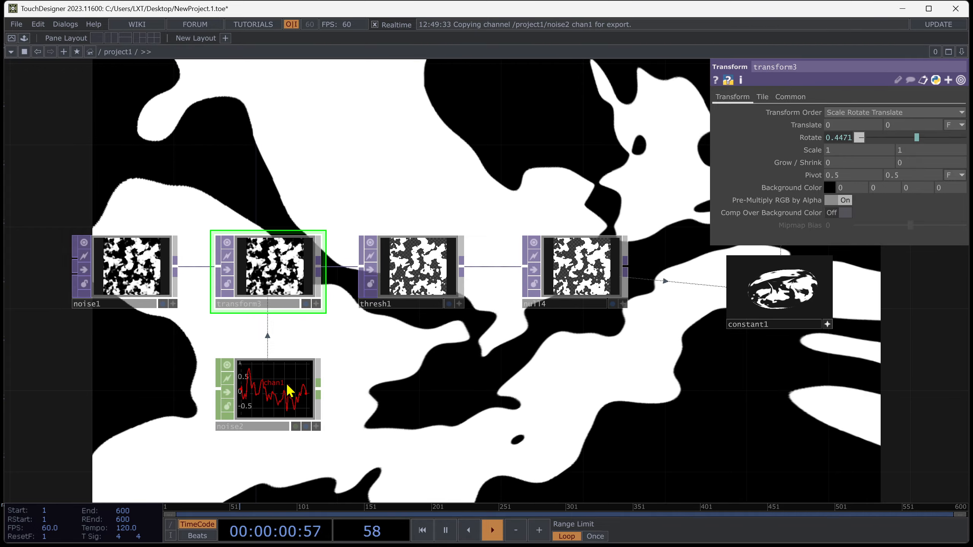
pyautogui.click(288, 391)
# Set noise2's Amplitude to 180 and its Period to 20.
pyautogui.click(891, 97)
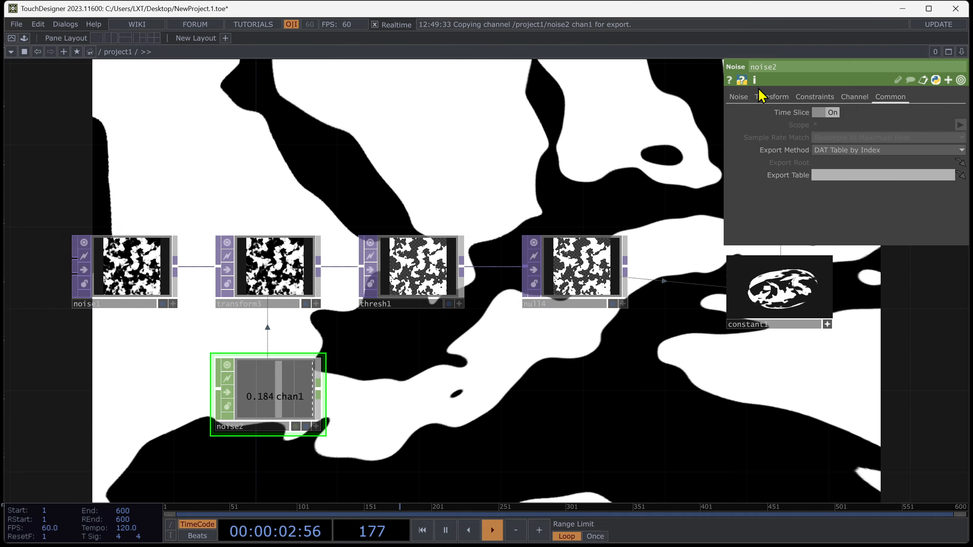
pyautogui.click(739, 97)
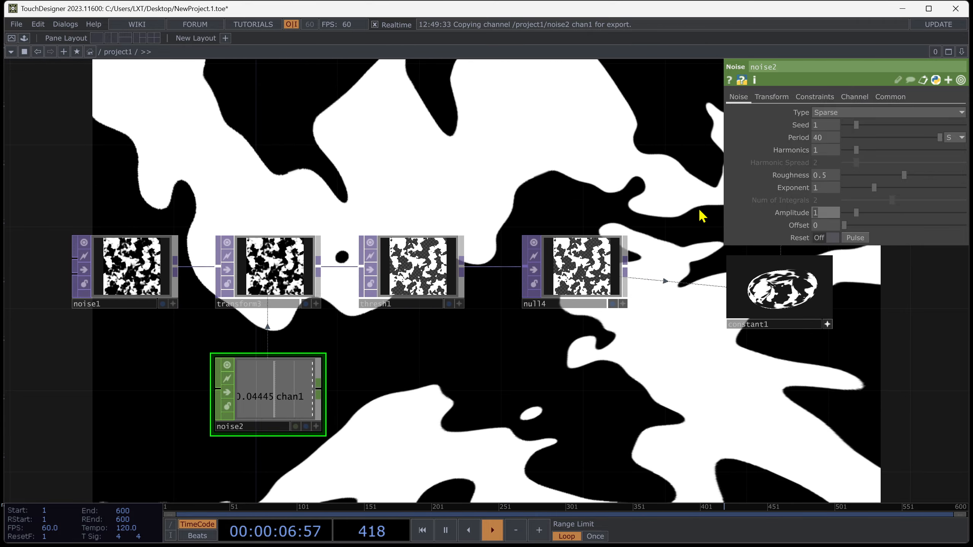
pyautogui.write('180')
pyautogui.press('Return')
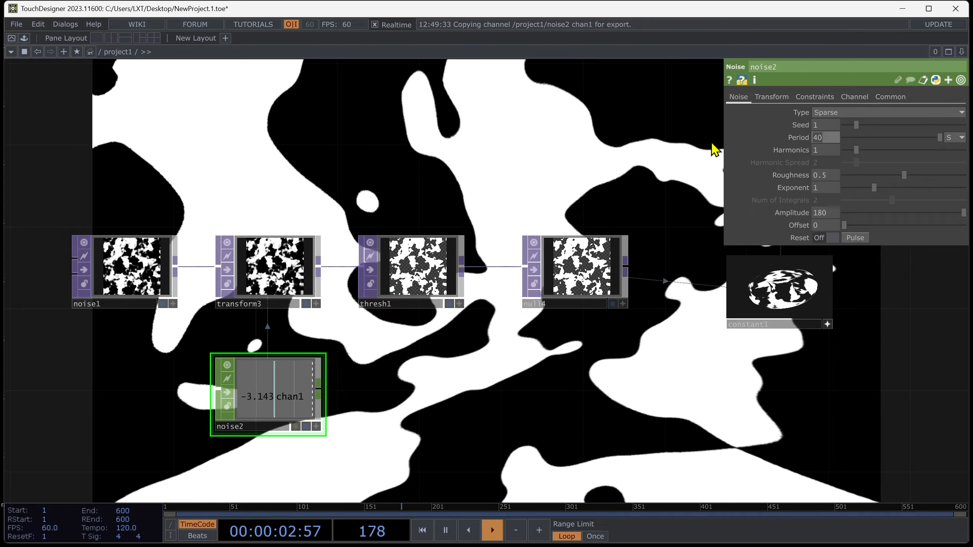
pyautogui.write('30')
pyautogui.press('Return')
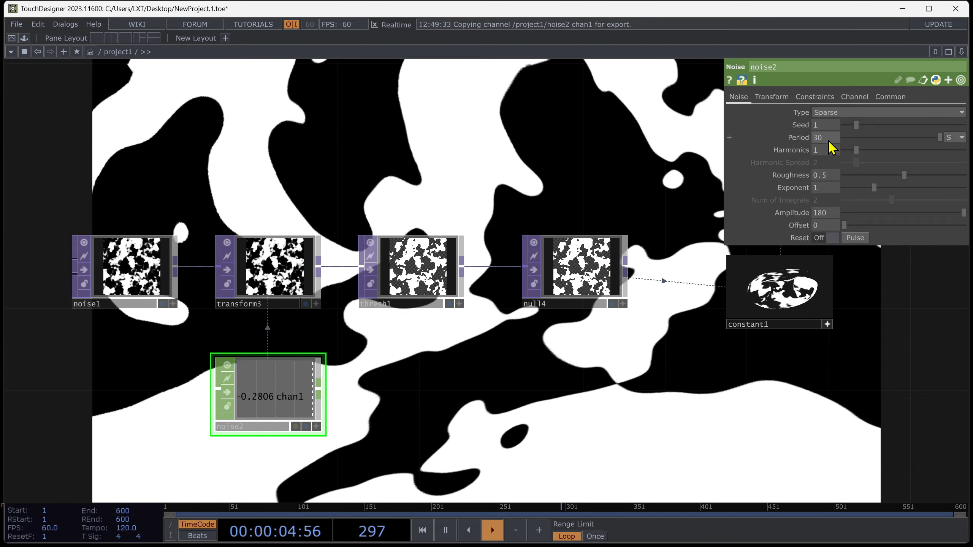
pyautogui.click(828, 142)
pyautogui.write('20')
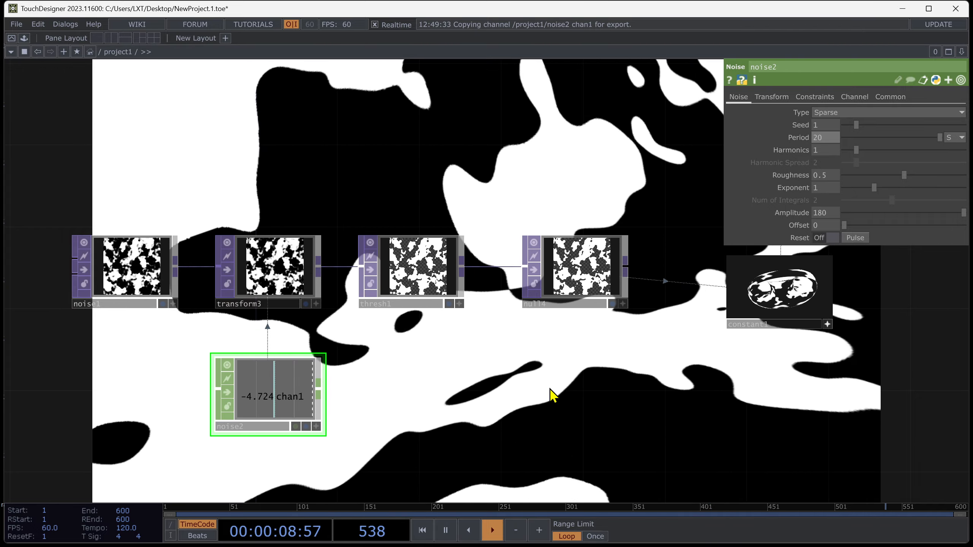
pyautogui.write('p')
# Set noise1's Period to about 0.66.
pyautogui.moveTo(593, 404); pyautogui.dragTo(547, 176)
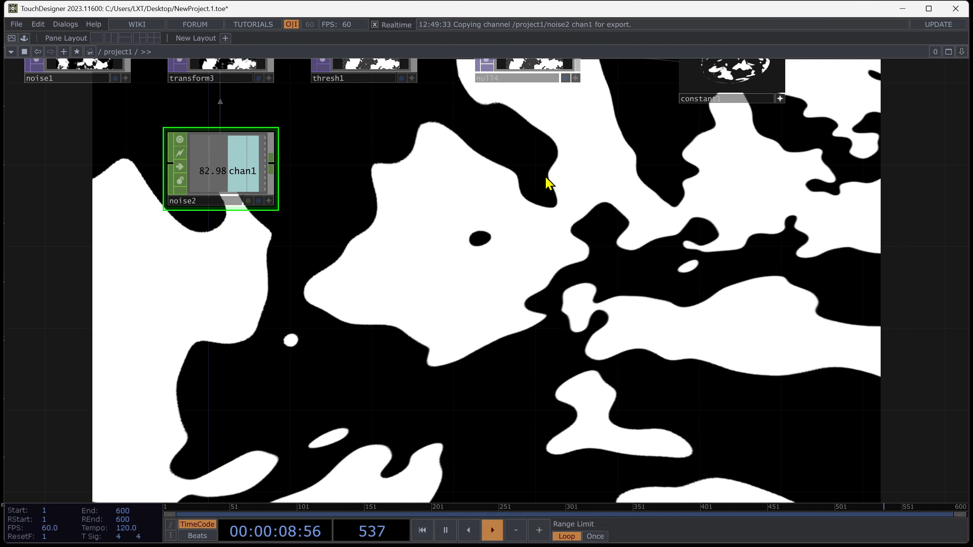
pyautogui.moveTo(572, 236); pyautogui.dragTo(640, 383)
pyautogui.moveTo(473, 365); pyautogui.dragTo(535, 363)
pyautogui.click(210, 176)
pyautogui.moveTo(618, 295); pyautogui.dragTo(524, 180)
pyautogui.press('p')
pyautogui.click(737, 97)
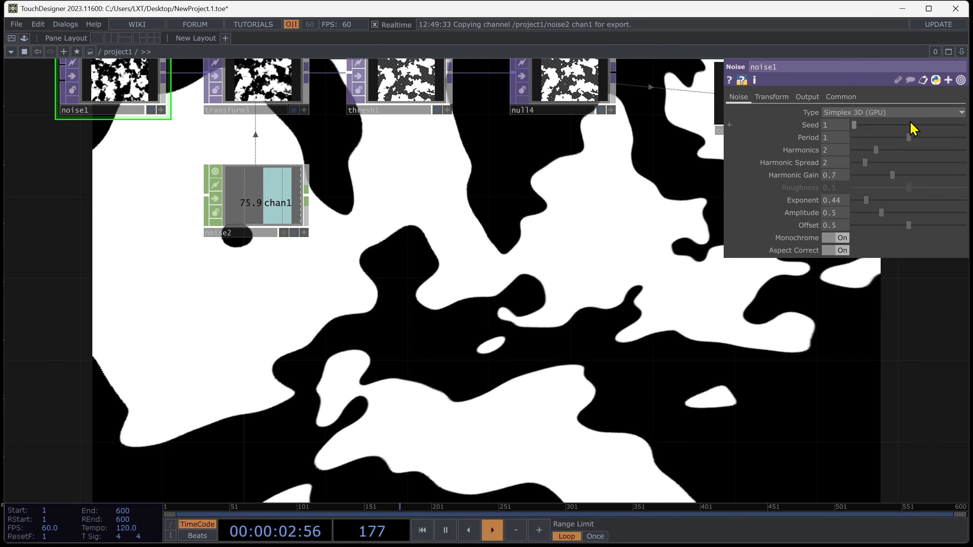
pyautogui.moveTo(888, 139); pyautogui.dragTo(880, 157)
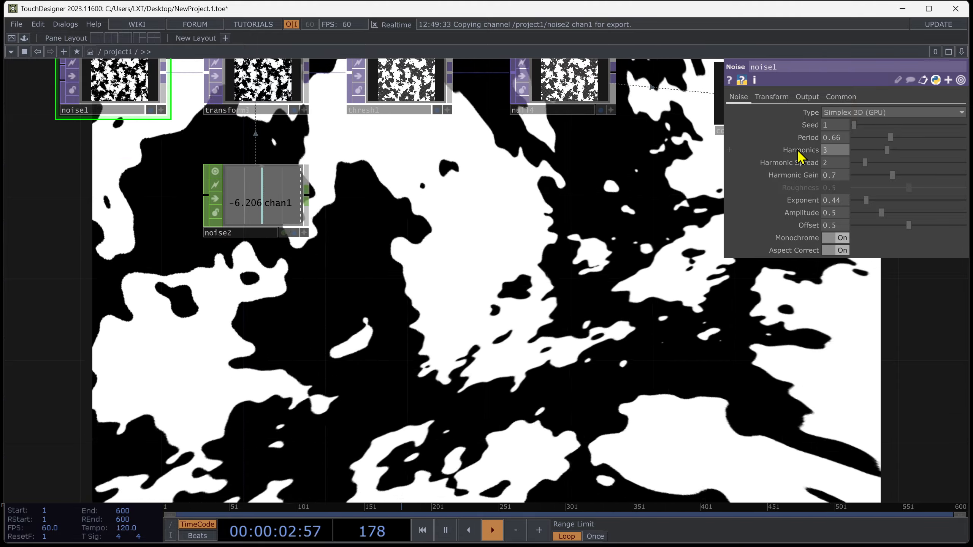
# Reset noise1's Harmonics and set its Harmonic Gain to about 0.74.
pyautogui.rightClick(800, 155)
pyautogui.click(851, 220)
pyautogui.moveTo(872, 184); pyautogui.dragTo(851, 180)
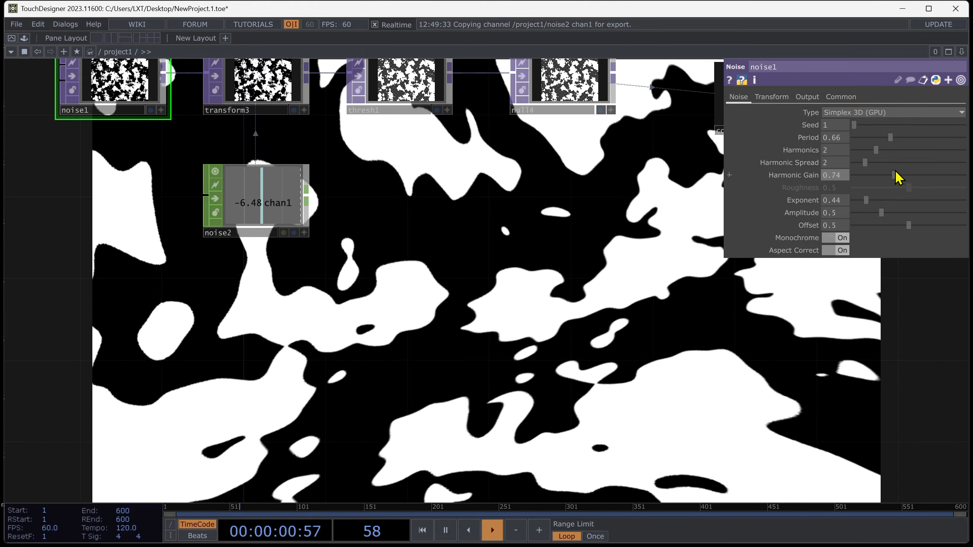
# Duplicate the noise CHOP as noise4, deleting the extra noise TOP copy, and place it beside noise2.
pyautogui.moveTo(894, 176); pyautogui.dragTo(868, 179)
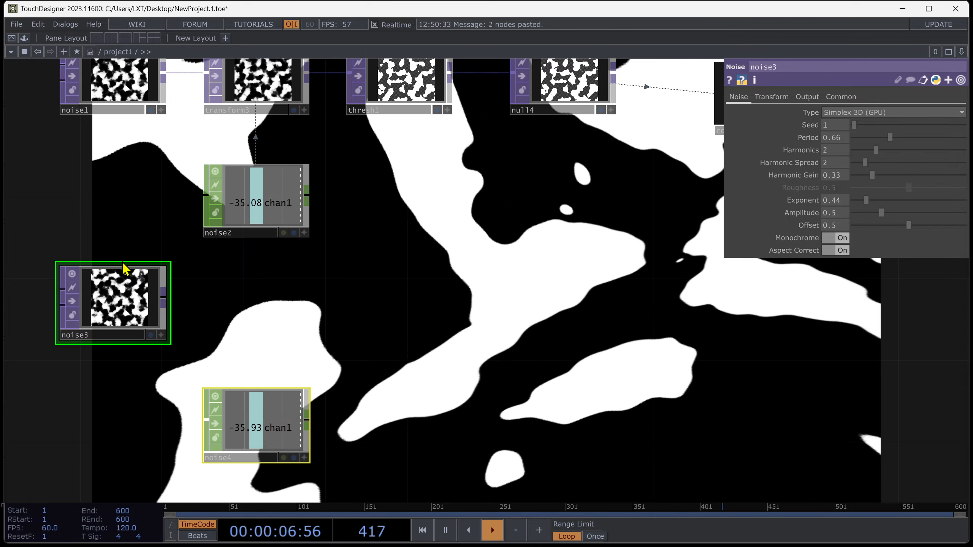
pyautogui.press('Delete')
pyautogui.moveTo(269, 418); pyautogui.dragTo(433, 214)
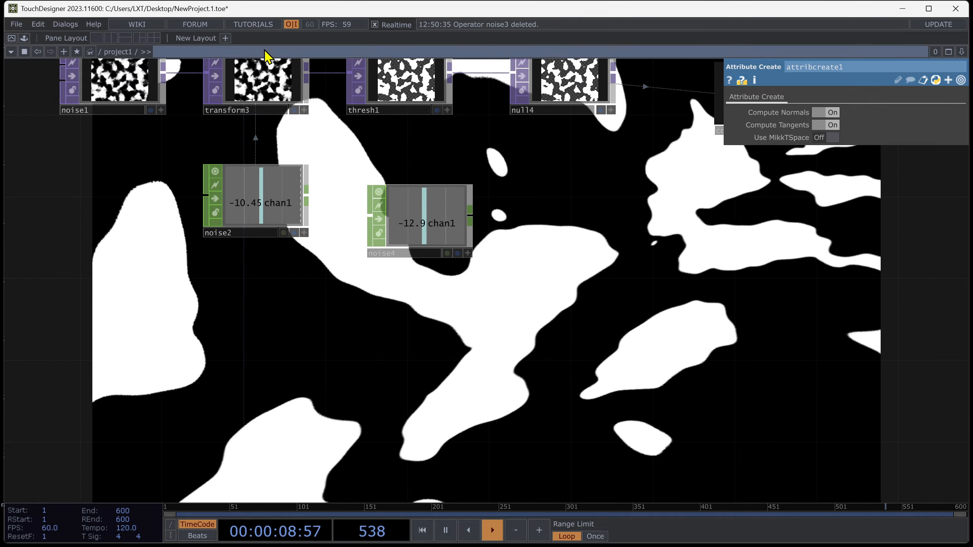
# Export noise4's channel to noise1's Harmonic Gain parameter.
pyautogui.click(263, 85)
pyautogui.click(118, 143)
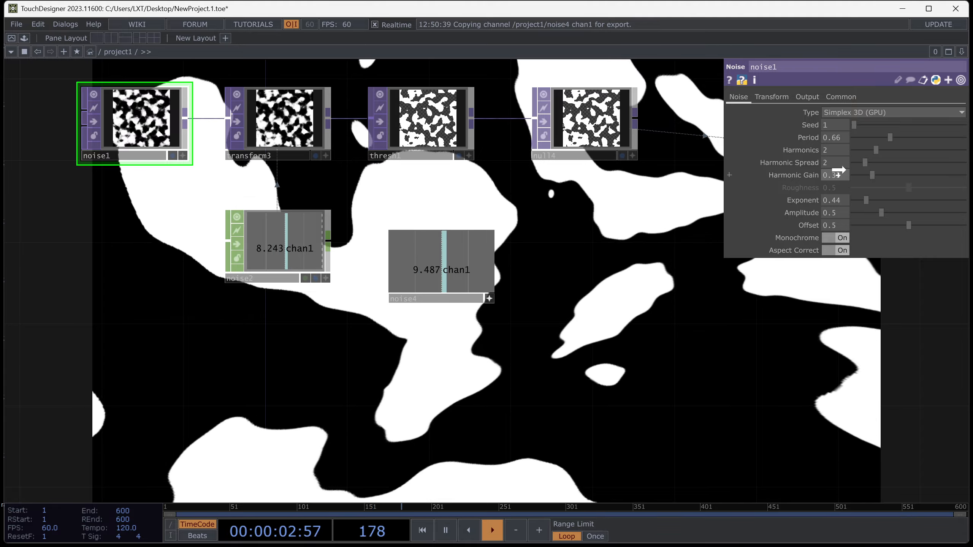
pyautogui.moveTo(835, 175); pyautogui.dragTo(839, 176)
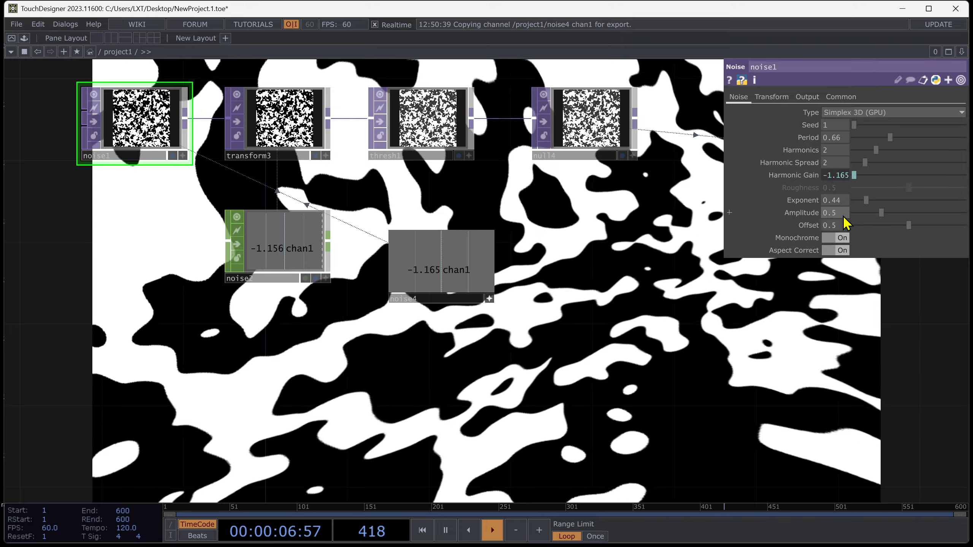
pyautogui.click(486, 296)
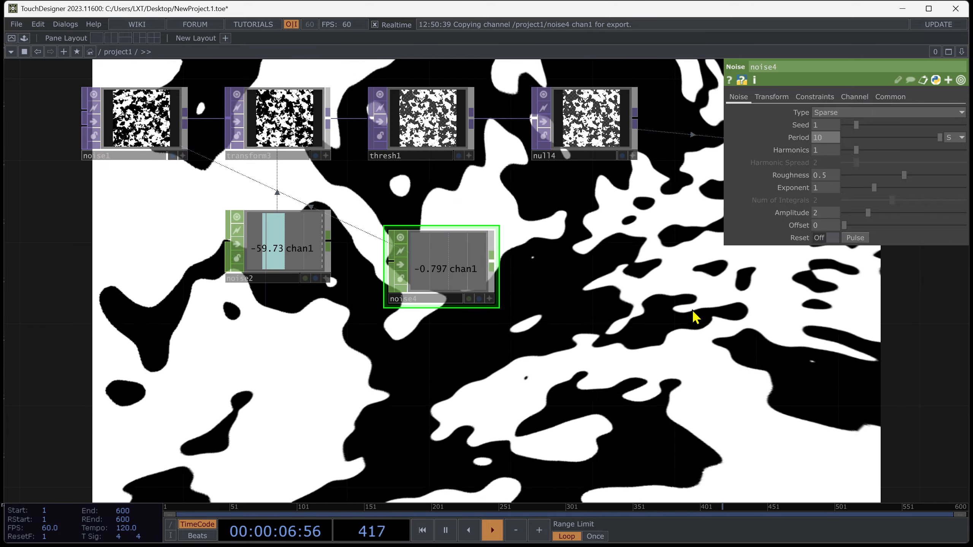
pyautogui.moveTo(692, 309); pyautogui.dragTo(633, 303)
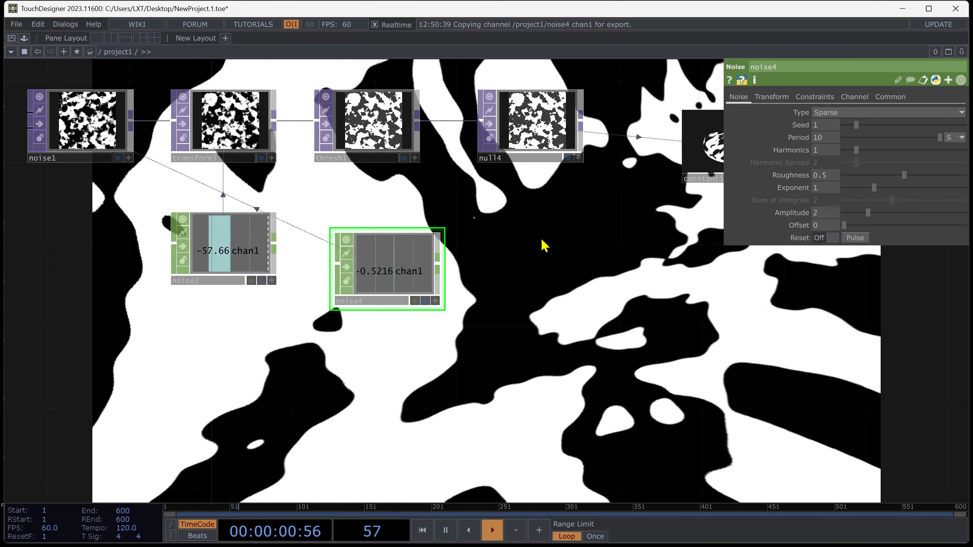
pyautogui.click(111, 123)
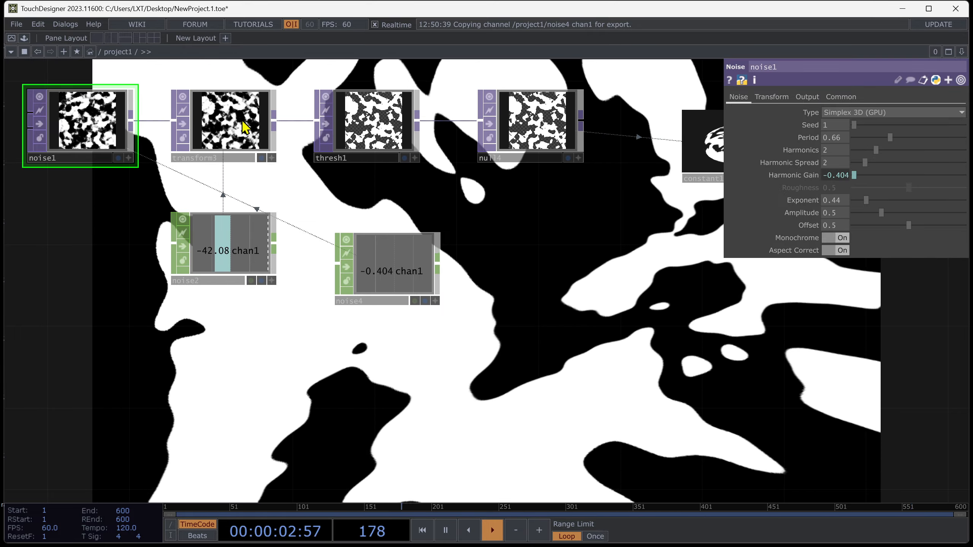
pyautogui.moveTo(880, 230); pyautogui.dragTo(930, 228)
pyautogui.rightClick(806, 227)
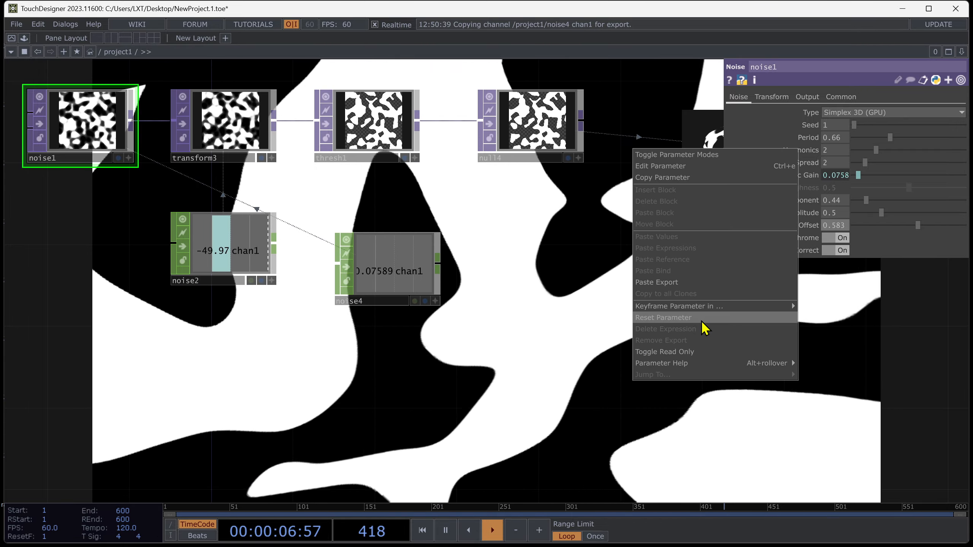
pyautogui.click(686, 318)
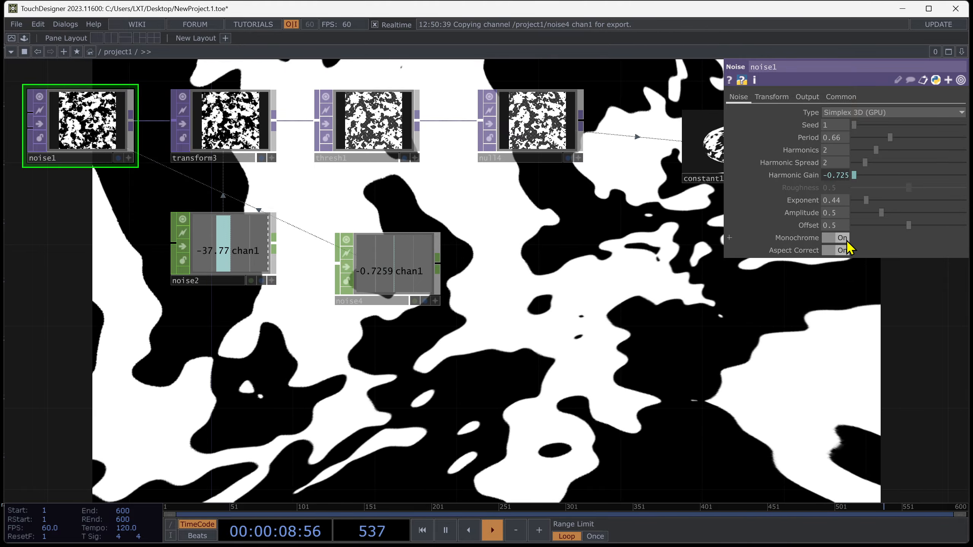
# Turn off noise1's Monochrome and bypass thresh1.
pyautogui.click(847, 239)
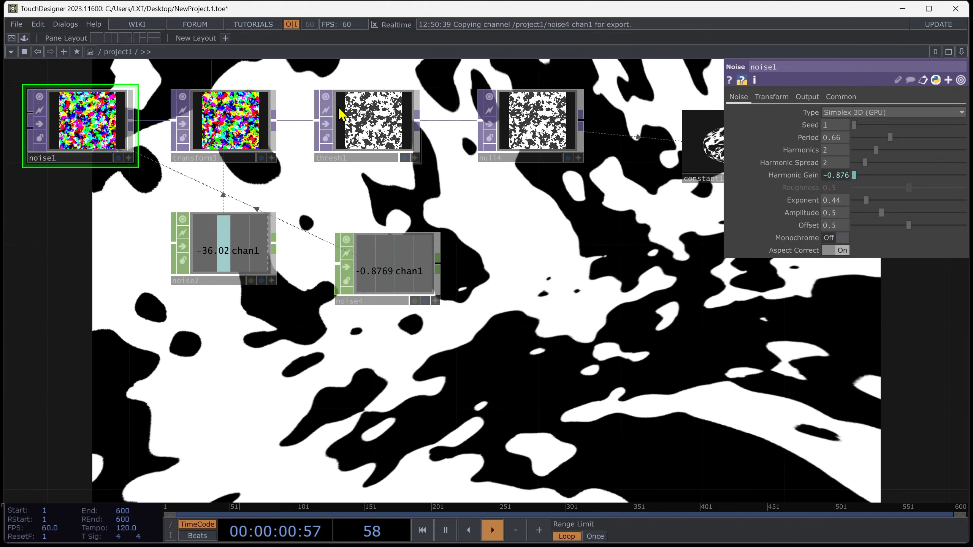
pyautogui.click(326, 125)
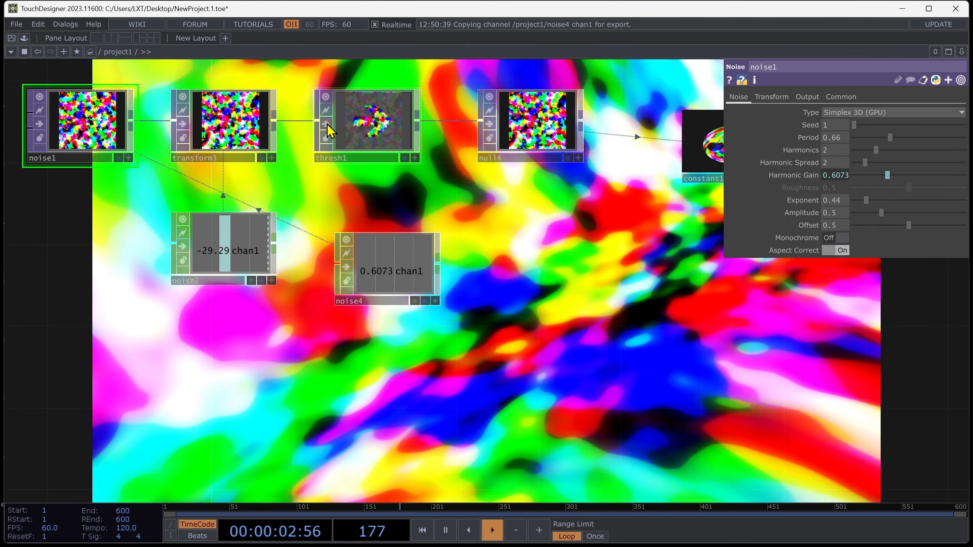